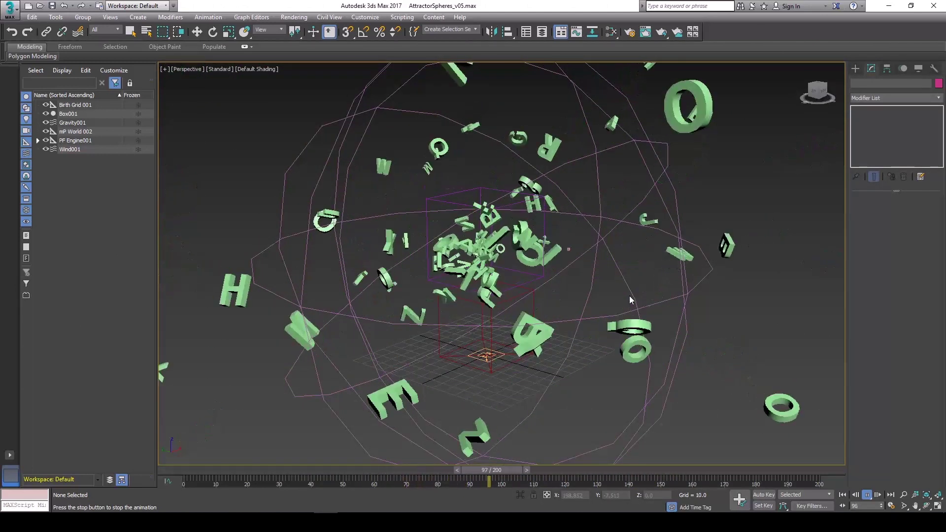
# Step: Open Particle View and return the letter animation to frame 0
pyautogui.press('6')
pyautogui.moveTo(254, 238); pyautogui.dragTo(164, 181, button='middle')
pyautogui.moveTo(559, 327); pyautogui.dragTo(634, 330, button='middle')
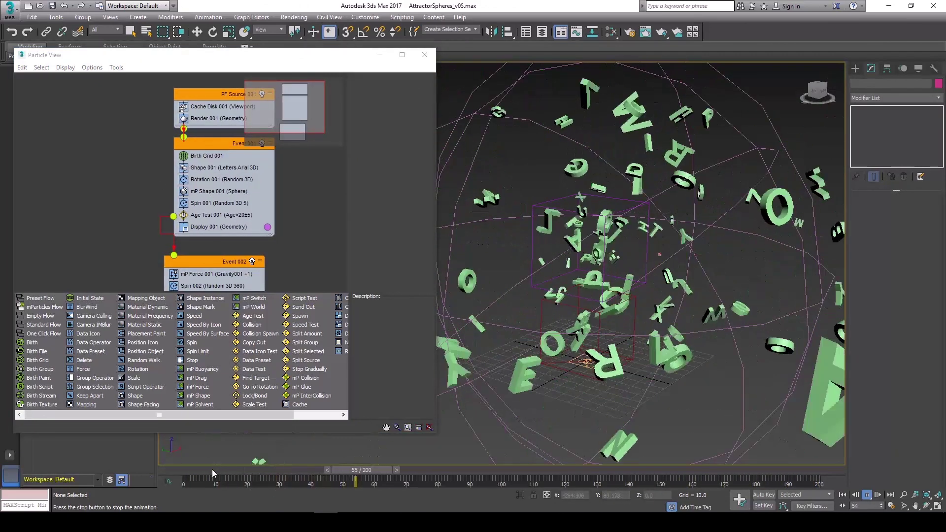
pyautogui.moveTo(210, 470); pyautogui.dragTo(1, 144)
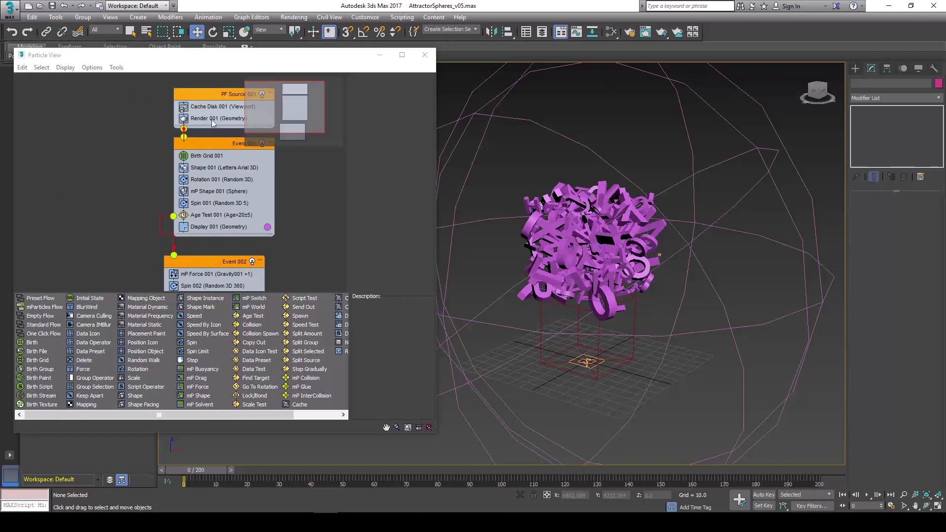
# Step: Examine the Shape 001 and mP Shape 001 operator settings in Event 001 and the cluster of letter particles up close
pyautogui.moveTo(198, 207); pyautogui.dragTo(135, 175, button='middle')
pyautogui.scroll(-1, 136, 170)
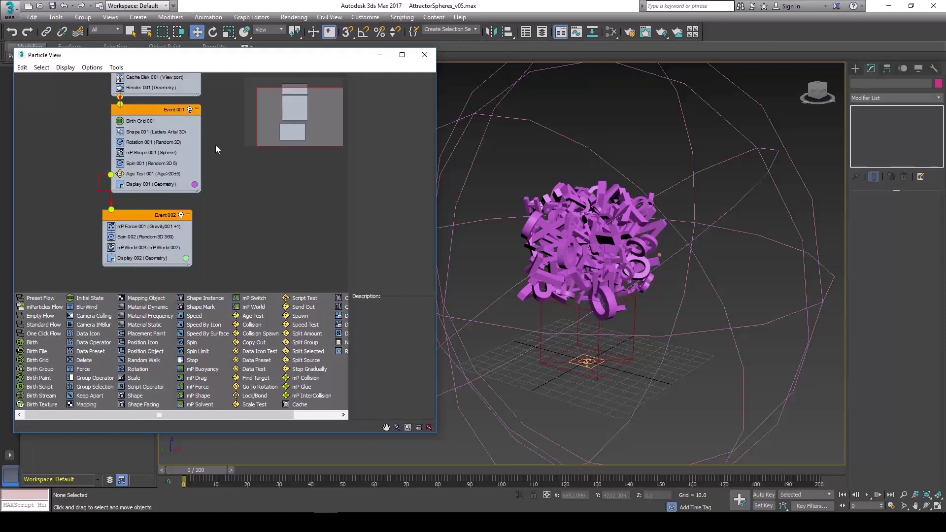
pyautogui.click(157, 132)
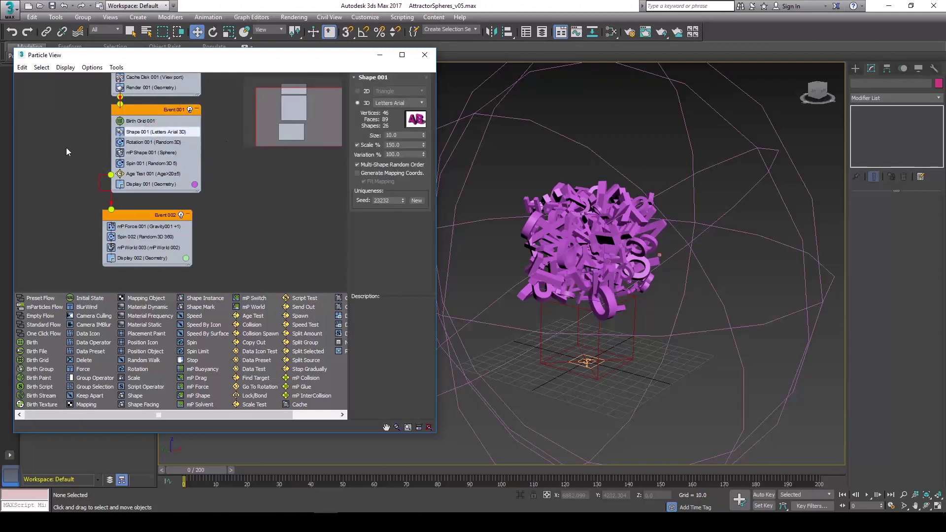
pyautogui.click(149, 154)
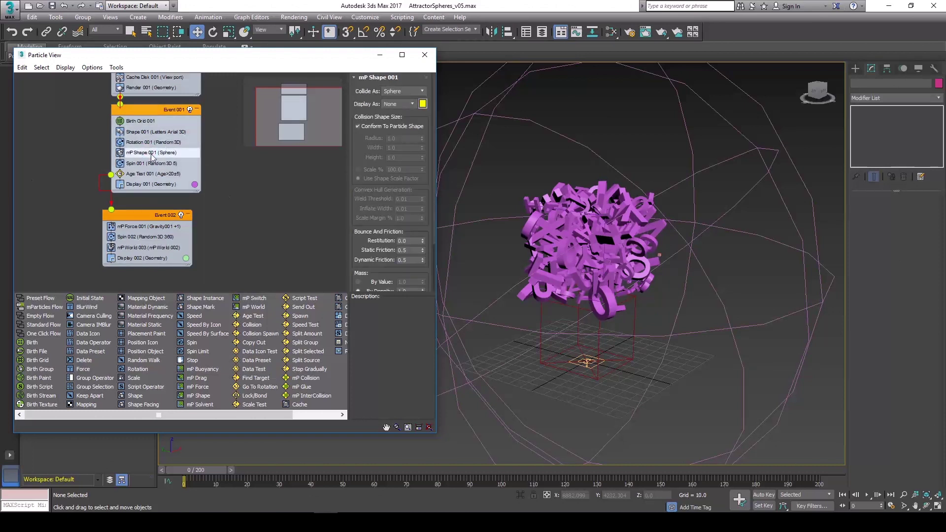
pyautogui.scroll(4, 507, 288)
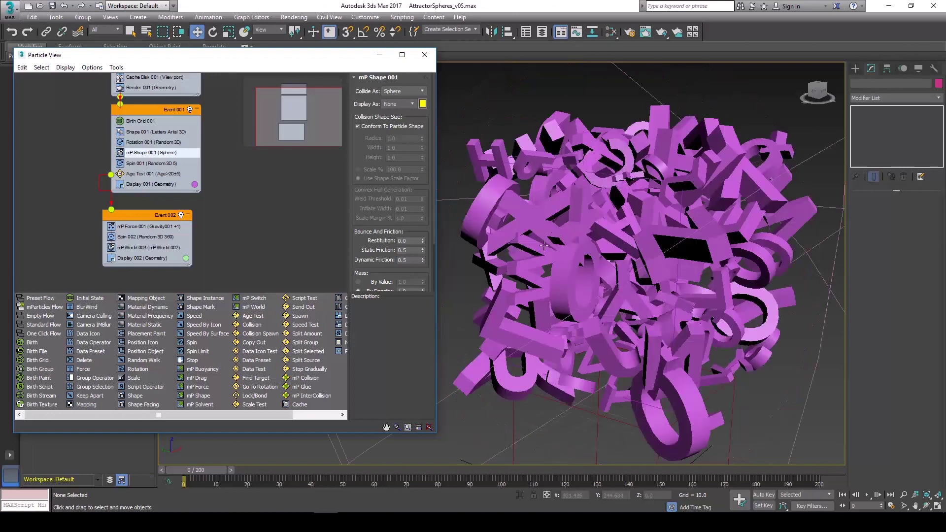
pyautogui.moveTo(507, 295); pyautogui.dragTo(428, 227, button='middle')
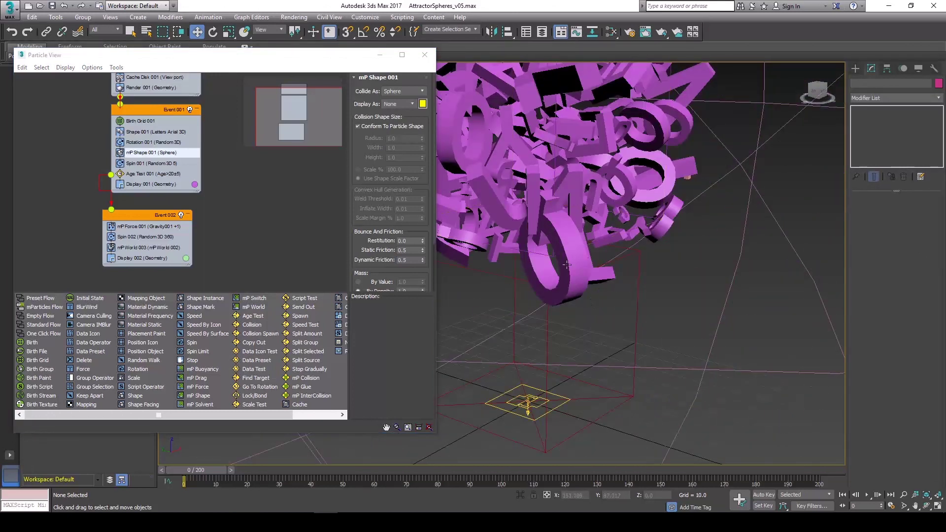
pyautogui.keyDown('alt'); pyautogui.moveTo(565, 238); pyautogui.dragTo(707, 168, button='middle'); pyautogui.keyUp('alt')
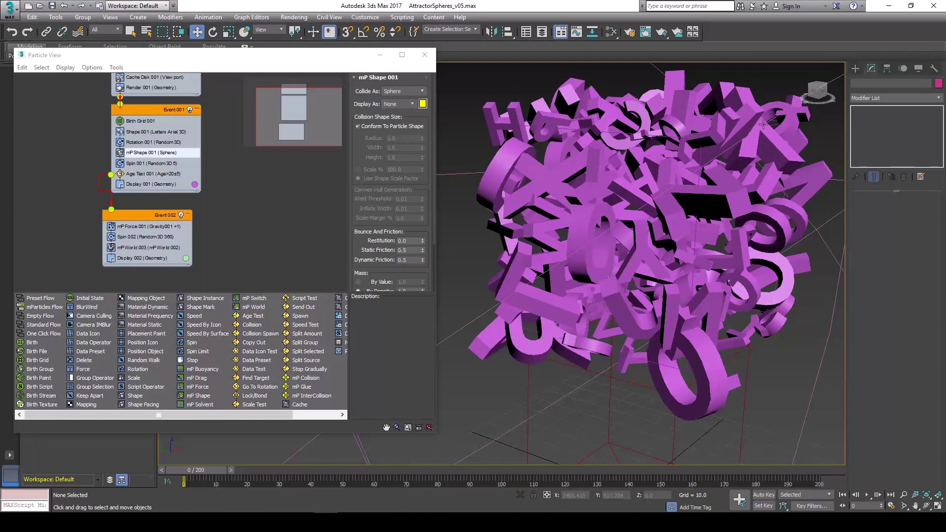
# Step: Review the Spin 001 and Age Test 001 operators in Event 001, and scrub the animation to frame 39
pyautogui.click(151, 164)
pyautogui.click(172, 174)
pyautogui.moveTo(191, 471); pyautogui.dragTo(311, 470)
pyautogui.press('w')
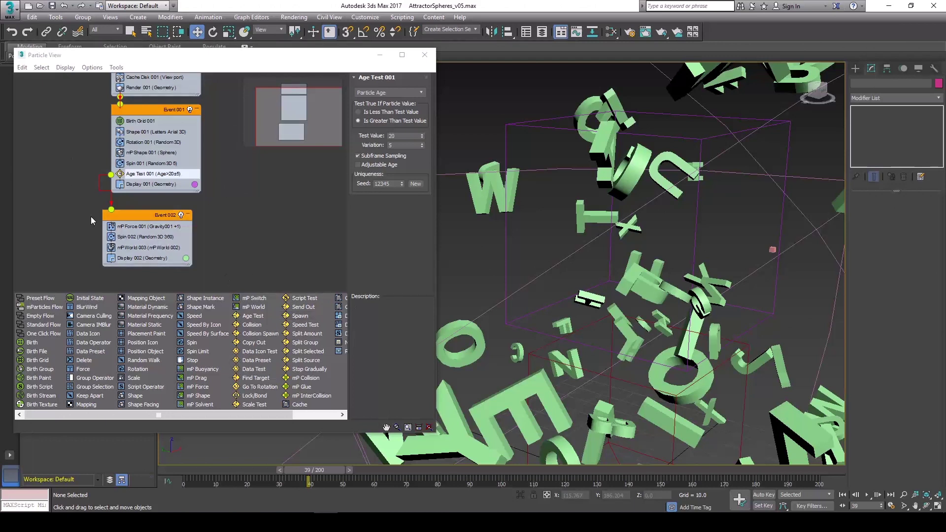
# Step: Inspect the mP Force 001 operator in Event 002 and scrub the letter animation to frame 200
pyautogui.click(147, 228)
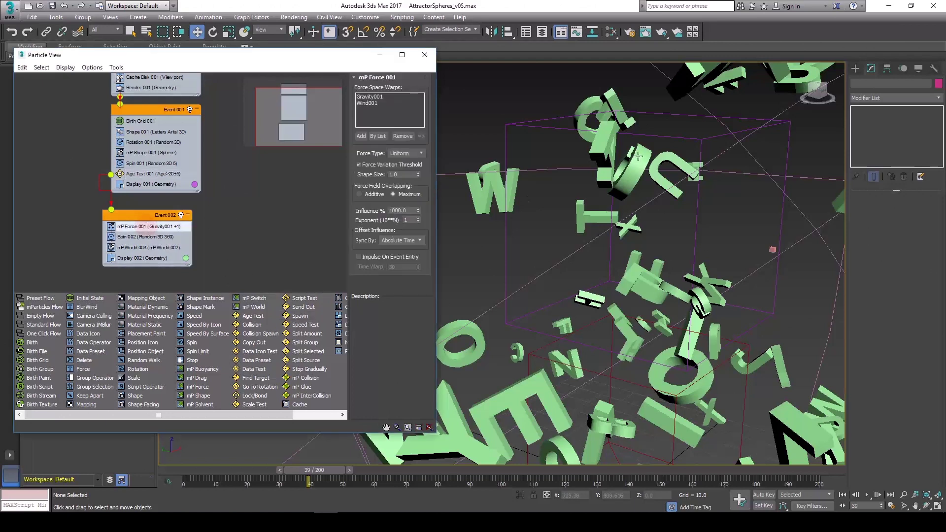
pyautogui.scroll(-4, 729, 318)
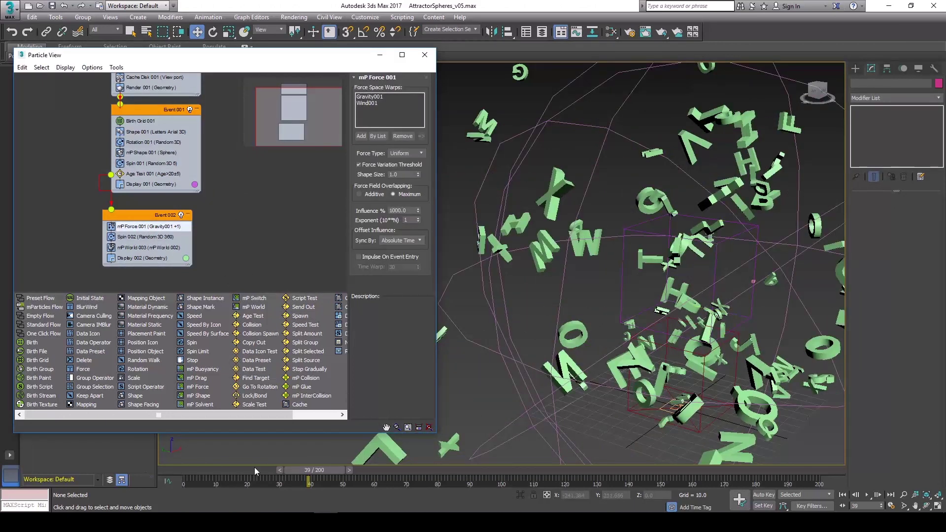
pyautogui.moveTo(318, 474); pyautogui.dragTo(662, 468)
pyautogui.press('w')
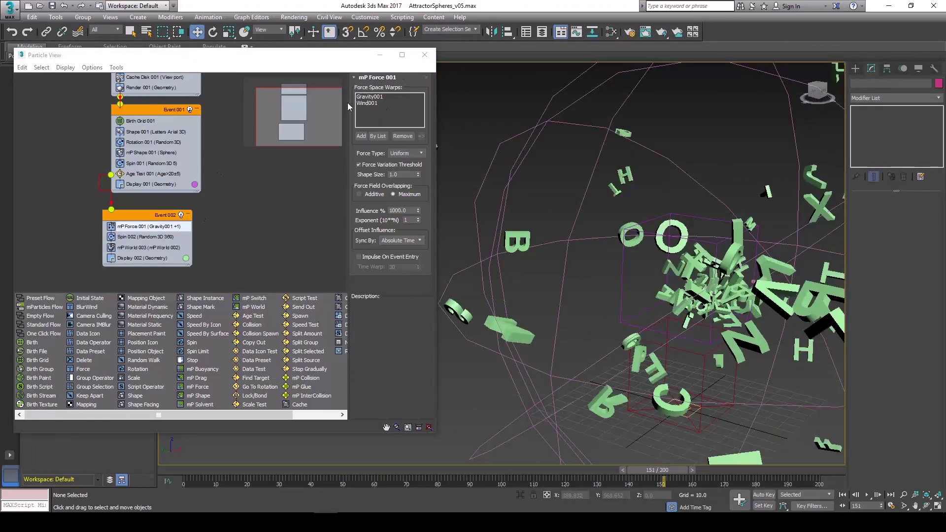
pyautogui.moveTo(656, 474); pyautogui.dragTo(802, 472)
pyautogui.moveTo(218, 470); pyautogui.dragTo(833, 397)
pyautogui.press('w')
# Step: Turn off the Cache Disk 001 operator in PF Source 001 and cancel the particle update
pyautogui.moveTo(206, 102); pyautogui.dragTo(211, 159, button='middle')
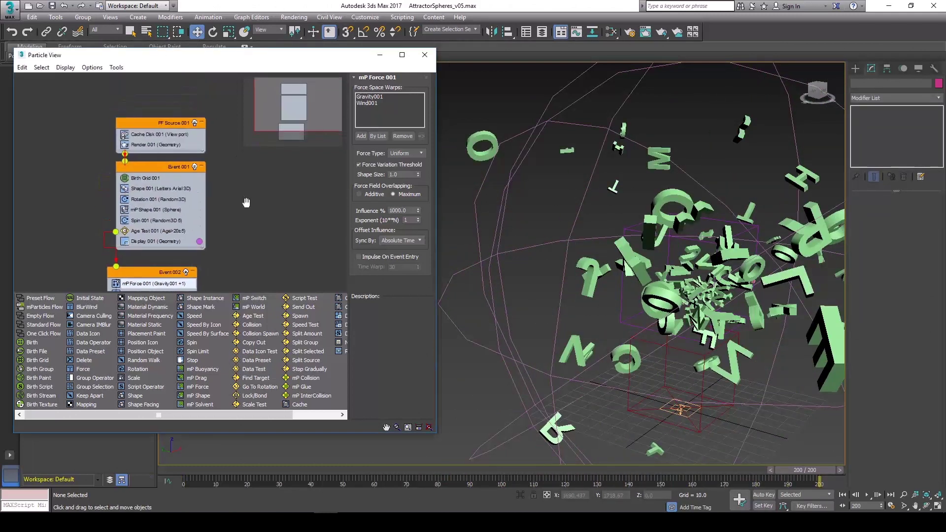
pyautogui.click(153, 134)
pyautogui.rightClick(156, 135)
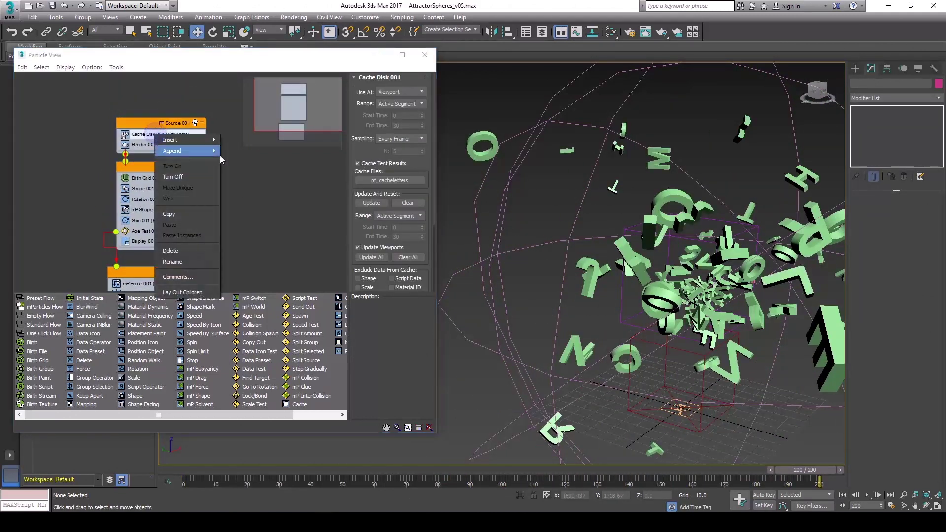
pyautogui.click(174, 177)
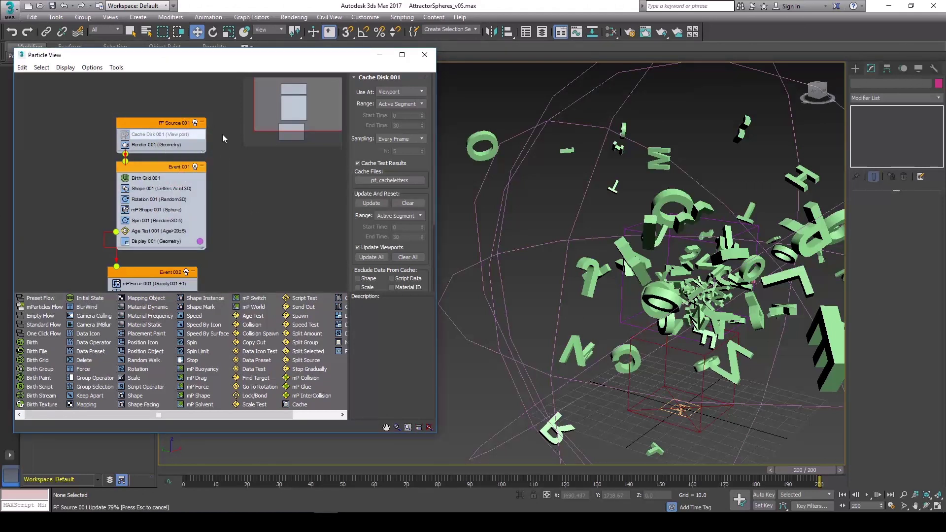
pyautogui.press('Escape')
# Step: Turn off PF Source 001 and hide all the existing scene objects in the viewport
pyautogui.scroll(-5, 591, 224)
pyautogui.moveTo(591, 224); pyautogui.dragTo(695, 273, button='middle')
pyautogui.moveTo(640, 385); pyautogui.dragTo(638, 382)
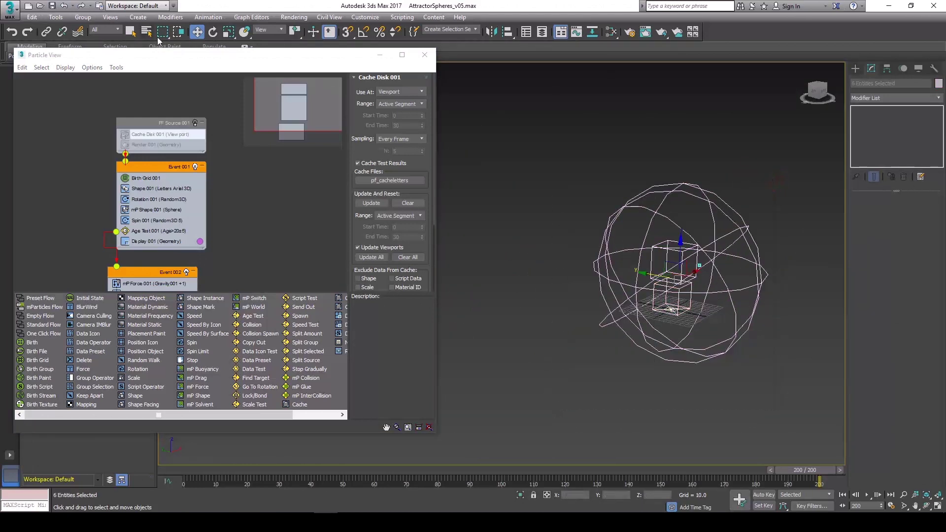
pyautogui.moveTo(655, 277); pyautogui.dragTo(494, 269)
pyautogui.click(754, 334)
pyautogui.scroll(6, 732, 343)
pyautogui.moveTo(555, 232); pyautogui.dragTo(624, 267, button='middle')
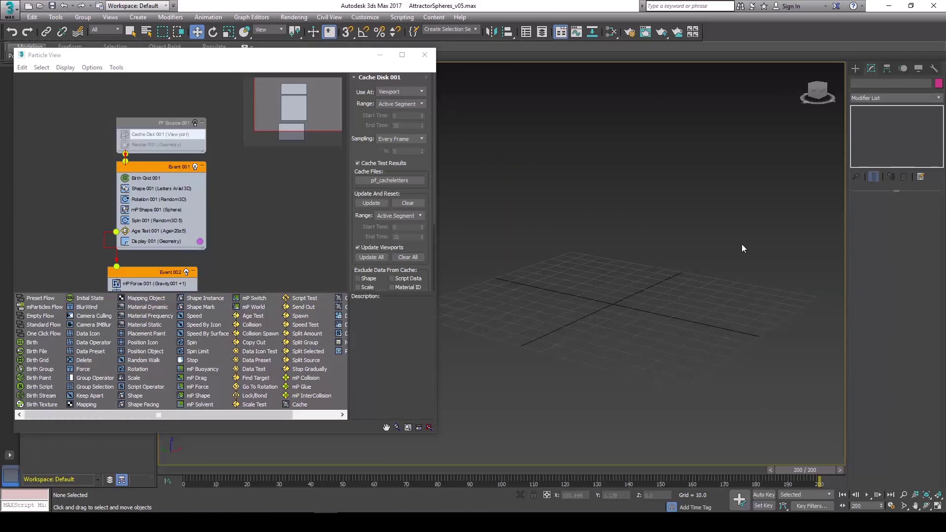
# Step: Add an Empty Flow beside the existing letter flow in Particle View
pyautogui.press('6')
pyautogui.press('6')
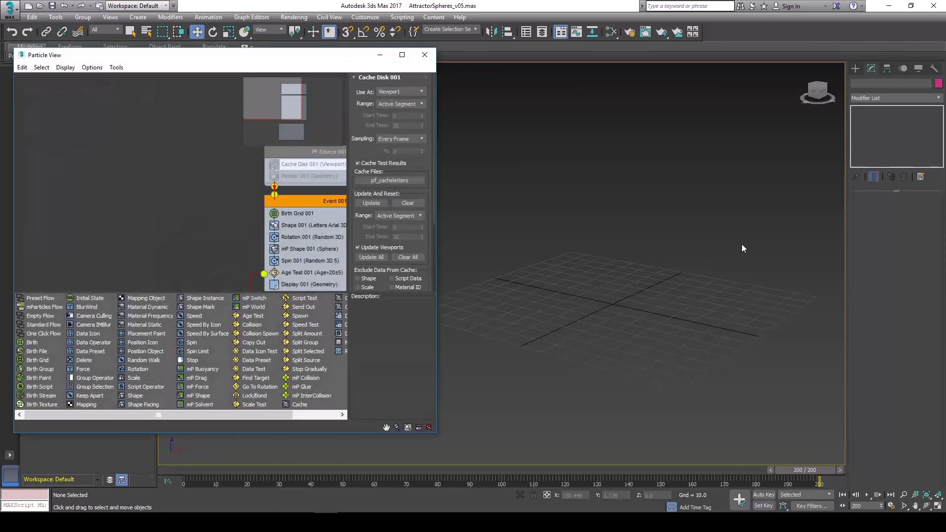
pyautogui.moveTo(258, 237); pyautogui.dragTo(49, 186, button='middle')
pyautogui.scroll(-2, 158, 192)
pyautogui.moveTo(162, 193); pyautogui.dragTo(183, 169, button='middle')
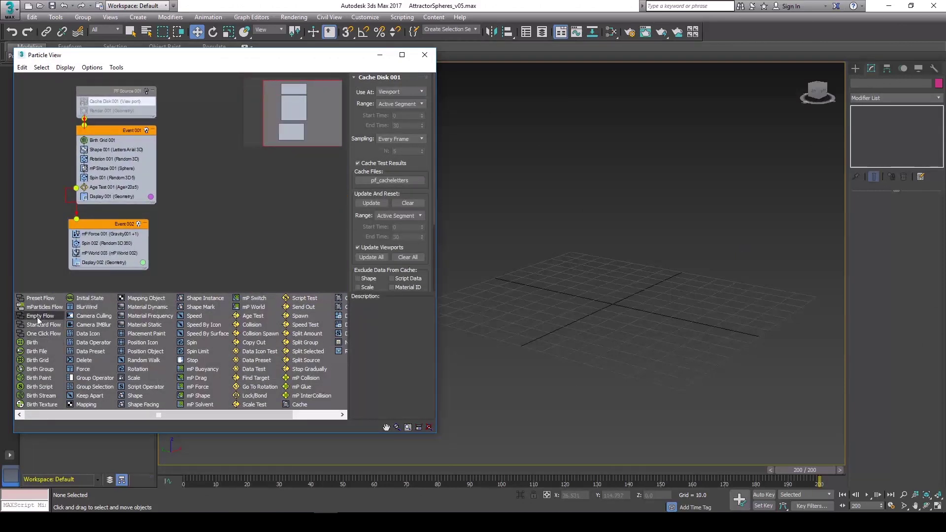
pyautogui.moveTo(41, 316); pyautogui.dragTo(228, 170)
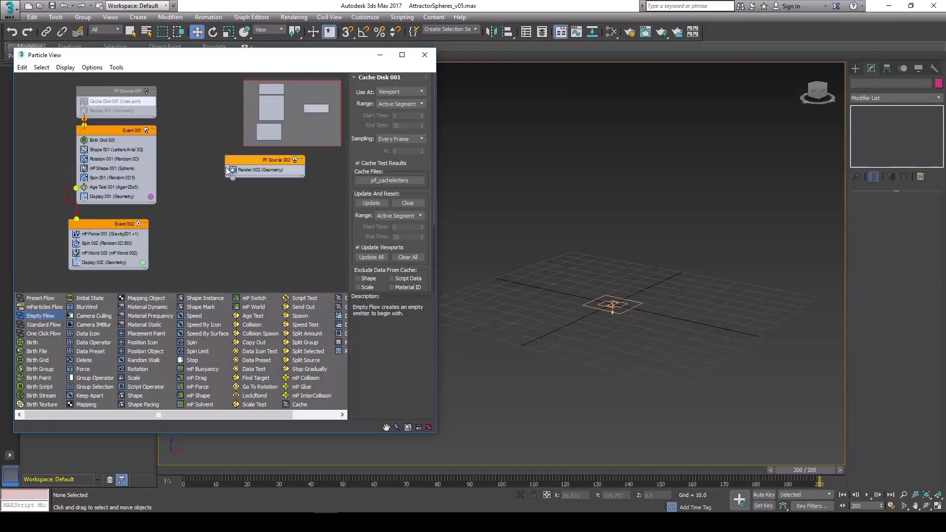
# Step: Attach a Birth Grid event to the output of PF Source 002 and align it directly beneath the source
pyautogui.click(254, 164)
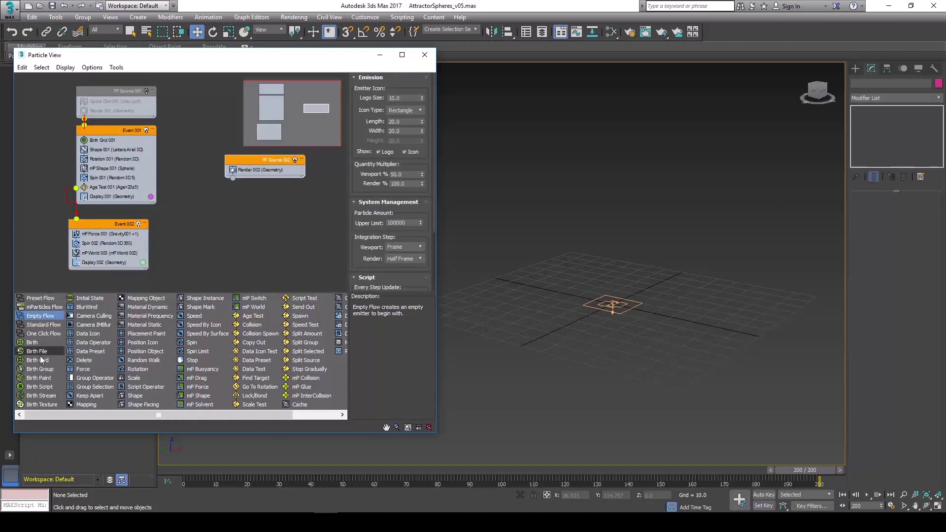
pyautogui.moveTo(38, 360); pyautogui.dragTo(233, 178)
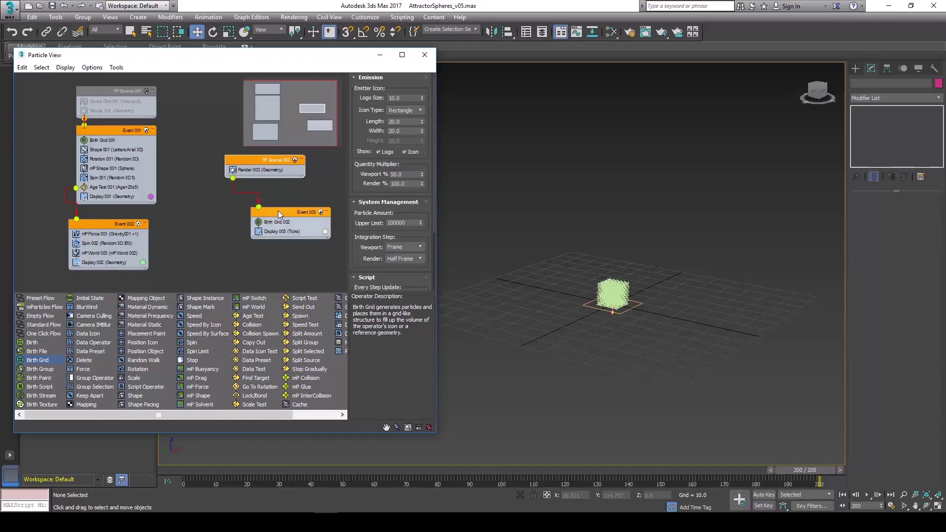
pyautogui.moveTo(279, 209); pyautogui.dragTo(253, 197)
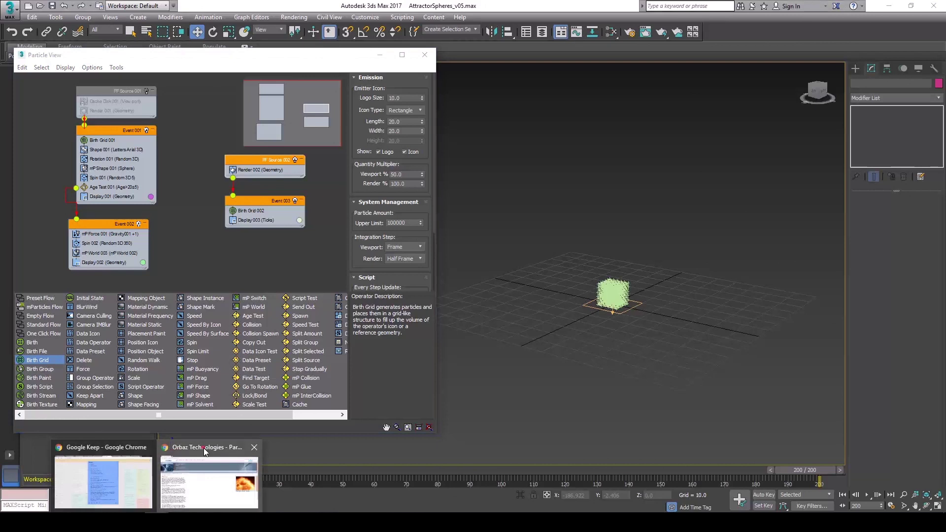
# Step: Switch to Chrome and review the Box#1, Box#2 Pro and Box#3 Pro descriptions on the Orbaz Particle Flow Tools page
pyautogui.click(206, 468)
pyautogui.moveTo(178, 23); pyautogui.dragTo(51, 23)
pyautogui.click(343, 308)
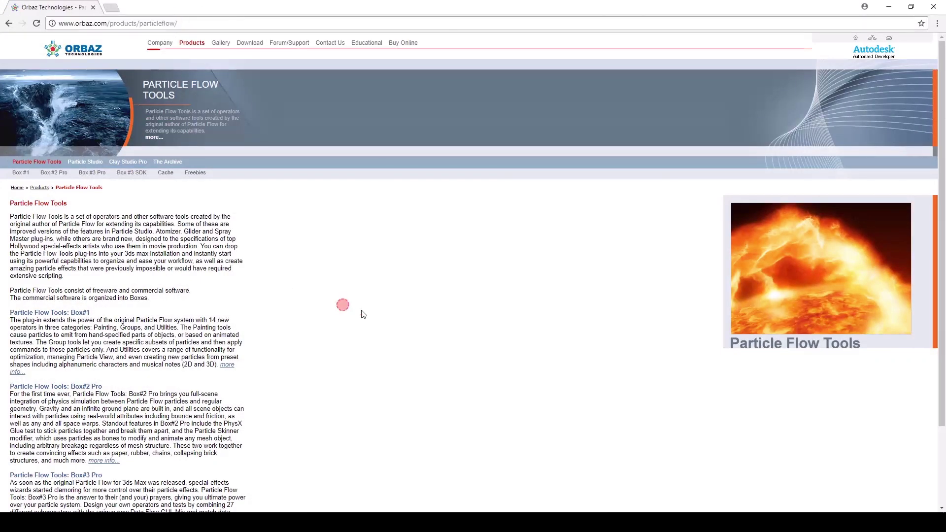
pyautogui.scroll(-2, 359, 296)
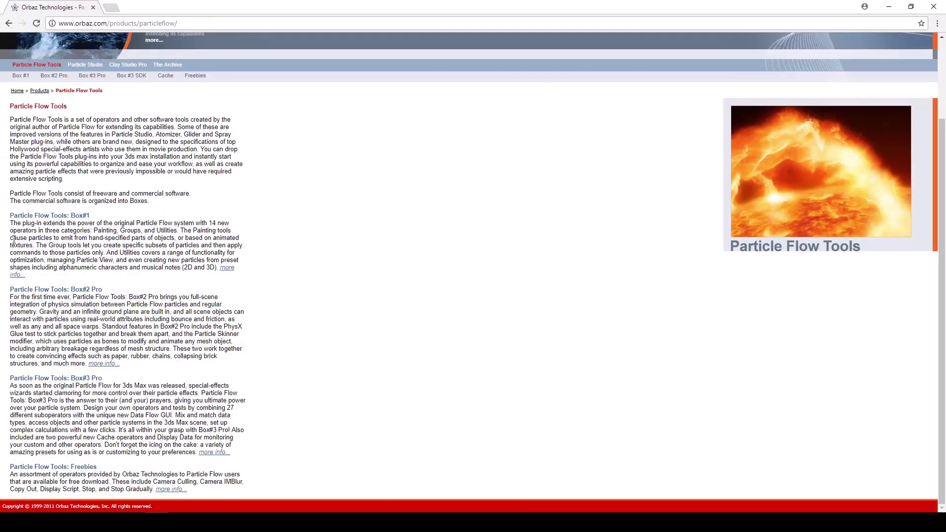
pyautogui.moveTo(11, 217); pyautogui.dragTo(89, 215)
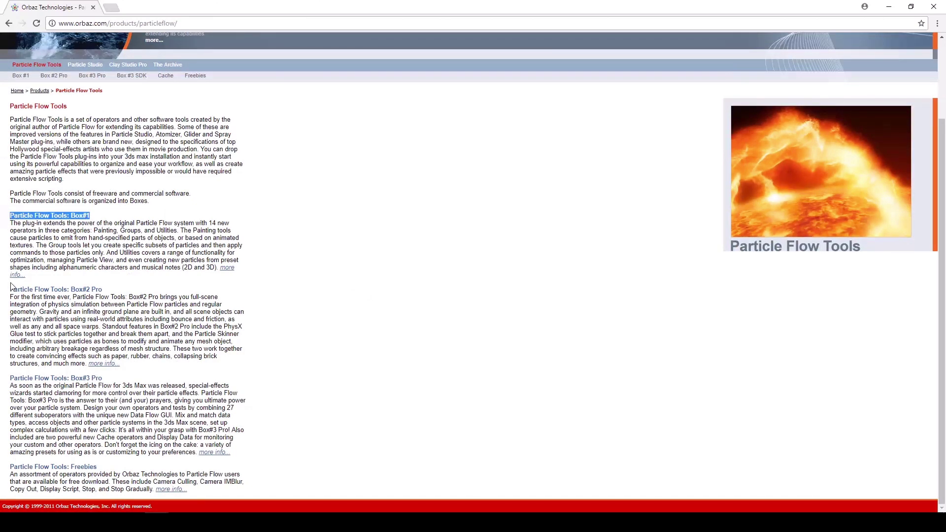
pyautogui.moveTo(11, 289); pyautogui.dragTo(106, 292)
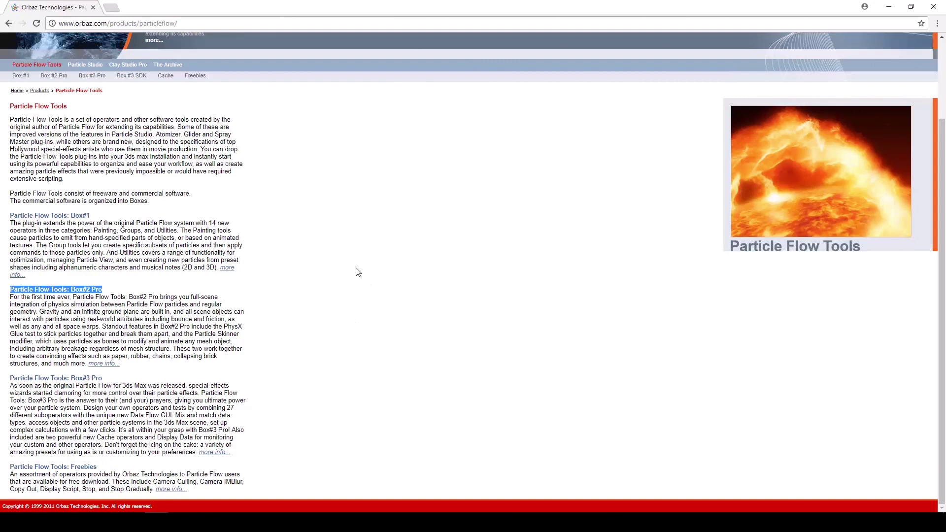
pyautogui.click(337, 285)
pyautogui.moveTo(115, 383); pyautogui.dragTo(1, 384)
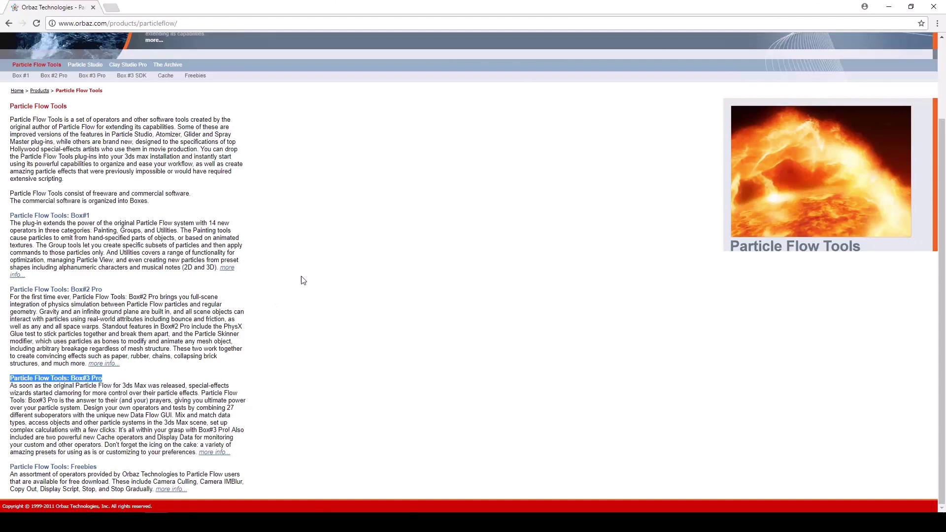
pyautogui.scroll(3, 374, 243)
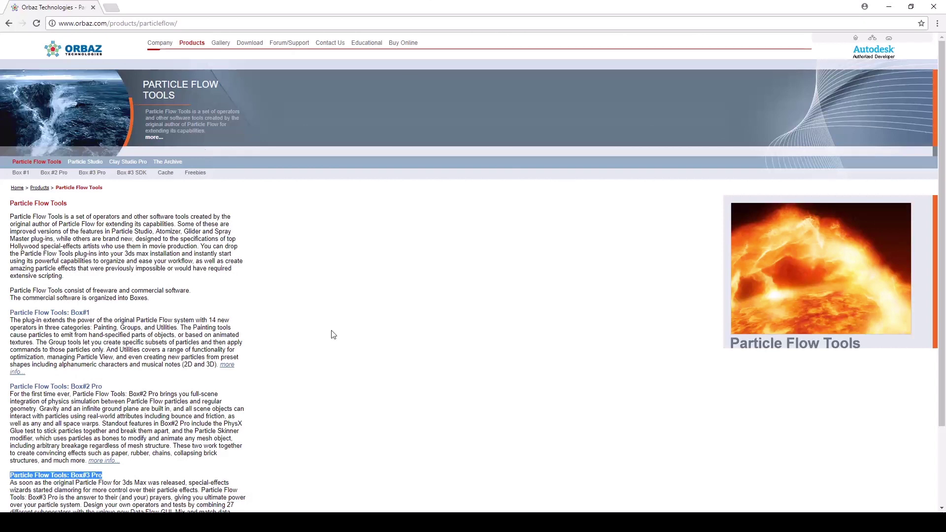
pyautogui.scroll(-2, 183, 277)
pyautogui.scroll(-1, 182, 276)
pyautogui.click(94, 214)
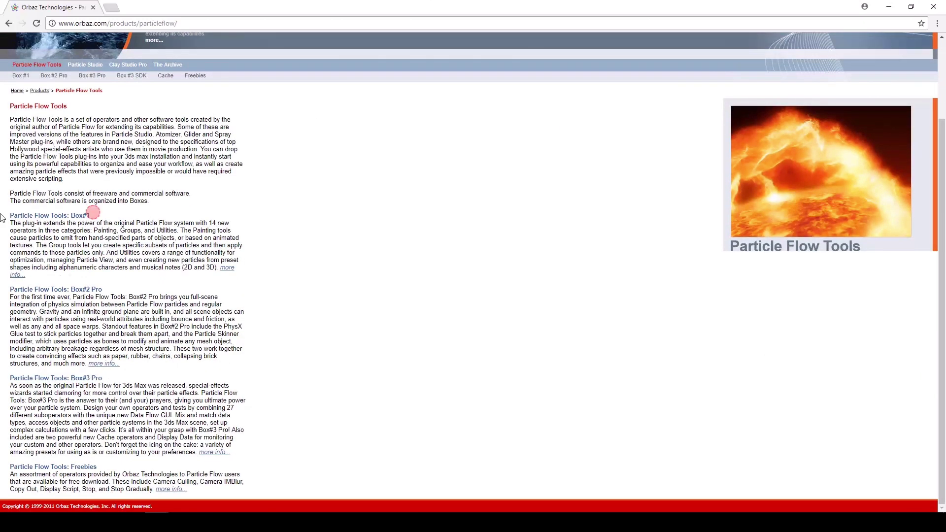
pyautogui.scroll(2, 351, 235)
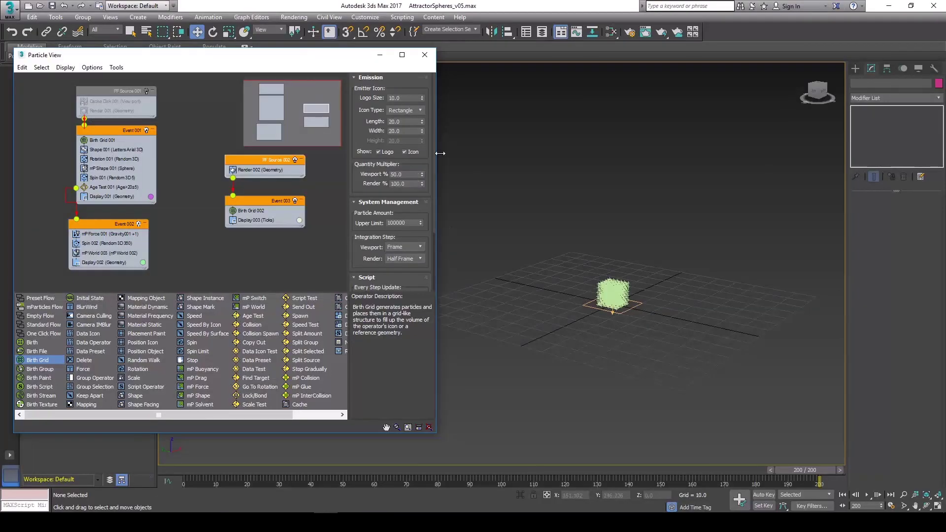
# Step: Add a Shape operator to Event 003 between Birth Grid 002 and the Display operator
pyautogui.moveTo(628, 256); pyautogui.dragTo(621, 337, button='middle')
pyautogui.scroll(-5, 627, 329)
pyautogui.moveTo(634, 376); pyautogui.dragTo(639, 329, button='middle')
pyautogui.scroll(5, 645, 334)
pyautogui.moveTo(618, 178); pyautogui.dragTo(630, 254, button='middle')
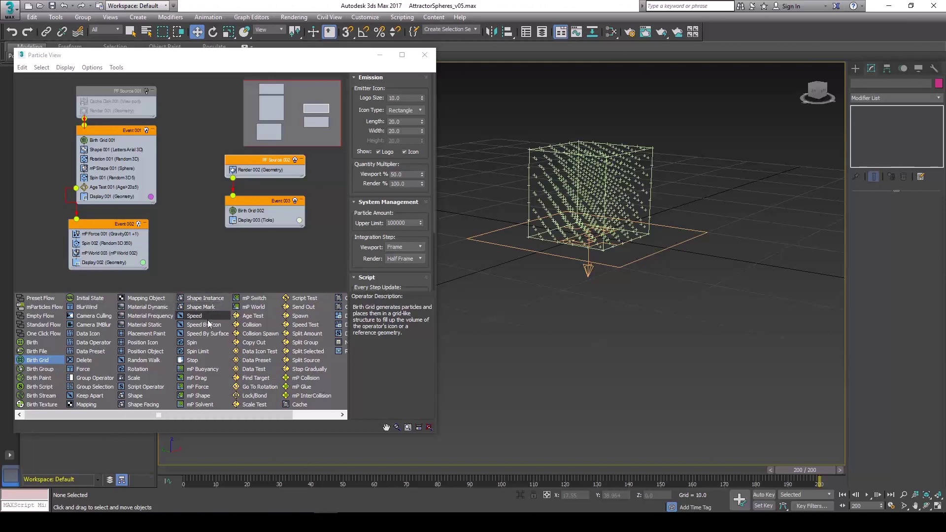
pyautogui.moveTo(135, 395); pyautogui.dragTo(252, 224)
pyautogui.click(253, 222)
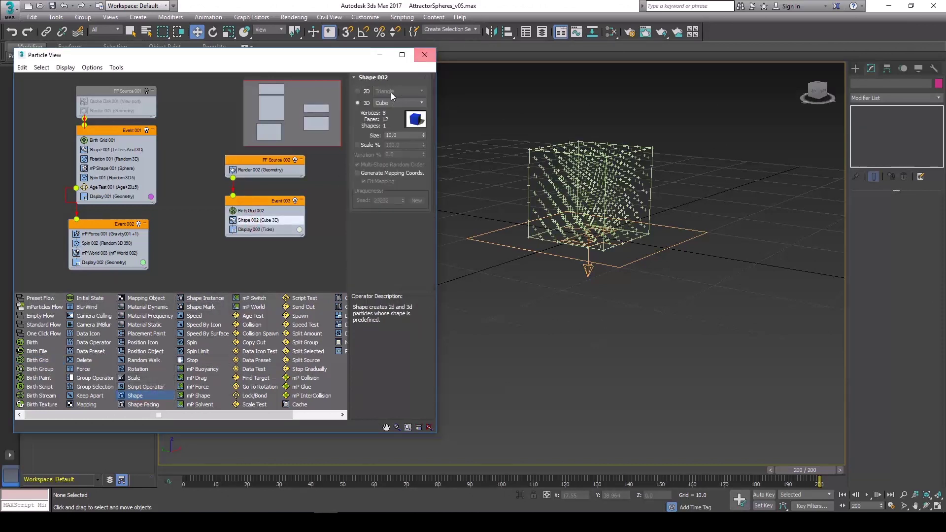
# Step: Set the 3D shape of the Shape 002 operator to Sphere 80-sides
pyautogui.moveTo(513, 192); pyautogui.dragTo(524, 218, button='middle')
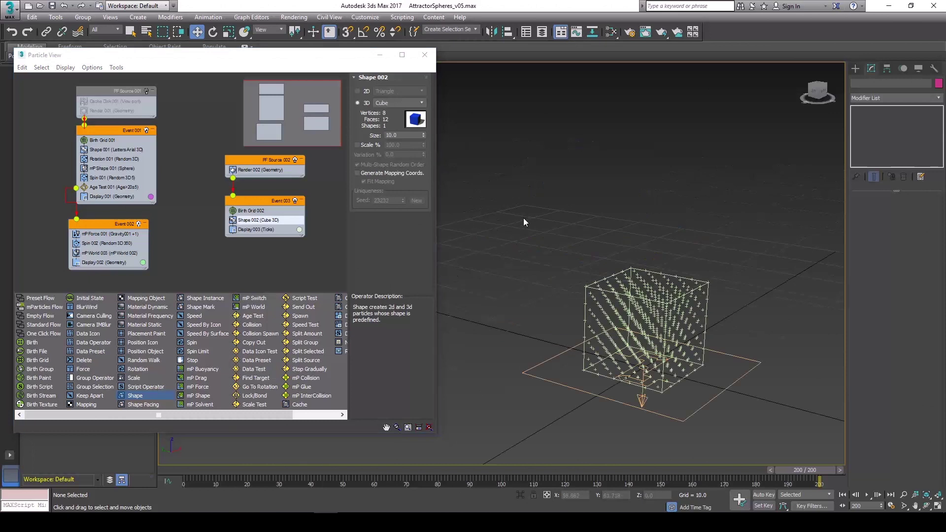
pyautogui.click(269, 160)
pyautogui.click(271, 219)
pyautogui.click(401, 103)
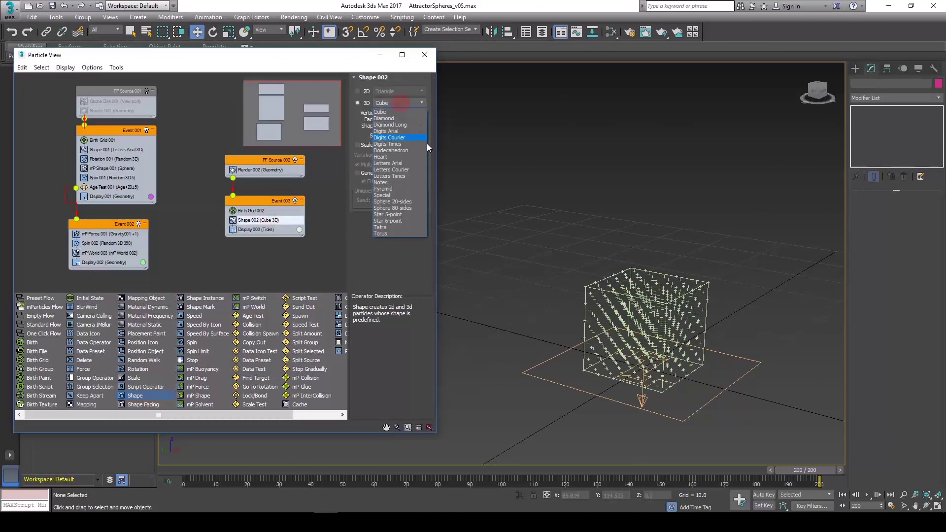
pyautogui.click(403, 209)
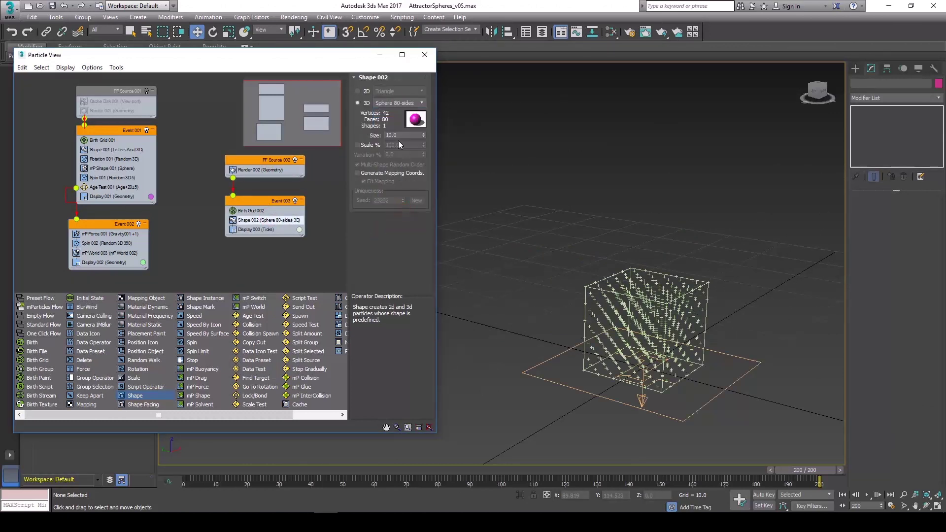
# Step: Set the display type of Display 003 in Event 003 to Geometry
pyautogui.moveTo(272, 258); pyautogui.dragTo(221, 231, button='middle')
pyautogui.click(212, 202)
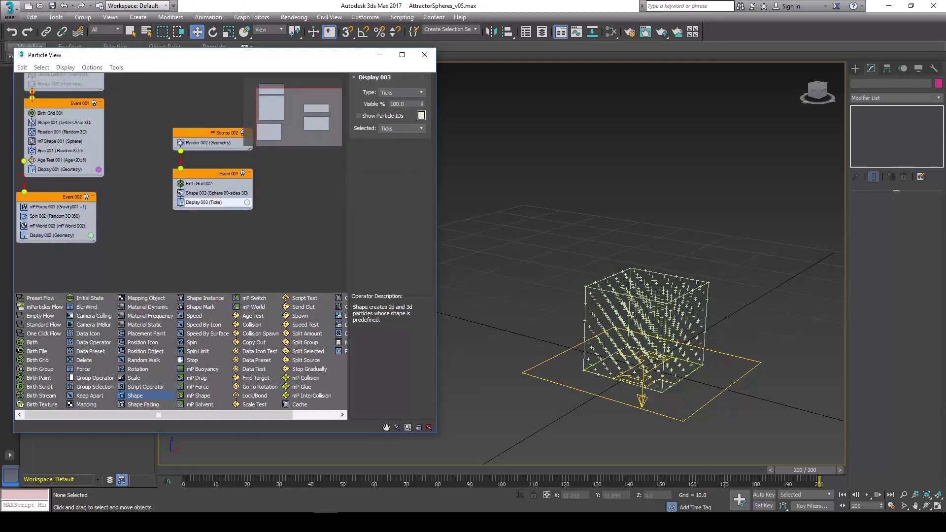
pyautogui.moveTo(636, 313); pyautogui.dragTo(568, 262, button='middle')
pyautogui.scroll(3, 559, 267)
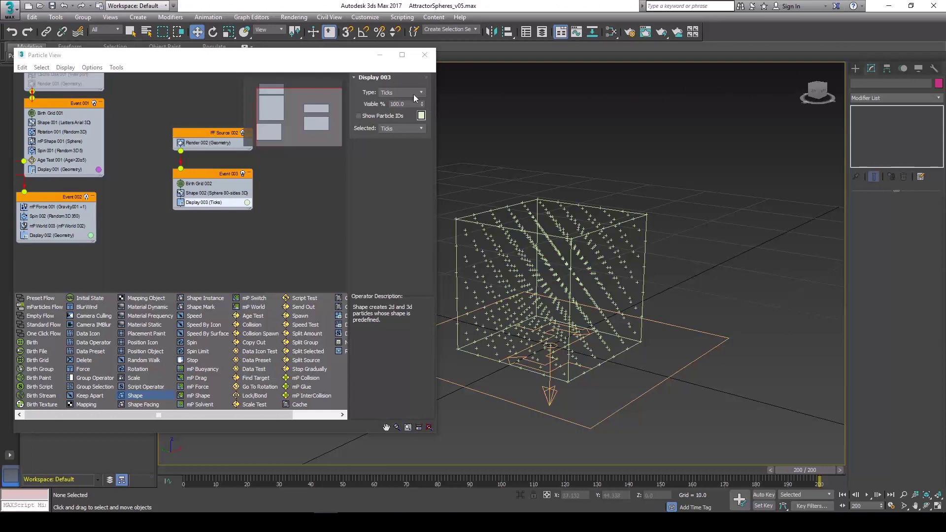
pyautogui.click(404, 92)
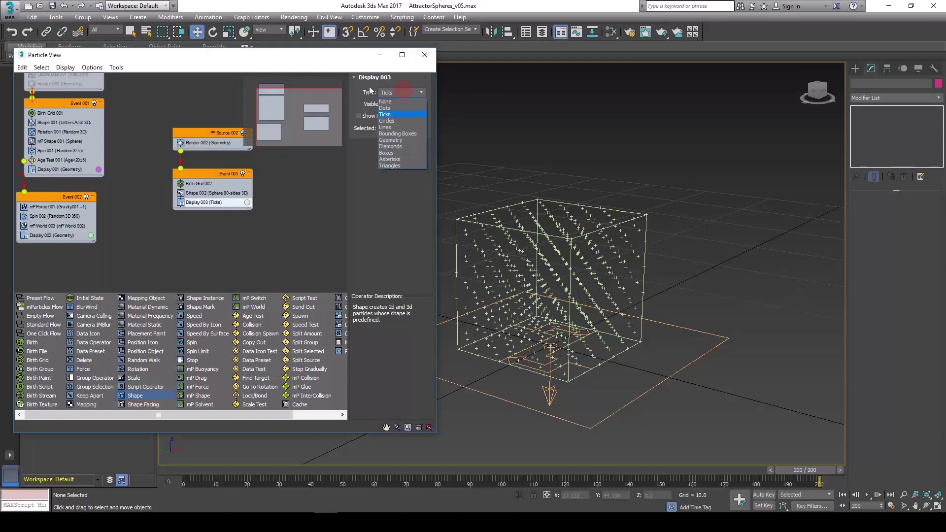
pyautogui.click(400, 141)
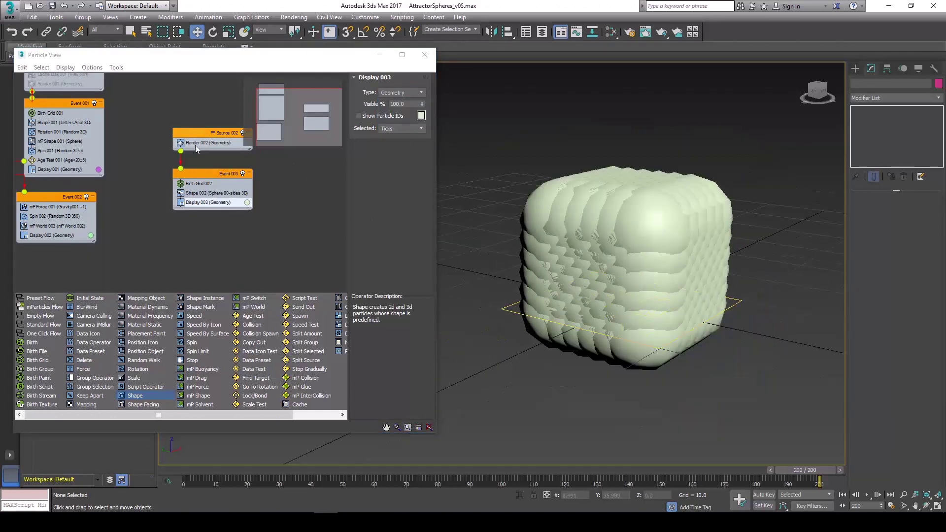
# Step: Set the grid size of Birth Grid 002 to 15
pyautogui.click(198, 184)
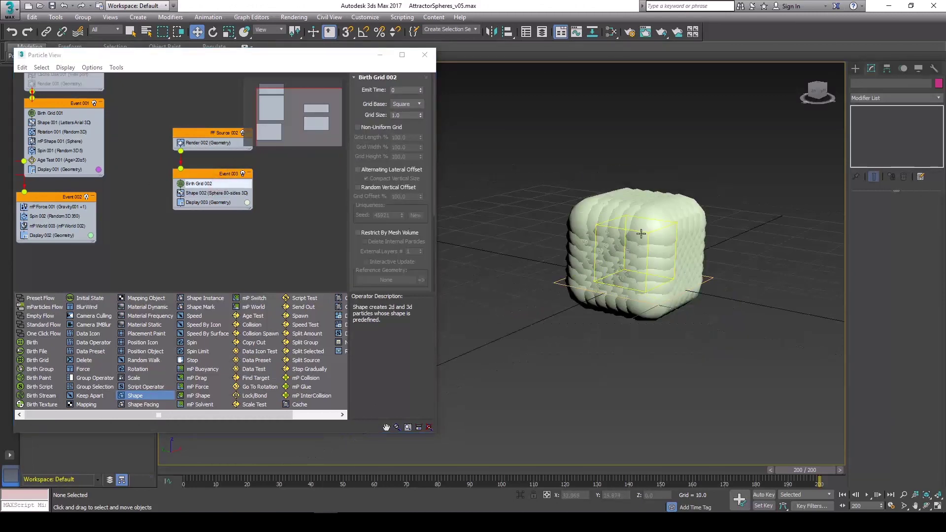
pyautogui.click(408, 114)
pyautogui.write('15')
pyautogui.press('Return')
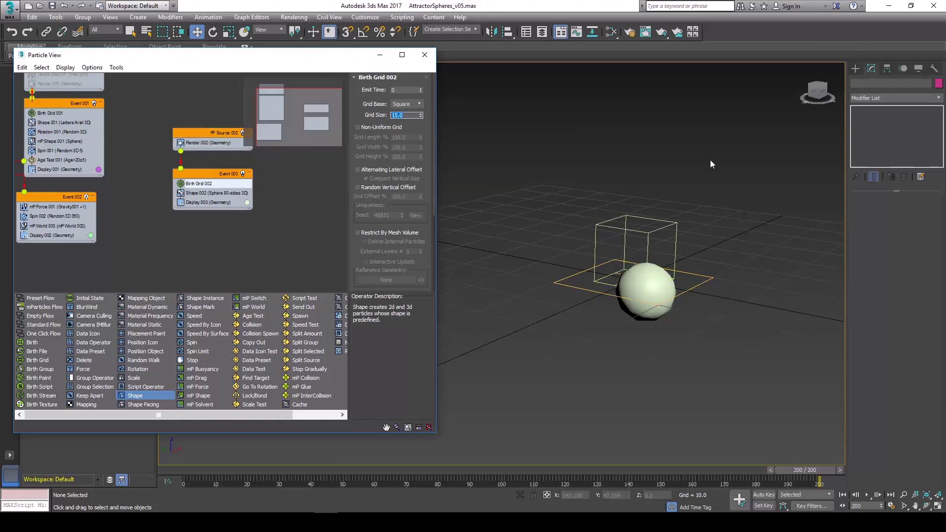
# Step: Set the Birth Grid 002 icon's length, width and height to 50 each
pyautogui.click(718, 220)
pyautogui.click(662, 227)
pyautogui.moveTo(881, 376); pyautogui.dragTo(863, 201)
pyautogui.doubleClick(912, 389)
pyautogui.write('10.0')
pyautogui.press('Tab')
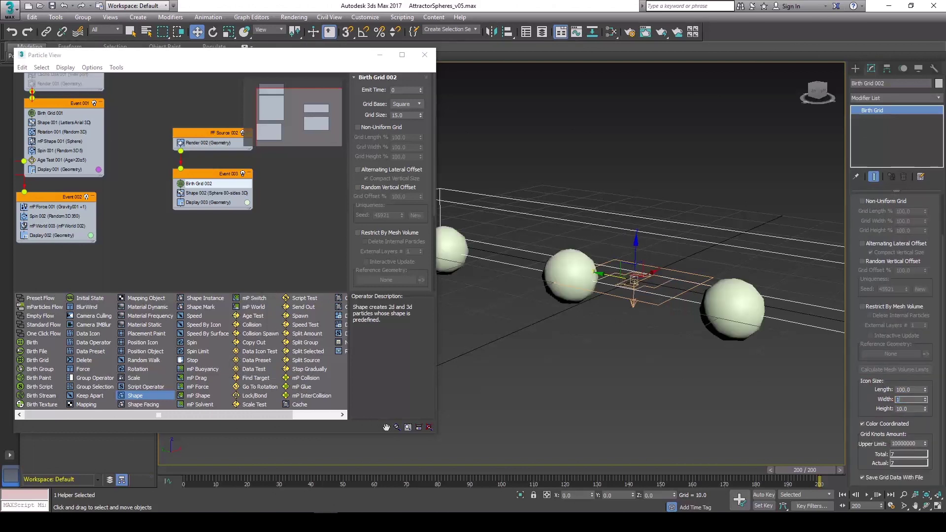
pyautogui.doubleClick(916, 389)
pyautogui.write('50')
pyautogui.press('Tab')
pyautogui.write('50')
pyautogui.press('Tab')
pyautogui.write('50')
pyautogui.press('Return')
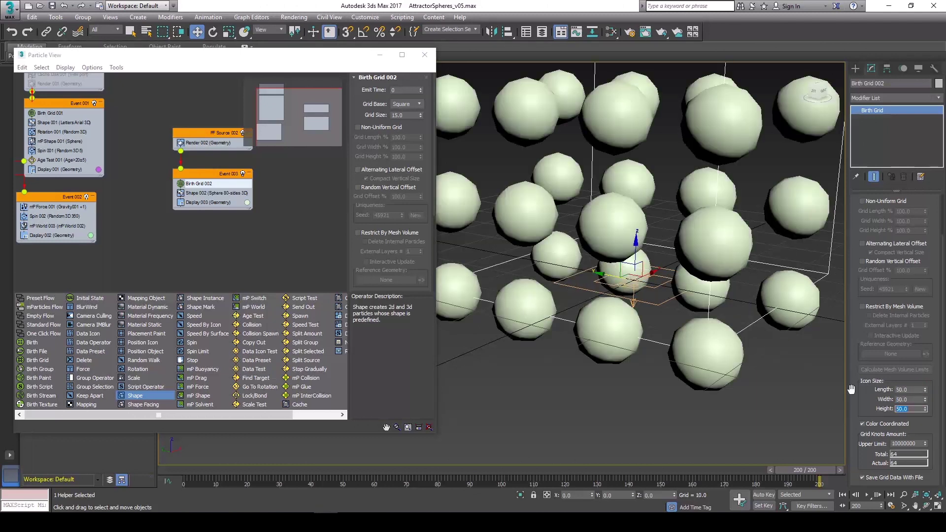
# Step: Reduce the grid size of Birth Grid 002 to pack the spheres closely, and return the timeline to frame 0
pyautogui.scroll(-6, 624, 258)
pyautogui.moveTo(623, 258); pyautogui.dragTo(623, 275, button='middle')
pyautogui.scroll(3, 624, 275)
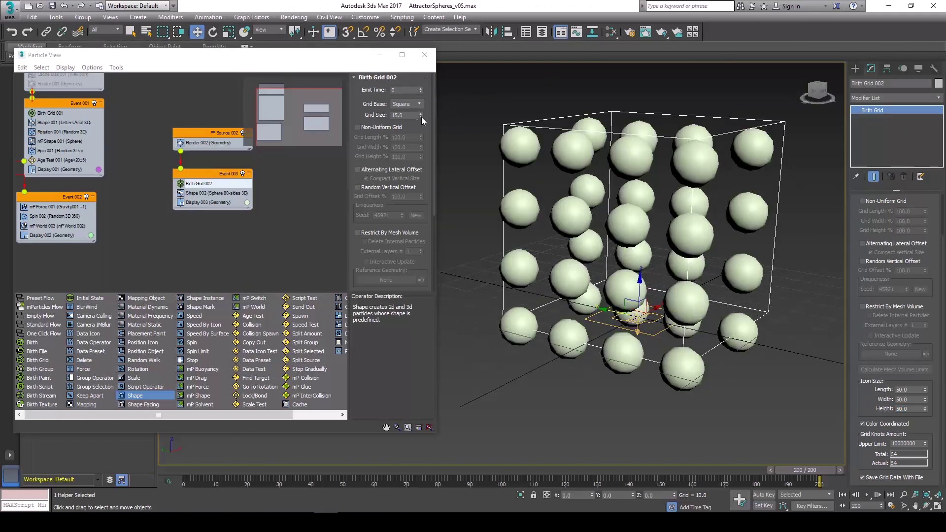
pyautogui.moveTo(421, 117); pyautogui.dragTo(422, 142)
pyautogui.moveTo(186, 470); pyautogui.dragTo(153, 426)
# Step: Change the 3D shape of the Shape 002 operator to Letters Arial
pyautogui.click(208, 193)
pyautogui.click(394, 103)
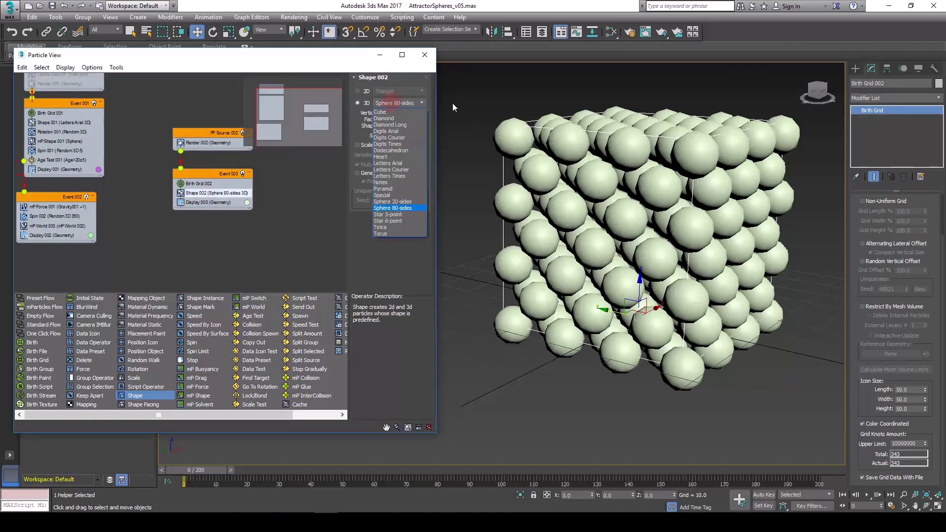
pyautogui.click(396, 164)
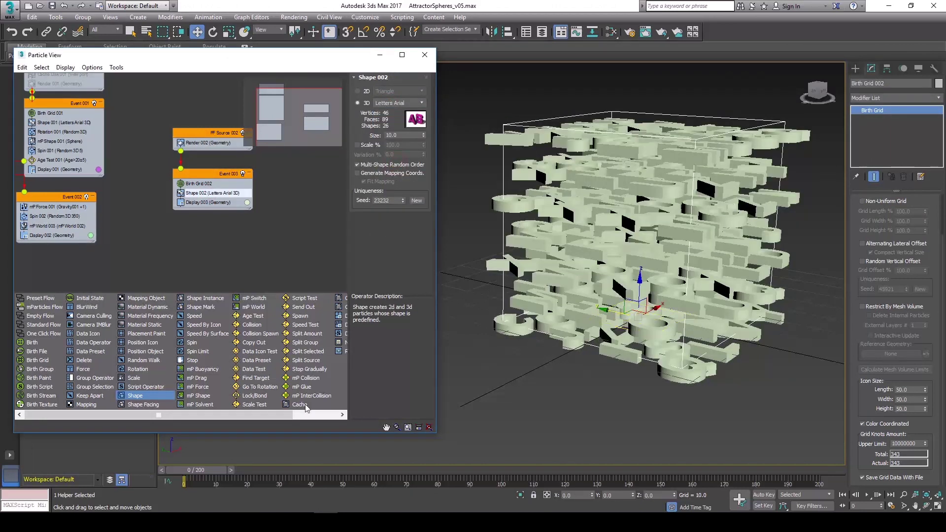
# Step: Add a Spin operator to Event 003 between Shape 002 and Display 003, and scrub the first frames to preview it
pyautogui.moveTo(189, 470)
pyautogui.mouseDown()
pyautogui.moveTo(511, 476)
pyautogui.moveTo(178, 471)
pyautogui.mouseUp()
pyautogui.keyDown('alt'); pyautogui.moveTo(564, 168); pyautogui.dragTo(716, 192, button='middle'); pyautogui.keyUp('alt')
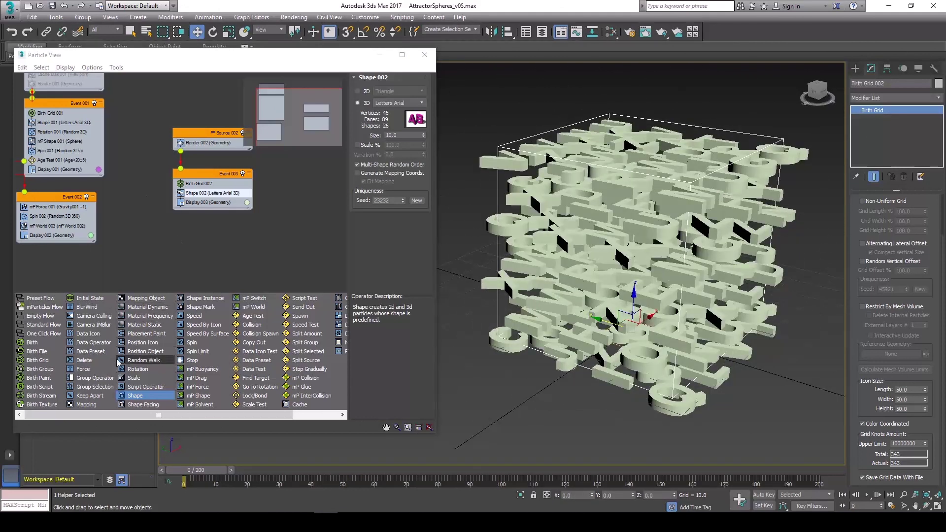
pyautogui.moveTo(192, 343); pyautogui.dragTo(226, 202)
pyautogui.moveTo(223, 470); pyautogui.dragTo(165, 468)
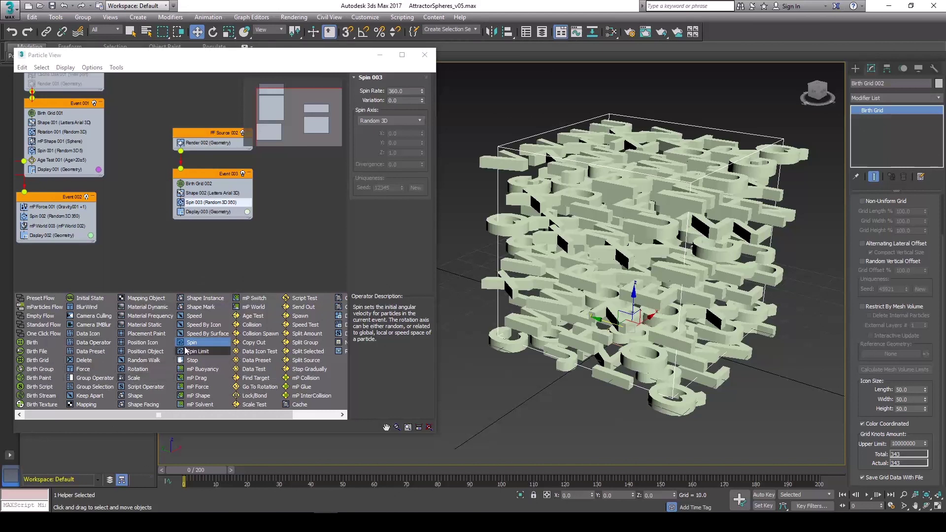
# Step: Add a Random 3D Rotation operator between Birth Grid 002 and Shape 002, and scrub the timeline to preview the letters
pyautogui.moveTo(129, 373); pyautogui.dragTo(217, 192)
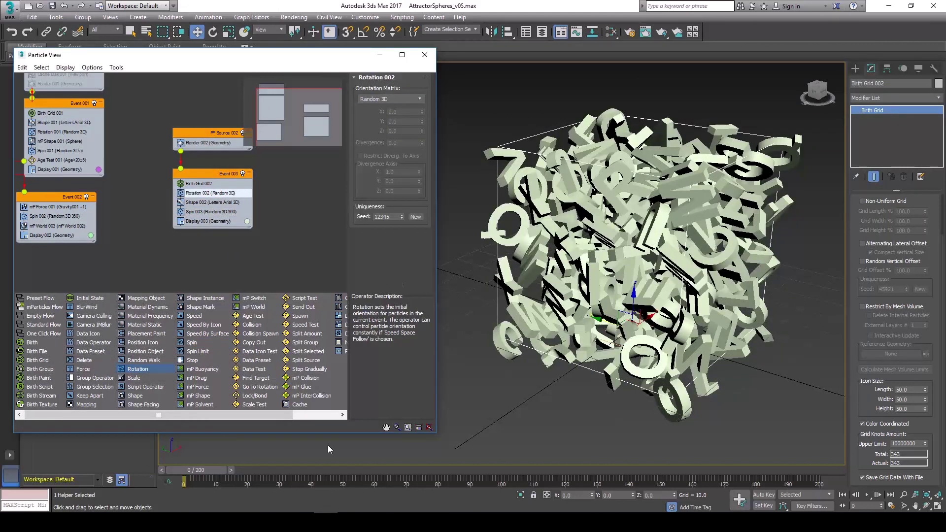
pyautogui.moveTo(202, 474); pyautogui.dragTo(169, 468)
pyautogui.click(207, 207)
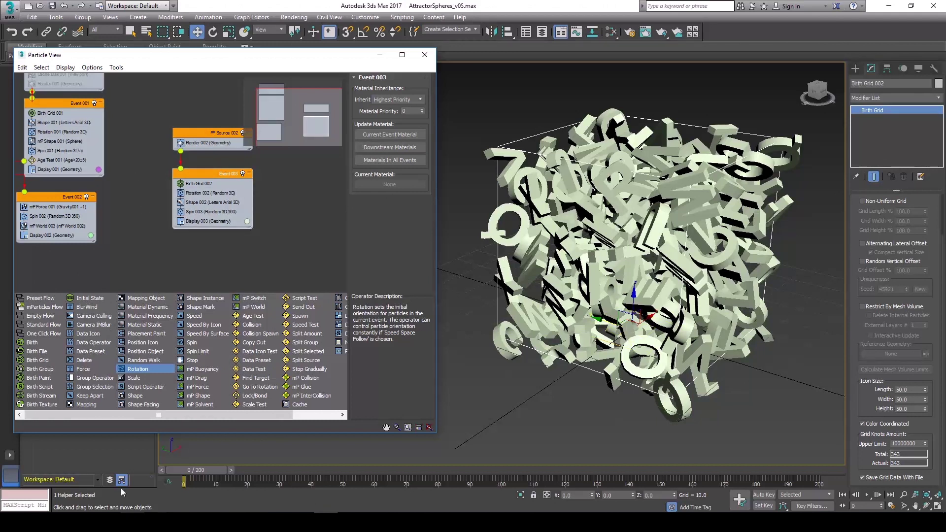
# Step: Examine how the letters rotate and overlap in the block by scrubbing the early frames, ending at frame 0
pyautogui.scroll(5, 600, 217)
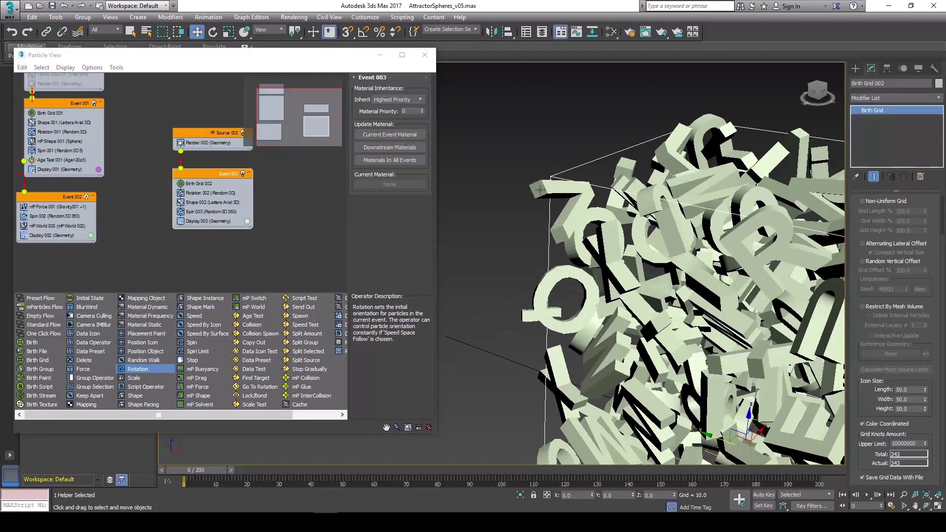
pyautogui.scroll(-5, 723, 288)
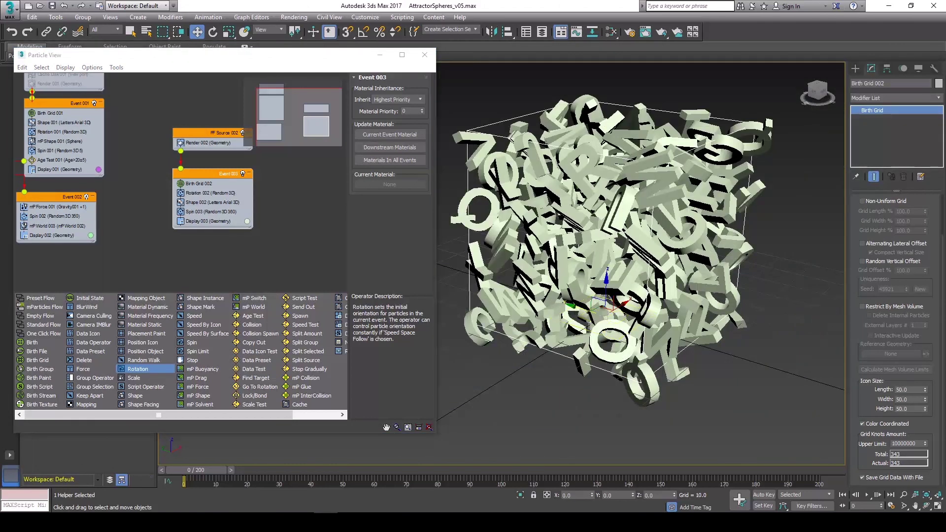
pyautogui.moveTo(204, 473); pyautogui.dragTo(248, 472)
pyautogui.scroll(5, 572, 322)
pyautogui.scroll(-5, 572, 321)
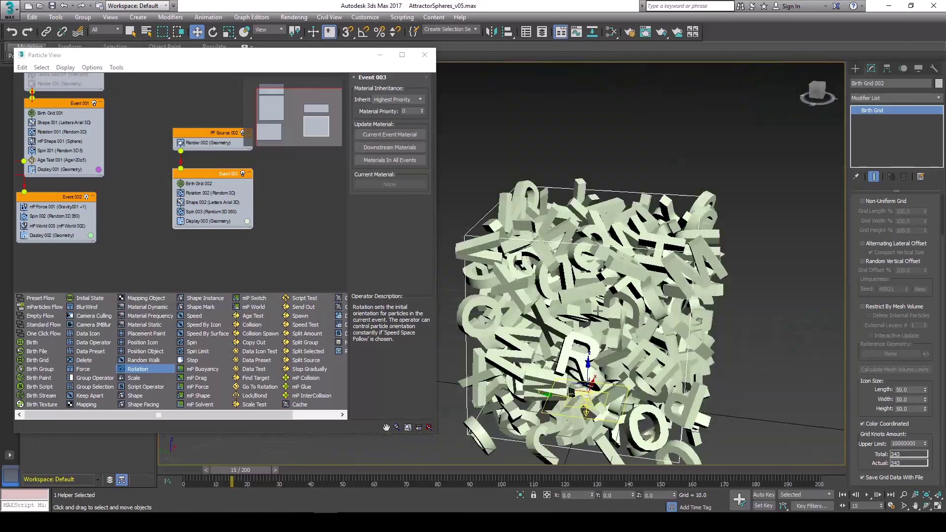
pyautogui.keyDown('alt'); pyautogui.moveTo(598, 310); pyautogui.dragTo(732, 338, button='middle'); pyautogui.keyUp('alt')
pyautogui.moveTo(254, 474); pyautogui.dragTo(279, 499)
pyautogui.press('Home')
pyautogui.press('w')
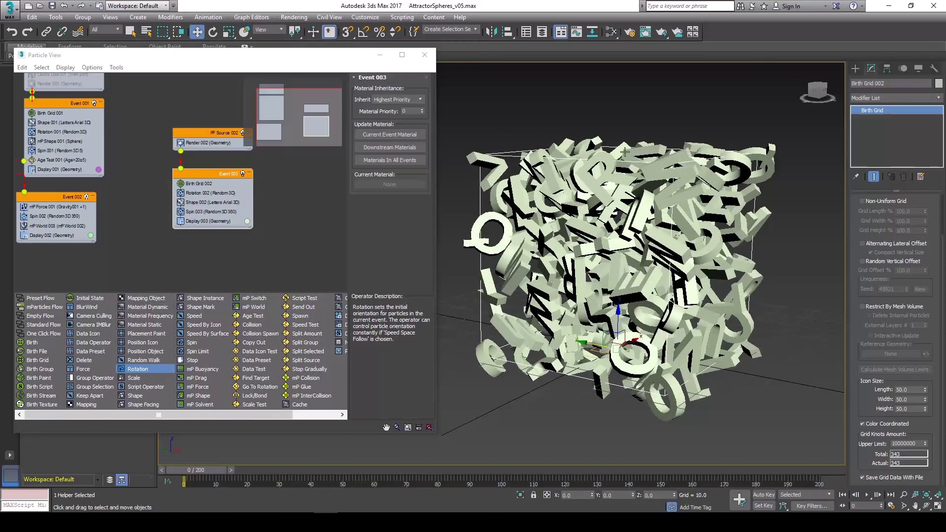
pyautogui.scroll(10, 544, 192)
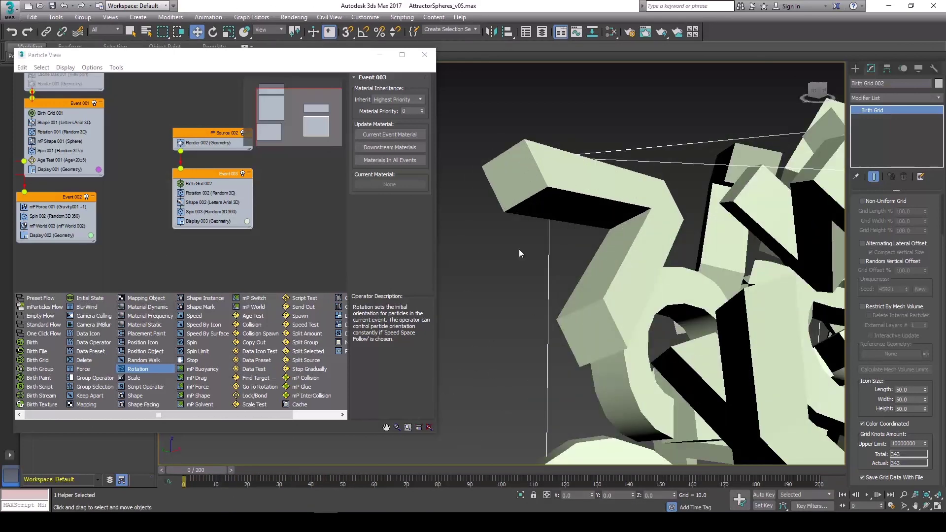
pyautogui.scroll(-6, 655, 216)
pyautogui.moveTo(781, 303); pyautogui.dragTo(647, 214, button='middle')
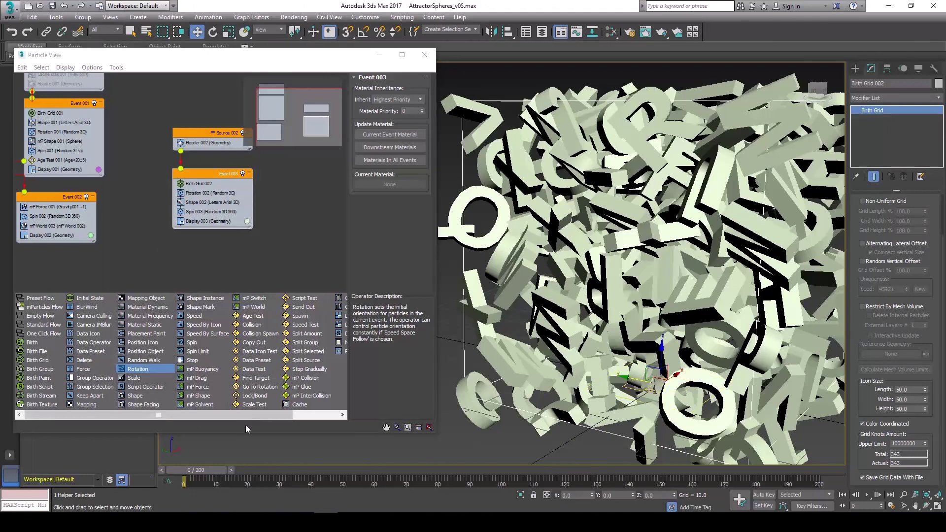
# Step: Add an mP Shape operator between Spin 003 and Display 003 and set it to collide as Sphere
pyautogui.moveTo(198, 396)
pyautogui.mouseDown()
pyautogui.moveTo(224, 222)
pyautogui.moveTo(206, 221)
pyautogui.mouseUp()
pyautogui.moveTo(198, 396); pyautogui.dragTo(209, 222)
pyautogui.click(210, 222)
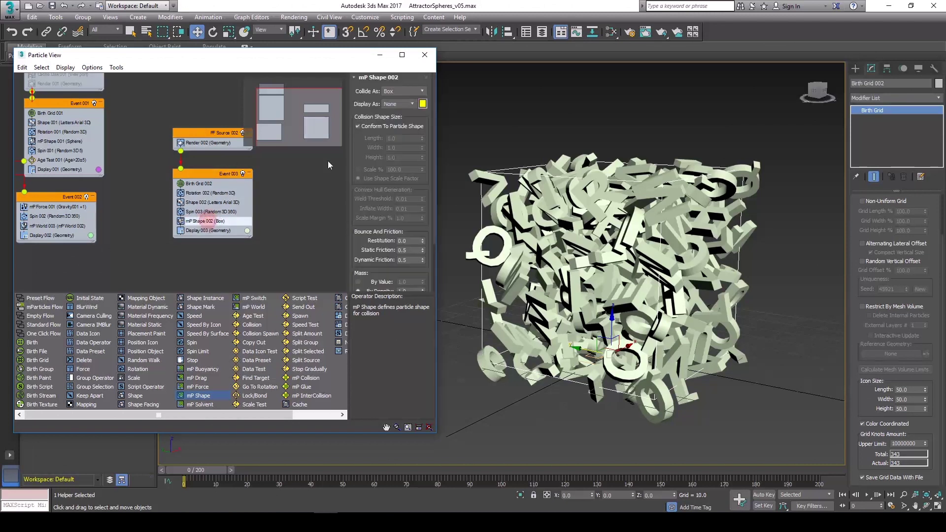
pyautogui.click(406, 91)
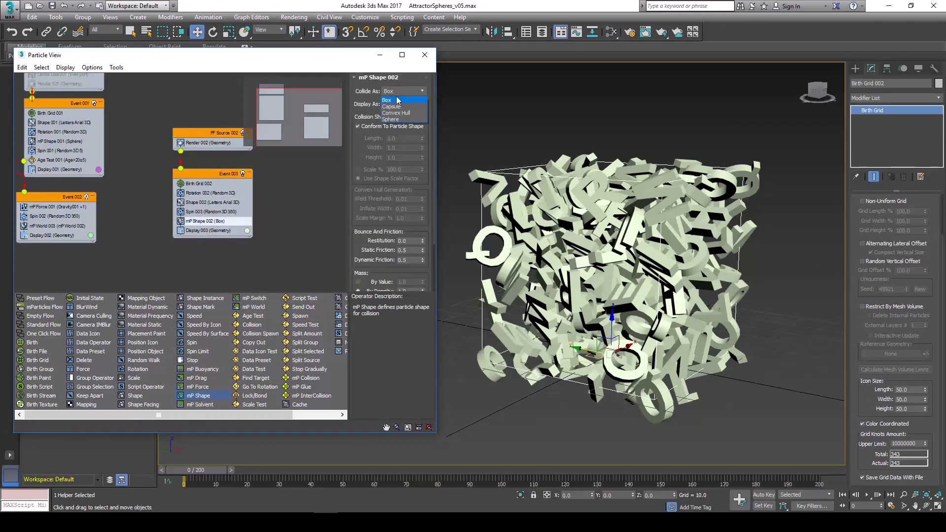
pyautogui.click(391, 119)
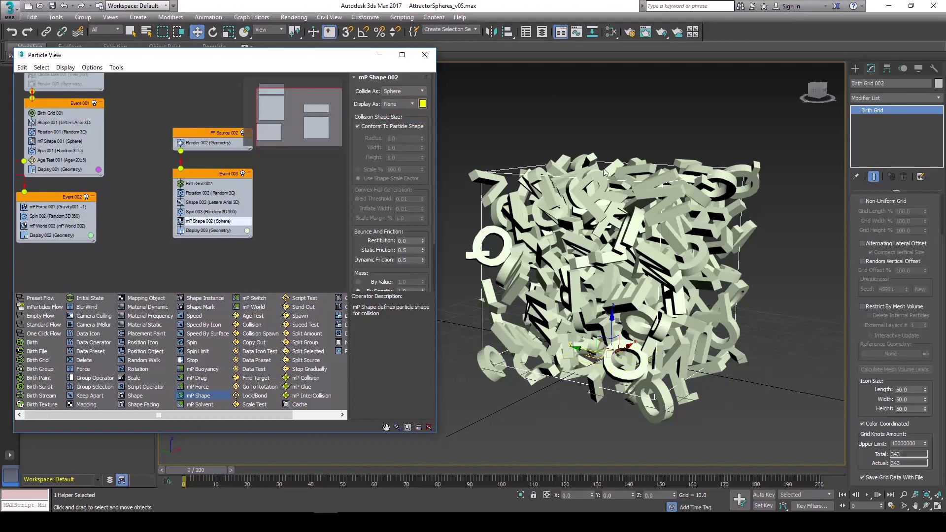
# Step: Switch the display type of Display 003 to Ticks and examine the particle positions inside the grid
pyautogui.scroll(6, 571, 172)
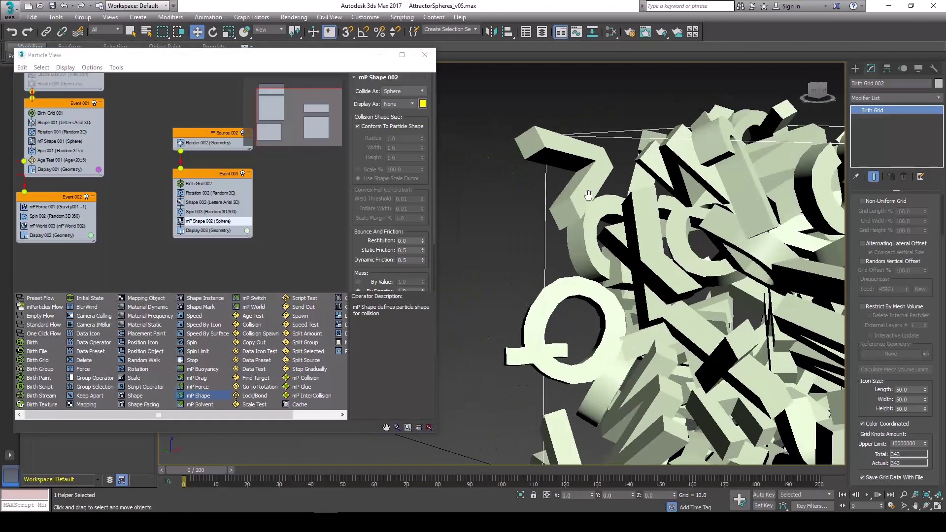
pyautogui.click(240, 205)
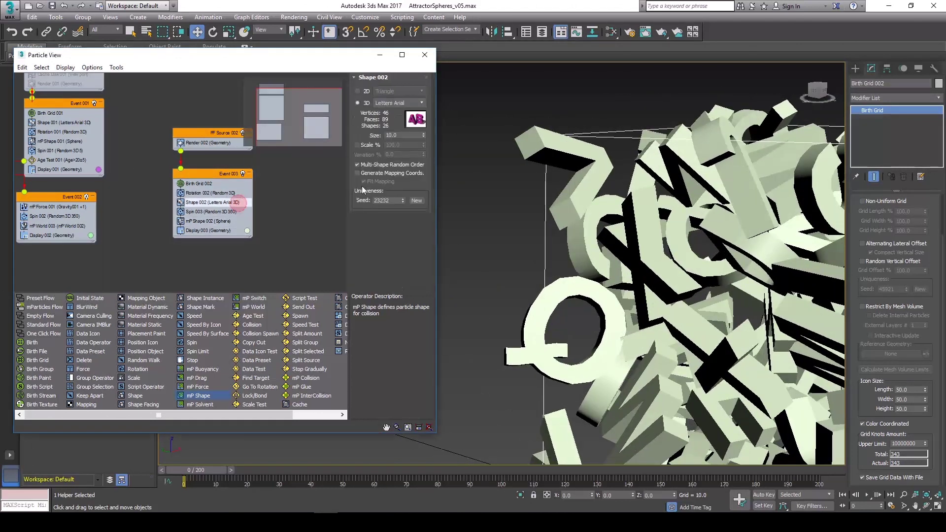
pyautogui.click(211, 230)
pyautogui.click(404, 92)
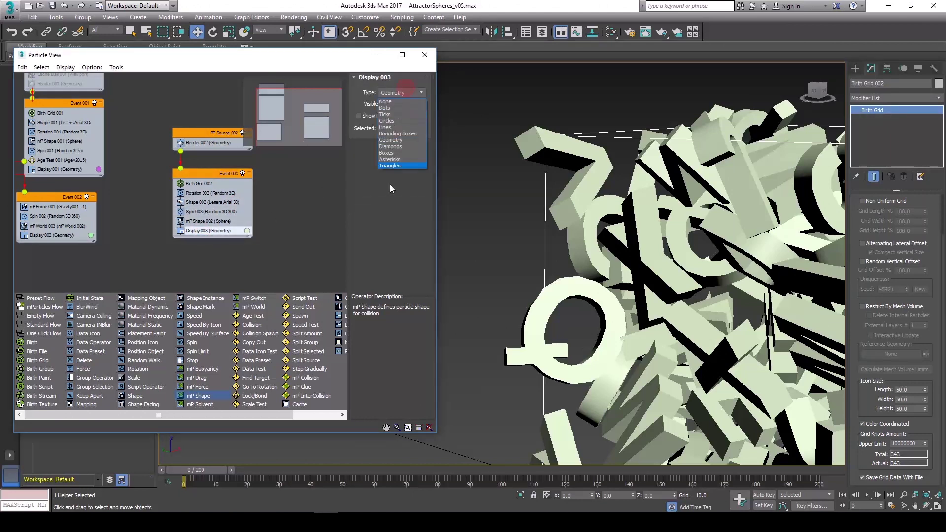
pyautogui.click(385, 114)
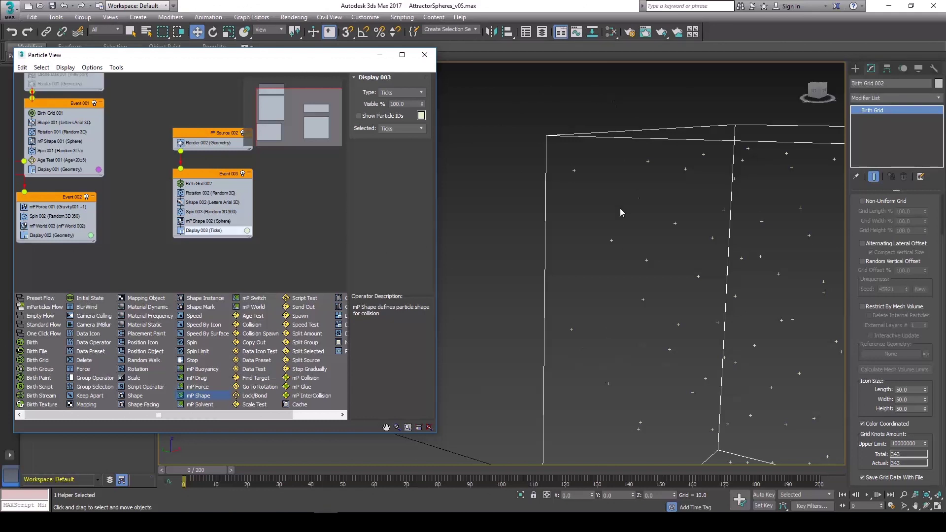
pyautogui.scroll(-15, 592, 187)
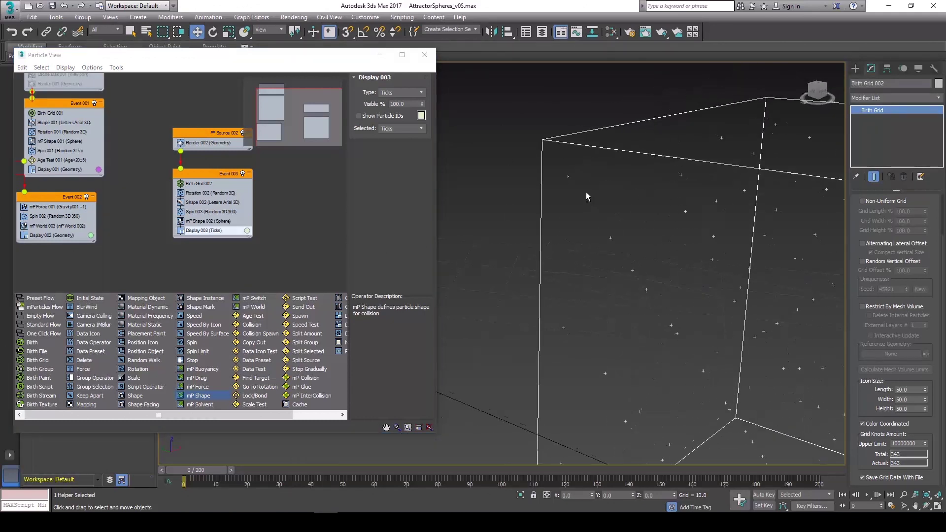
pyautogui.scroll(8, 595, 183)
pyautogui.moveTo(527, 173); pyautogui.dragTo(545, 183, button='middle')
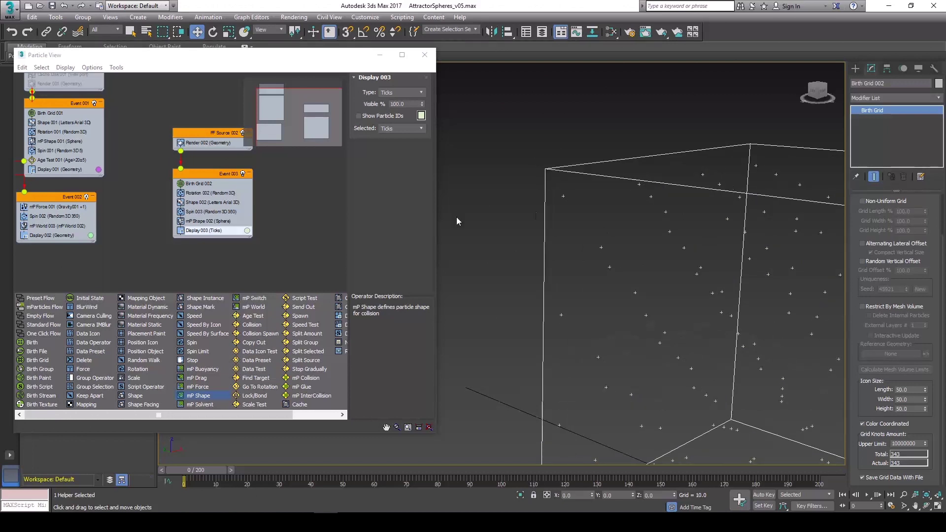
# Step: Restore the display type of Display 003 to Geometry and select the Shape 002 operator
pyautogui.click(409, 92)
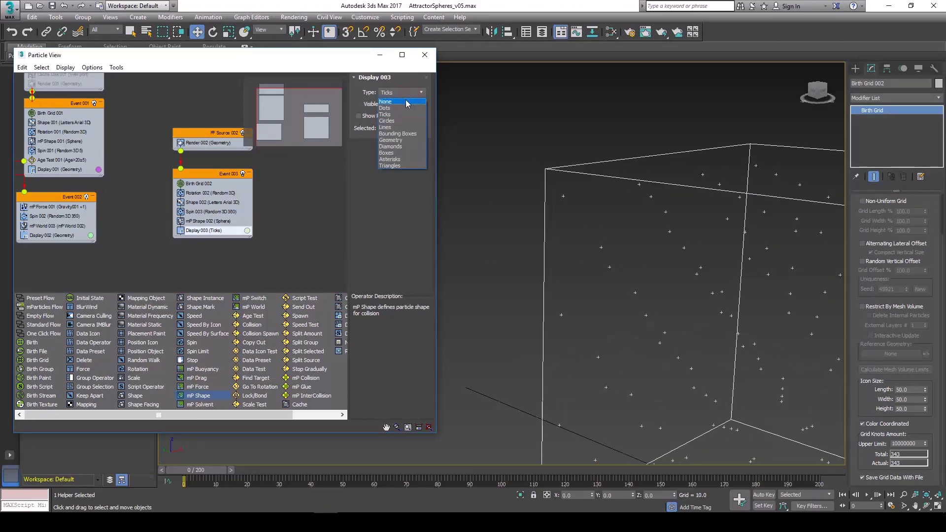
pyautogui.click(396, 140)
pyautogui.click(211, 202)
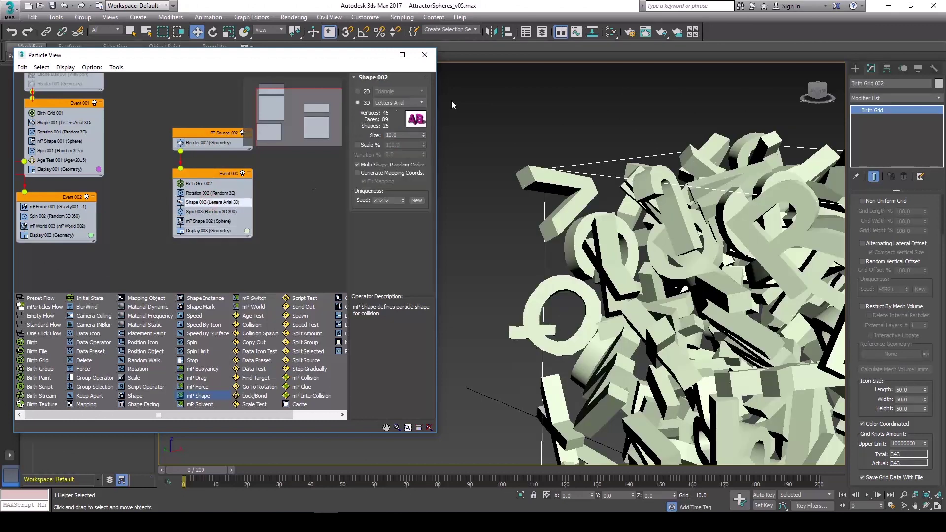
# Step: Review the collision shape options of mP Shape 002 against the letters and keep Sphere
pyautogui.click(213, 220)
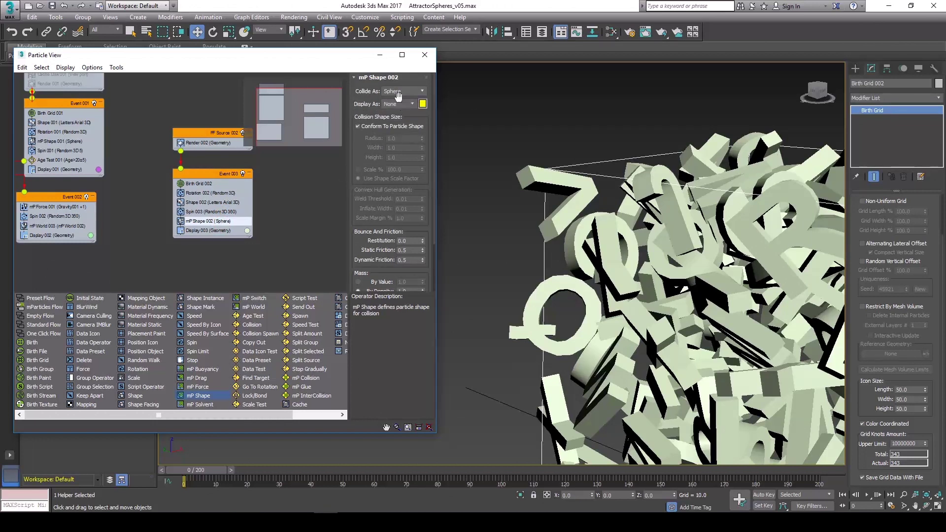
pyautogui.click(402, 91)
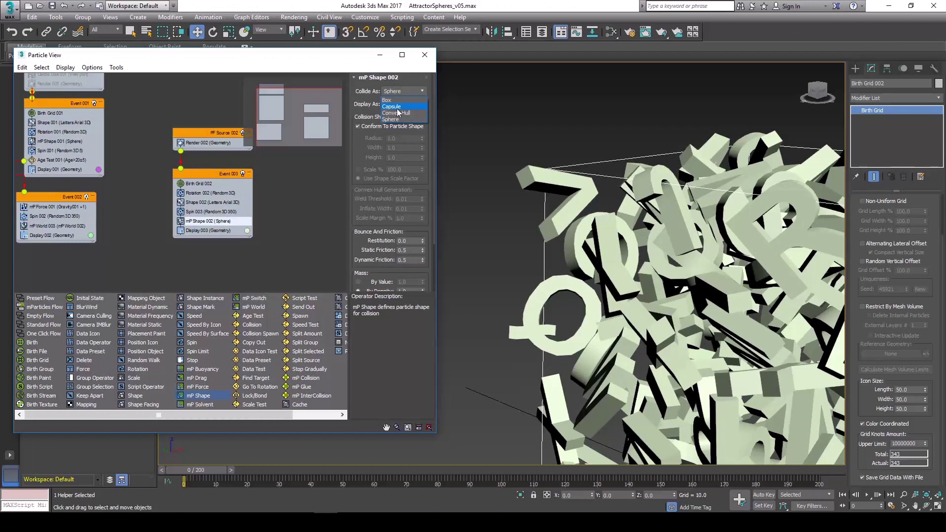
pyautogui.scroll(2, 582, 171)
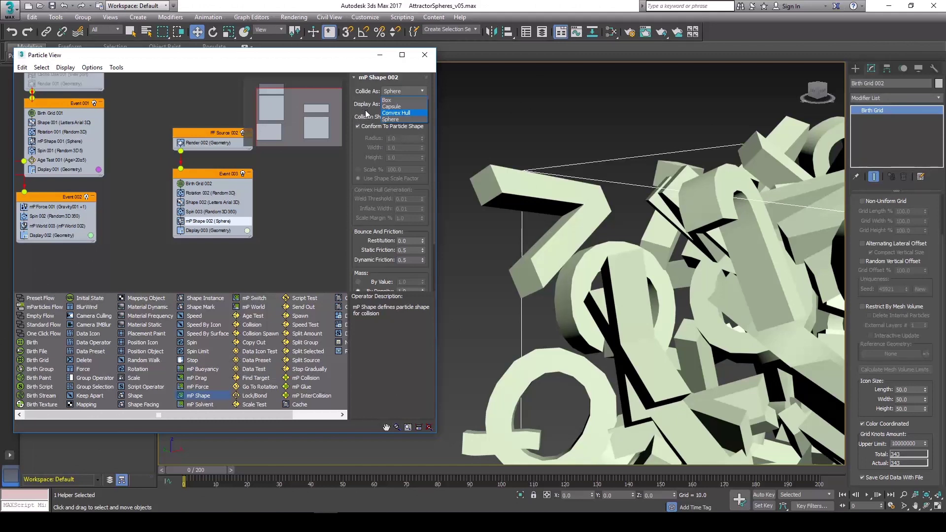
pyautogui.click(389, 120)
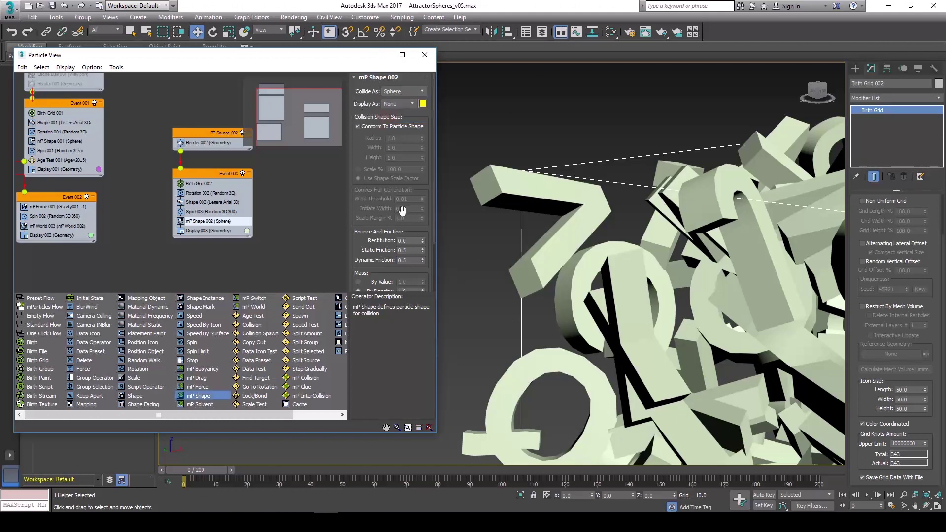
pyautogui.scroll(-5, 756, 335)
pyautogui.moveTo(729, 288); pyautogui.dragTo(551, 166, button='middle')
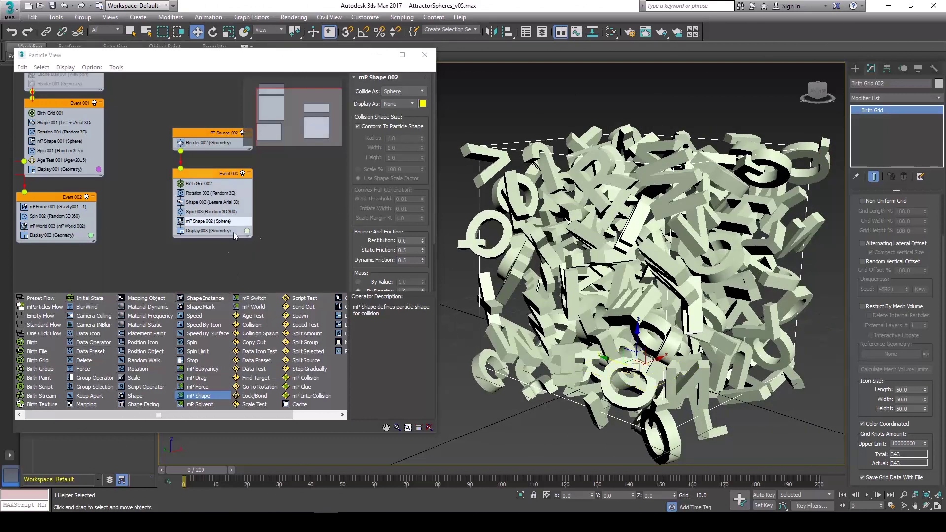
# Step: Insert an Age Test between mP Shape 002 and Display 003, set its test value to 20, and go to frame 20
pyautogui.moveTo(229, 244); pyautogui.dragTo(271, 222, button='middle')
pyautogui.moveTo(189, 472)
pyautogui.mouseDown()
pyautogui.moveTo(808, 481)
pyautogui.moveTo(186, 481)
pyautogui.mouseUp()
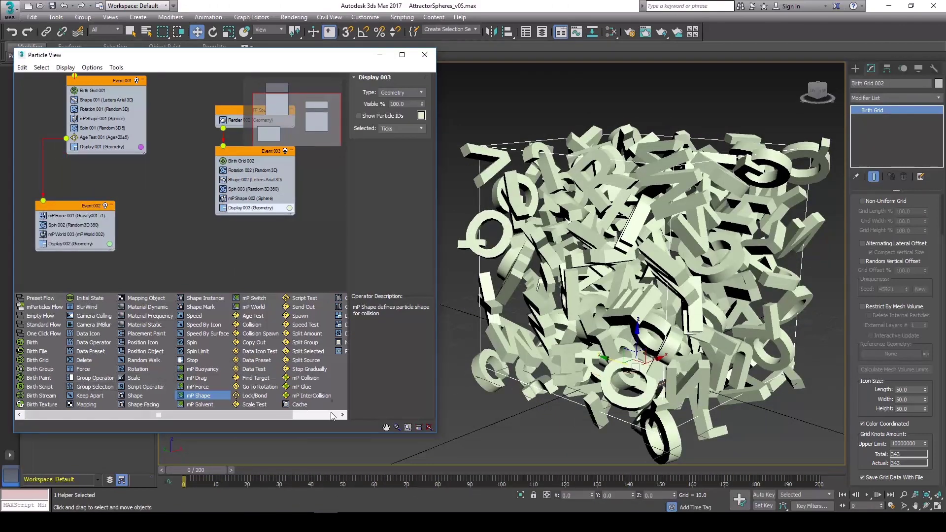
pyautogui.moveTo(252, 316); pyautogui.dragTo(251, 202)
pyautogui.click(256, 207)
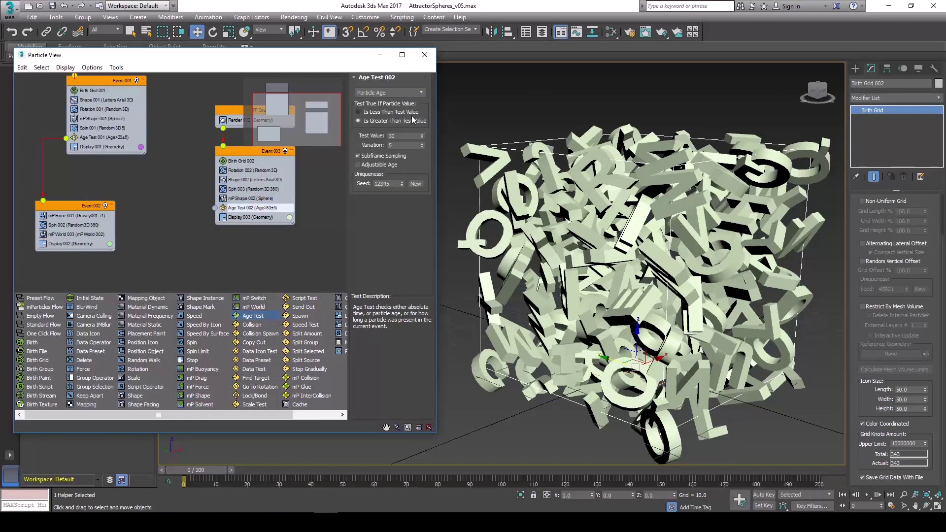
pyautogui.moveTo(403, 136); pyautogui.dragTo(356, 137)
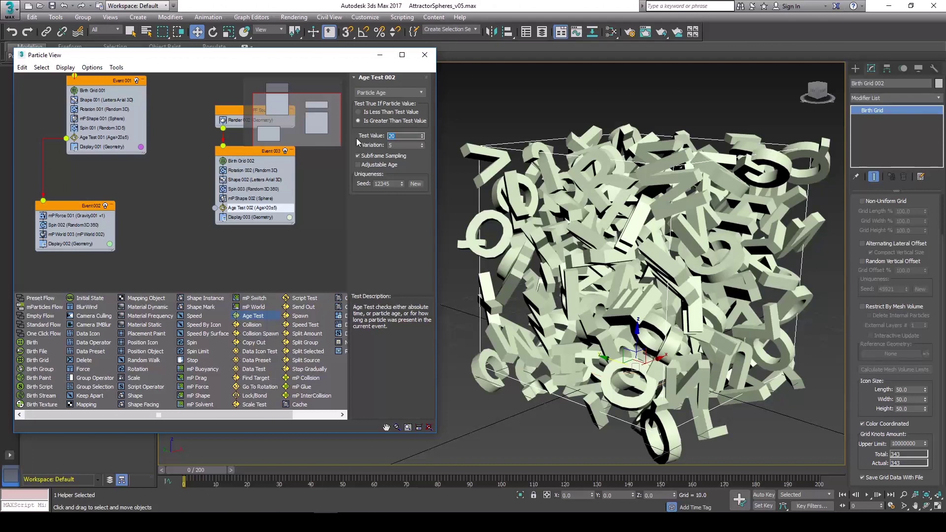
pyautogui.click(364, 145)
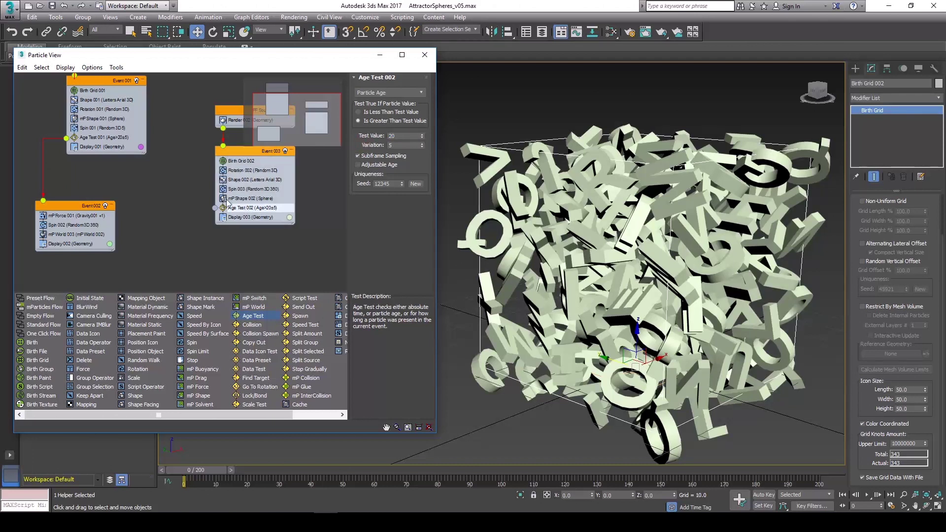
pyautogui.moveTo(206, 472); pyautogui.dragTo(264, 474)
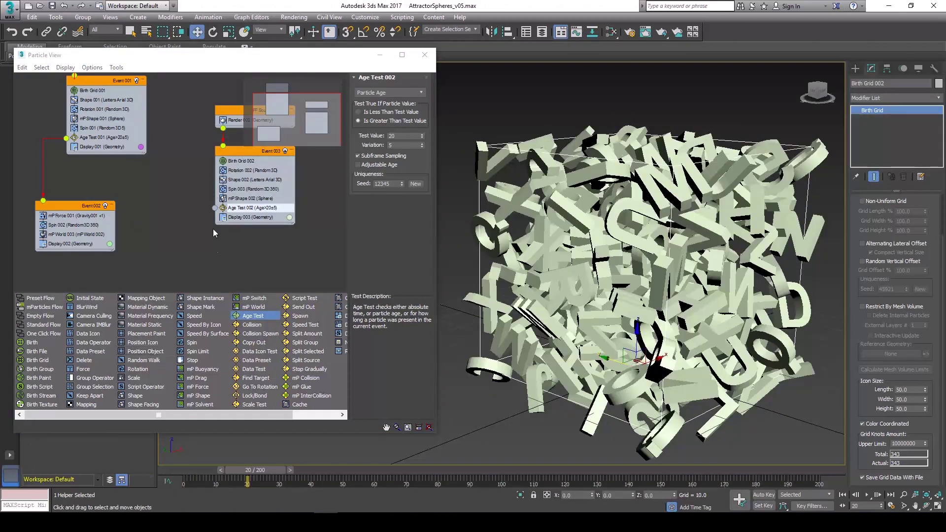
# Step: Create a new event from an mP Force operator below Event 003, wire Age Test 002 to it, and select the operator
pyautogui.moveTo(213, 228); pyautogui.dragTo(217, 196, button='middle')
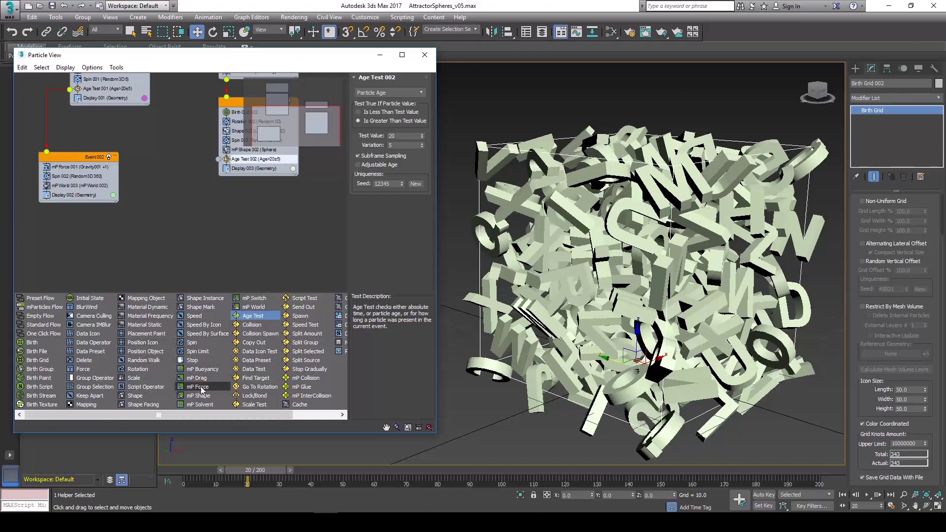
pyautogui.moveTo(201, 388); pyautogui.dragTo(216, 220)
pyautogui.moveTo(211, 214); pyautogui.dragTo(223, 167)
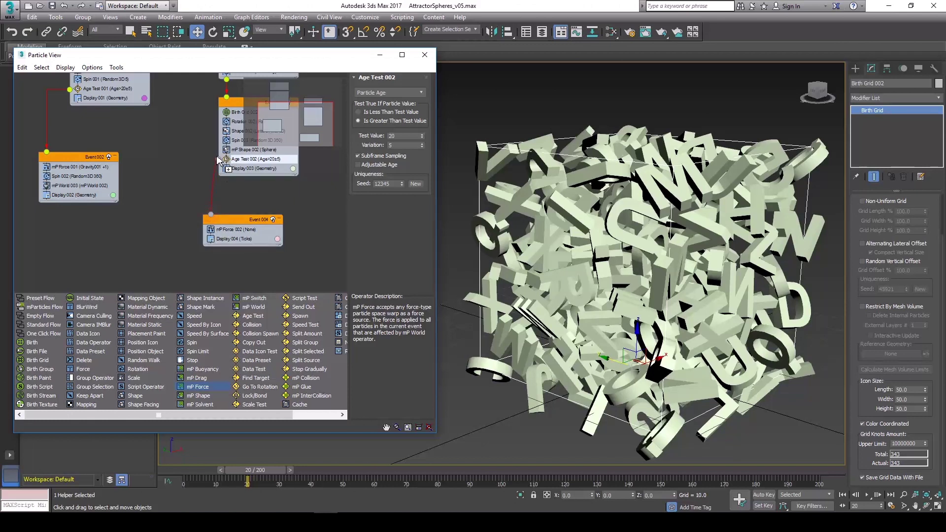
pyautogui.click(247, 230)
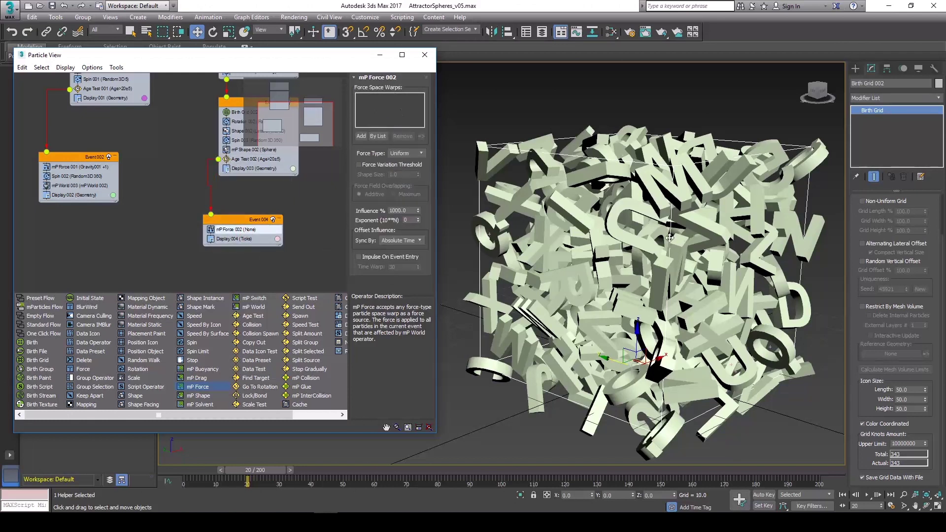
# Step: Create a Gravity space warp beside the letter block with an icon size of about 102
pyautogui.scroll(-4, 669, 238)
pyautogui.moveTo(735, 321); pyautogui.dragTo(678, 278, button='middle')
pyautogui.click(855, 68)
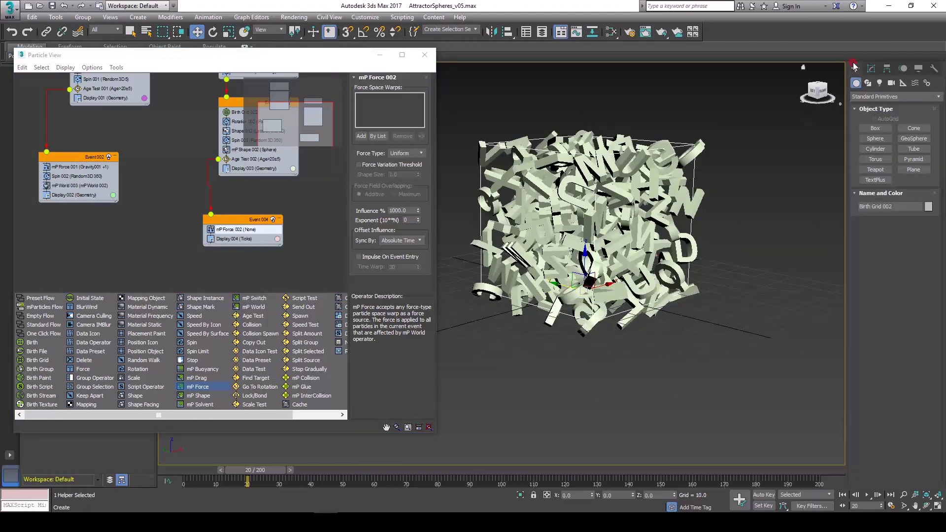
pyautogui.click(915, 84)
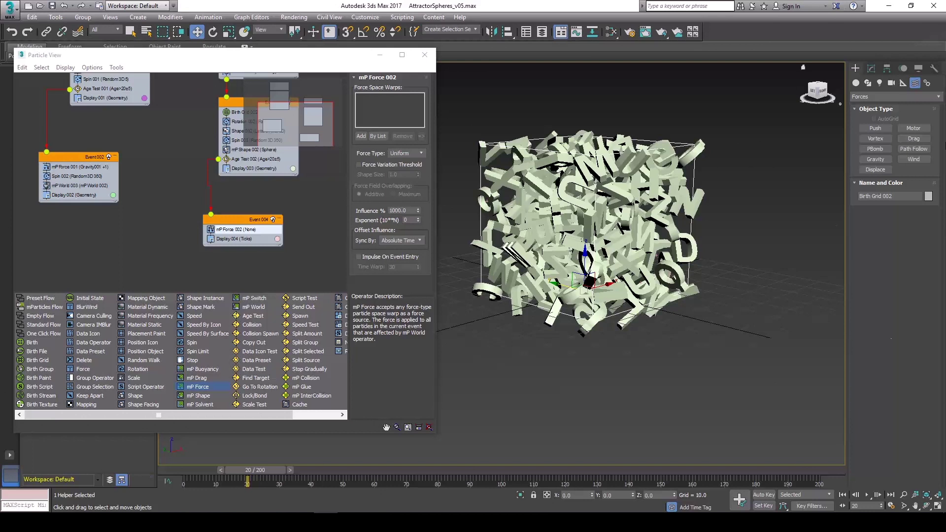
pyautogui.click(876, 160)
pyautogui.keyDown('alt'); pyautogui.moveTo(587, 242); pyautogui.dragTo(683, 284, button='middle'); pyautogui.keyUp('alt')
pyautogui.scroll(-5, 591, 256)
pyautogui.moveTo(652, 266); pyautogui.dragTo(675, 217)
pyautogui.keyDown('alt'); pyautogui.moveTo(675, 217); pyautogui.dragTo(752, 263, button='middle'); pyautogui.keyUp('alt')
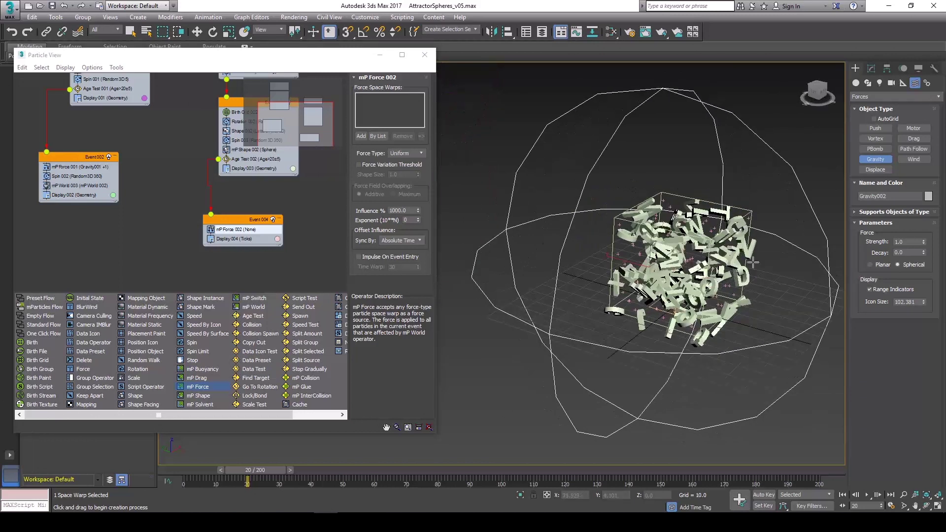
# Step: Try the Planar force type on the new gravity warp, then return it to Spherical
pyautogui.click(870, 264)
pyautogui.moveTo(706, 335)
pyautogui.keyDown('alt'); pyautogui.mouseDown(button='middle')
pyautogui.moveTo(715, 303)
pyautogui.moveTo(696, 360)
pyautogui.moveTo(713, 322)
pyautogui.mouseUp(button='middle'); pyautogui.keyUp('alt')
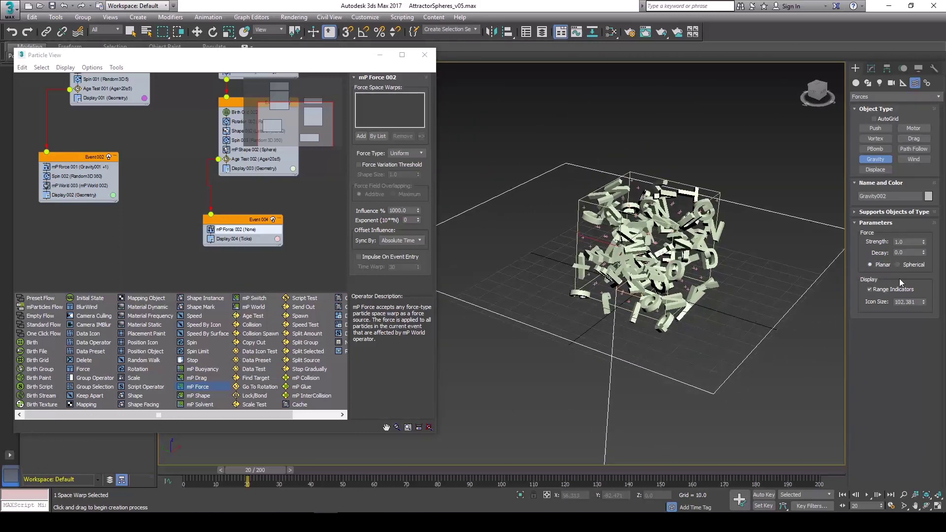
pyautogui.click(902, 266)
pyautogui.keyDown('alt'); pyautogui.moveTo(606, 291); pyautogui.dragTo(653, 319, button='middle'); pyautogui.keyUp('alt')
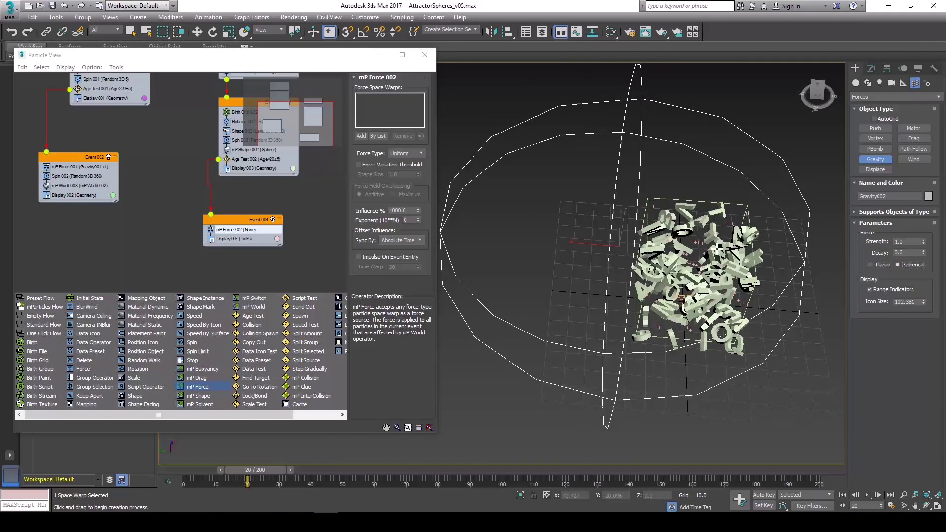
# Step: Align the gravity warp to the Birth Grid 002 icon in X, Y and Z position, pivot point to pivot point
pyautogui.hotkey('alt', 'a')
pyautogui.click(659, 203)
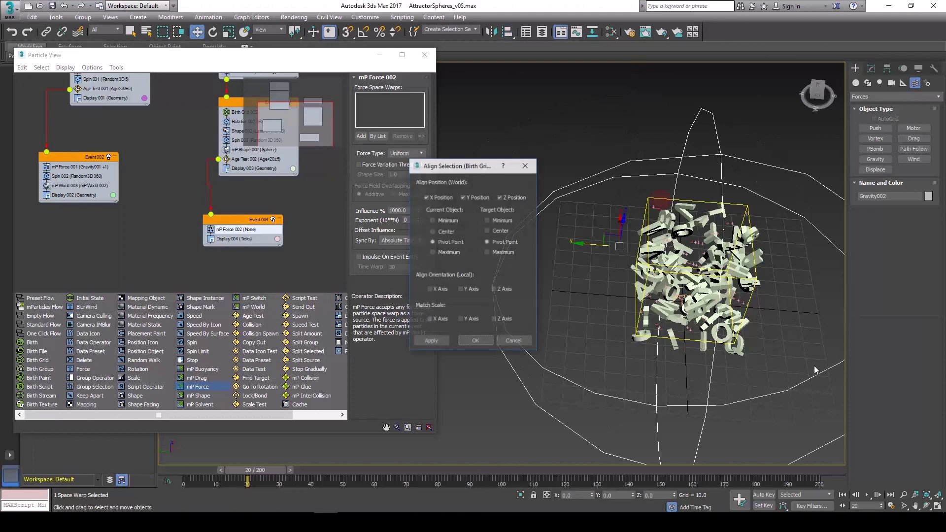
pyautogui.click(476, 341)
pyautogui.keyDown('alt'); pyautogui.moveTo(675, 327); pyautogui.dragTo(722, 283, button='middle'); pyautogui.keyUp('alt')
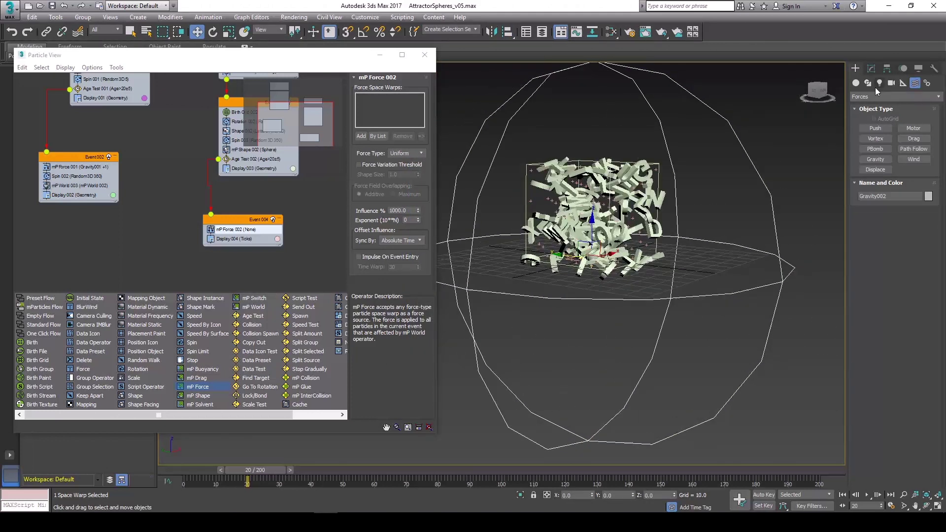
# Step: Examine the parameters of Gravity002 and Birth Grid 002, and clear the selection
pyautogui.click(871, 68)
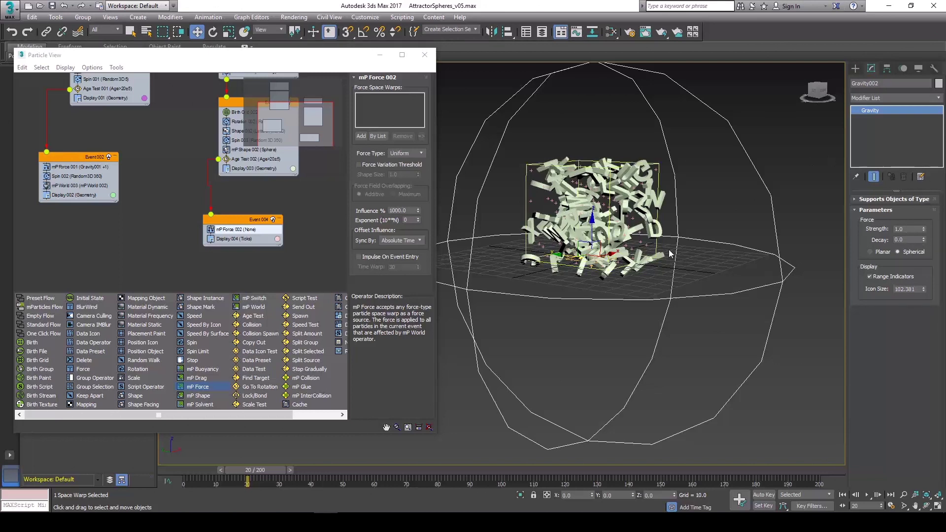
pyautogui.moveTo(669, 249); pyautogui.dragTo(706, 270, button='middle')
pyautogui.click(674, 170)
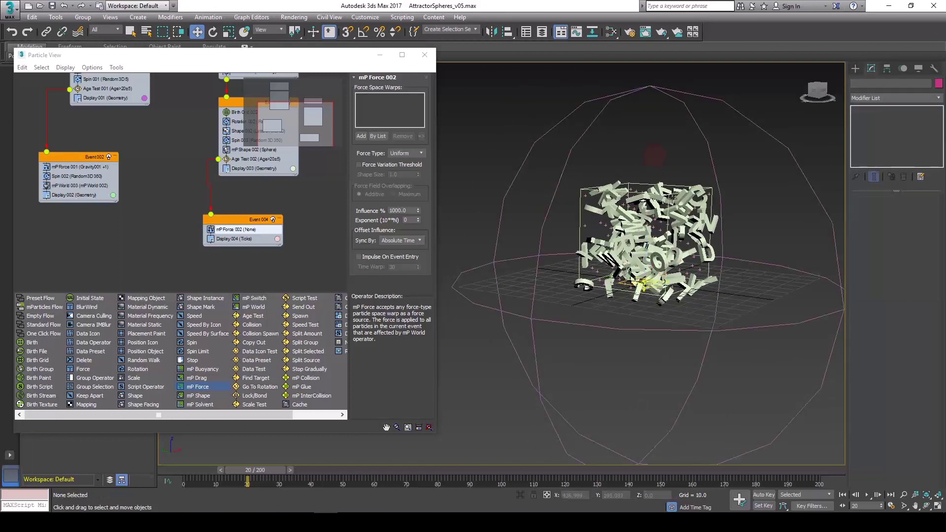
pyautogui.click(637, 183)
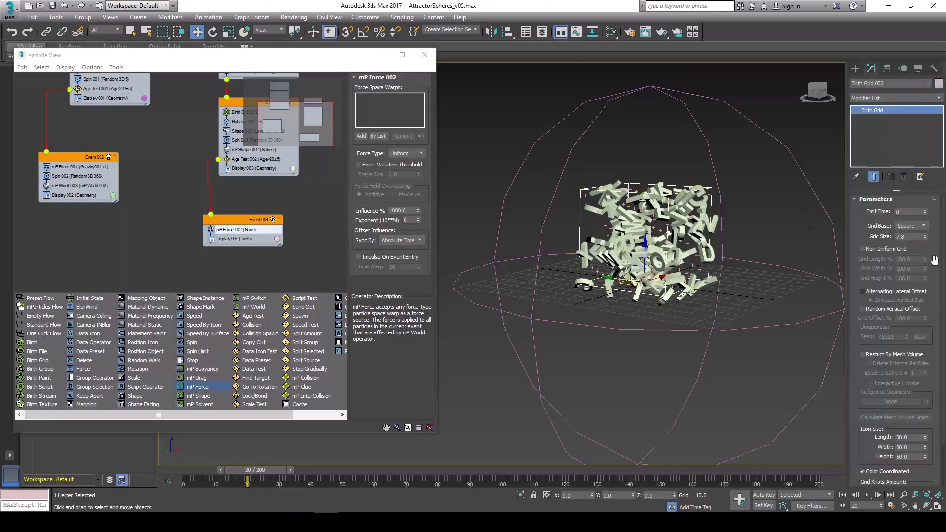
pyautogui.moveTo(866, 240); pyautogui.dragTo(858, 172)
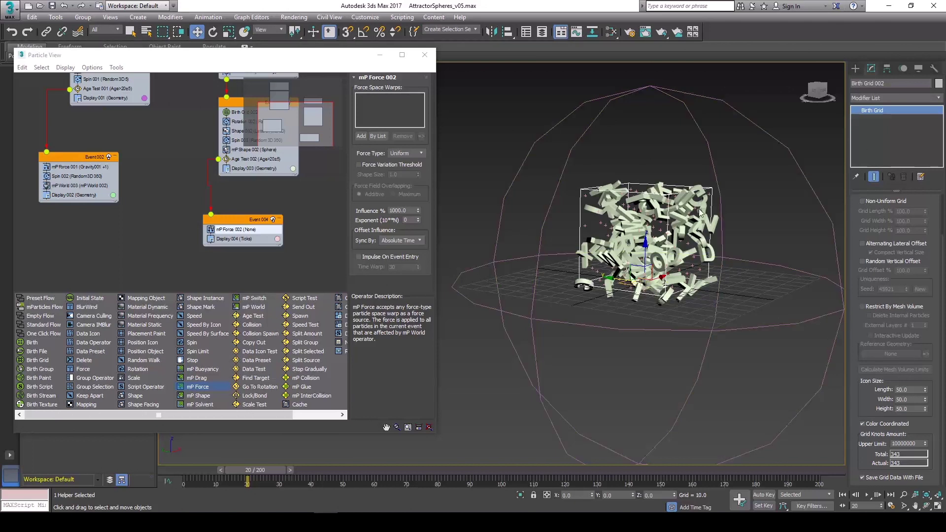
pyautogui.click(575, 332)
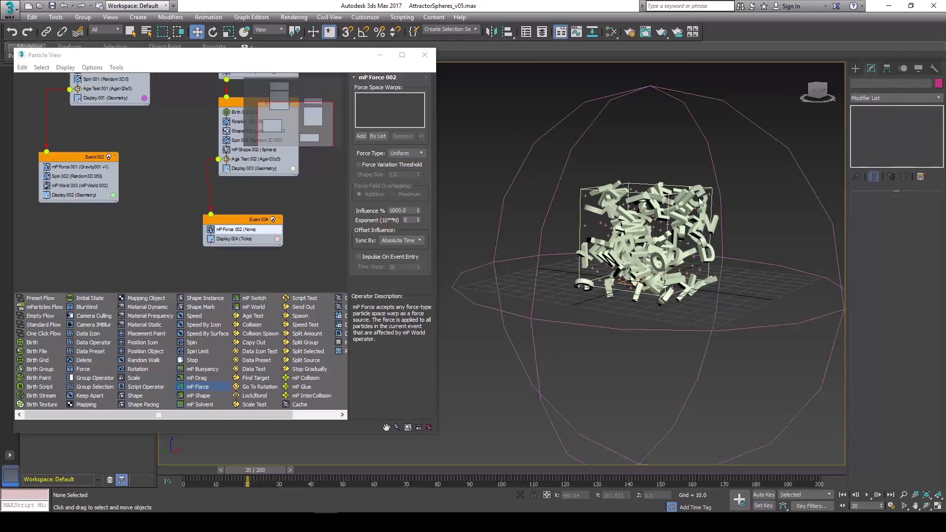
# Step: Select mP World 002 by name, turn off its Ground Collision Plane, and return the animation to frame 0
pyautogui.press('h')
pyautogui.doubleClick(46, 114)
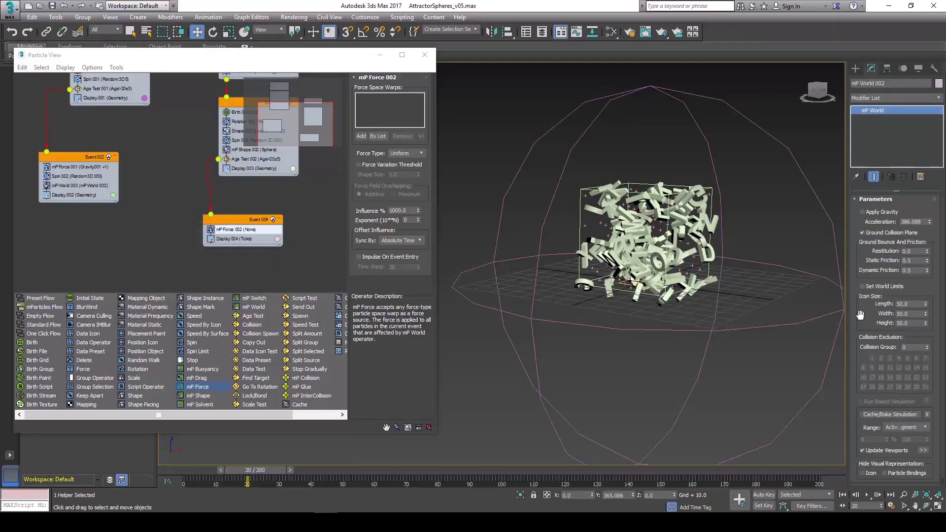
pyautogui.moveTo(860, 318); pyautogui.dragTo(868, 275)
pyautogui.click(882, 234)
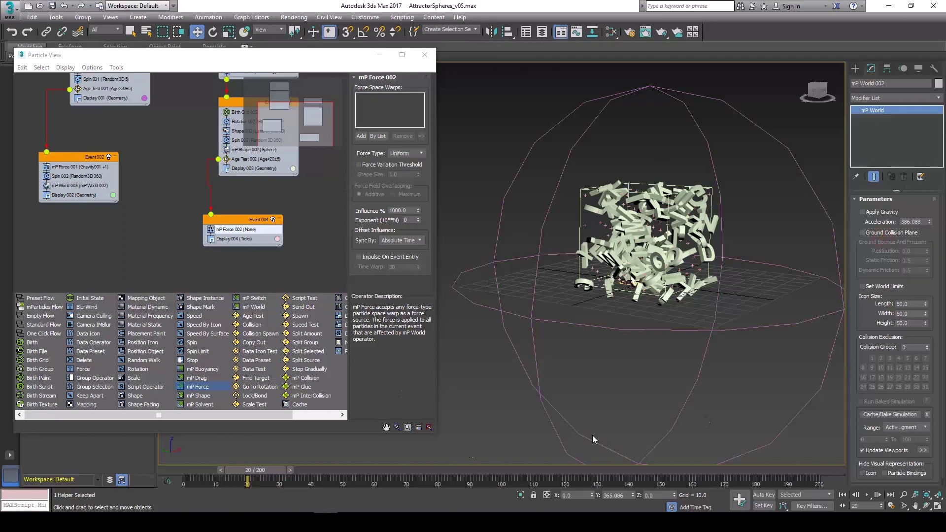
pyautogui.keyDown('alt'); pyautogui.moveTo(665, 290); pyautogui.dragTo(737, 362, button='middle'); pyautogui.keyUp('alt')
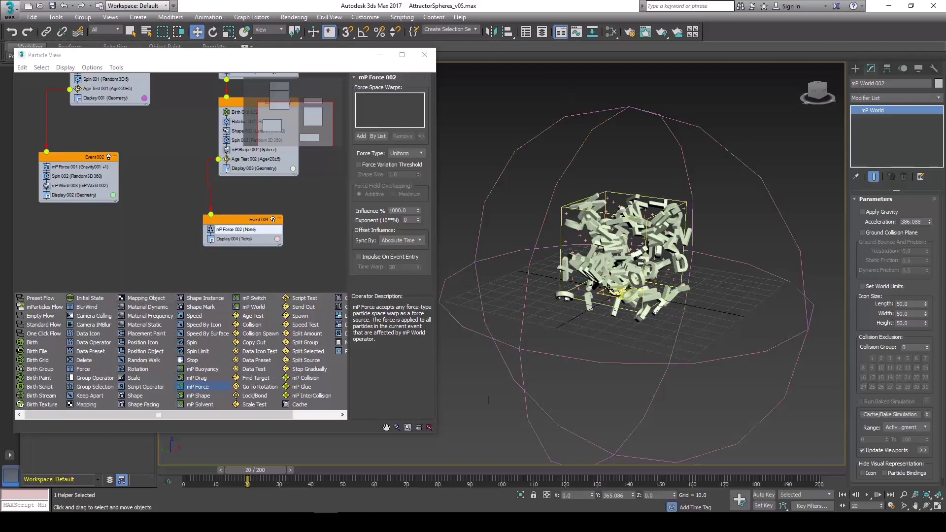
pyautogui.moveTo(237, 471); pyautogui.dragTo(6, 354)
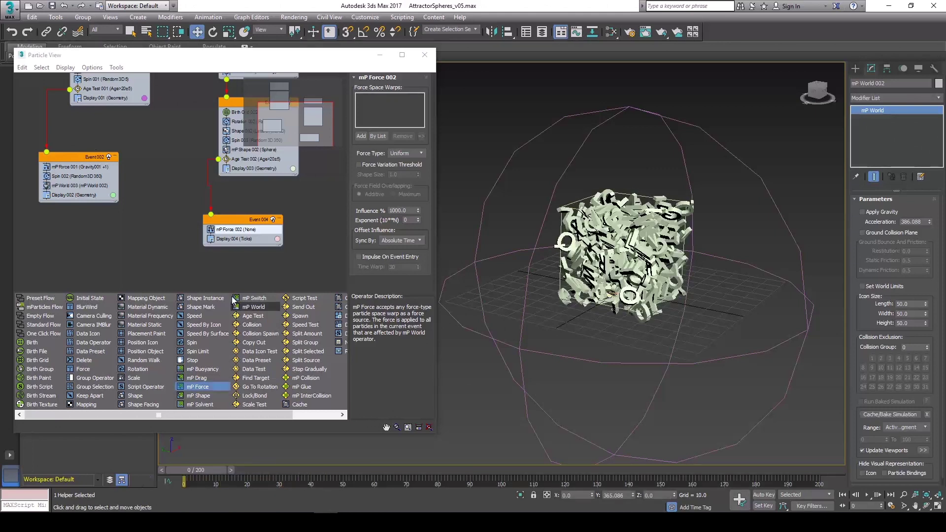
# Step: Set the display type of Display 004 in Event 004 to Geometry
pyautogui.moveTo(274, 238); pyautogui.dragTo(291, 213, button='middle')
pyautogui.click(249, 213)
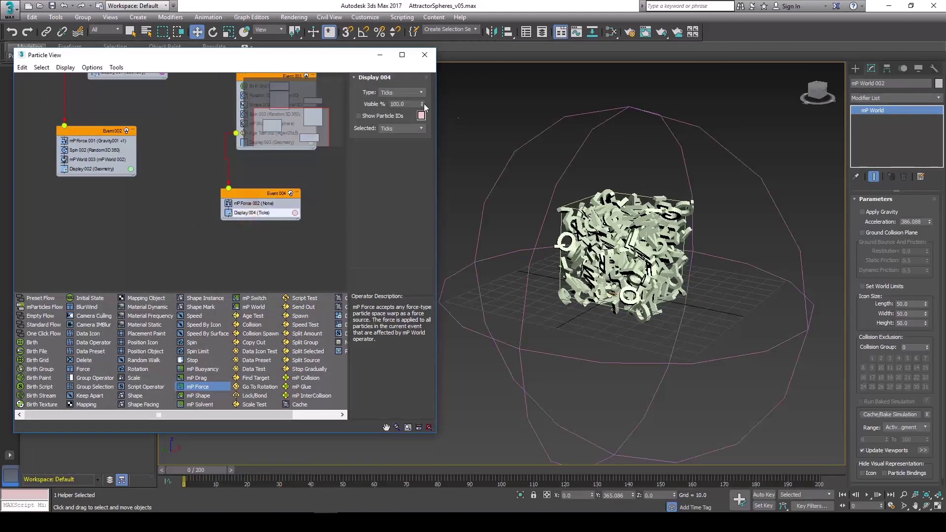
pyautogui.click(407, 92)
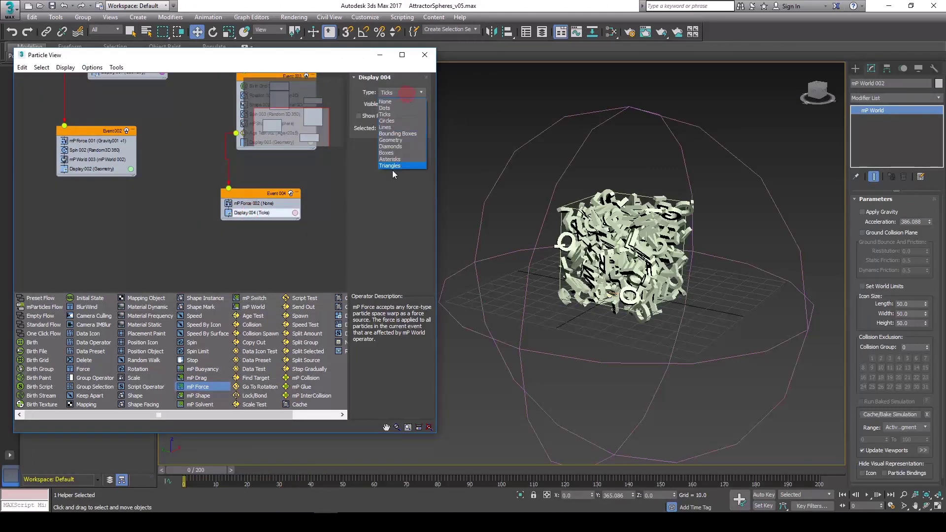
pyautogui.click(401, 140)
pyautogui.scroll(5, 656, 306)
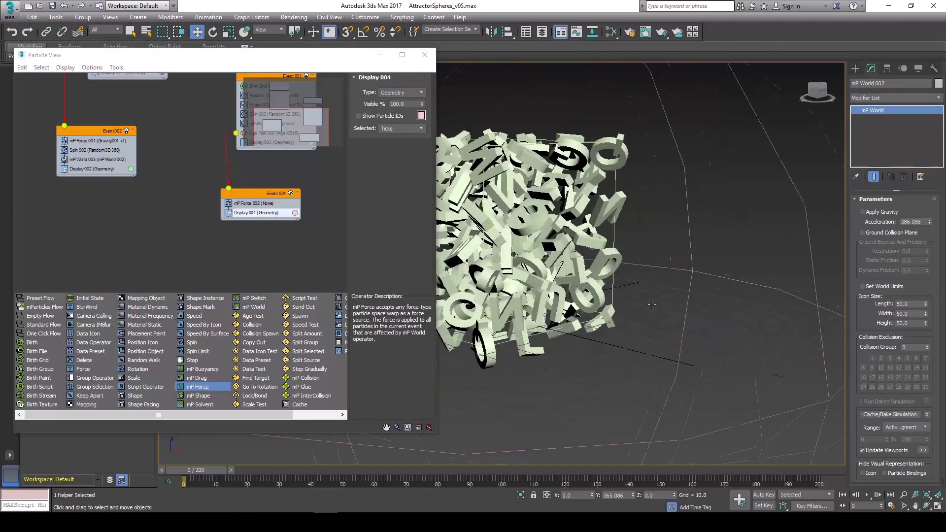
pyautogui.scroll(-1, 656, 307)
# Step: Add Gravity002 by name as the force space warp of mP Force 002 in Event 004
pyautogui.click(254, 203)
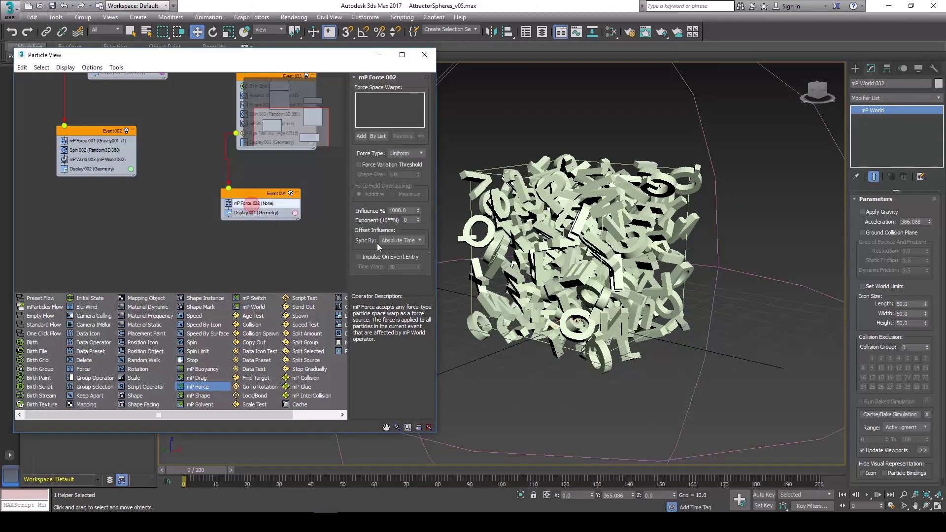
pyautogui.click(361, 136)
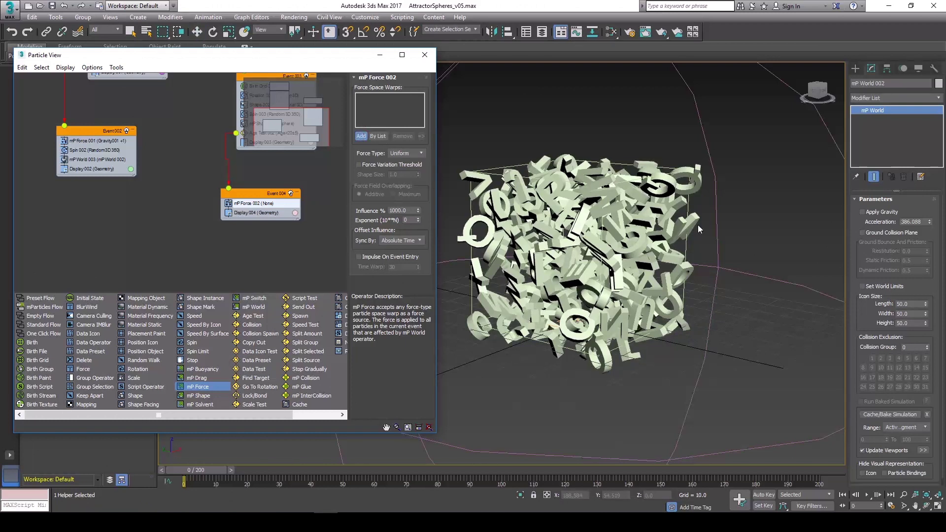
pyautogui.press('h')
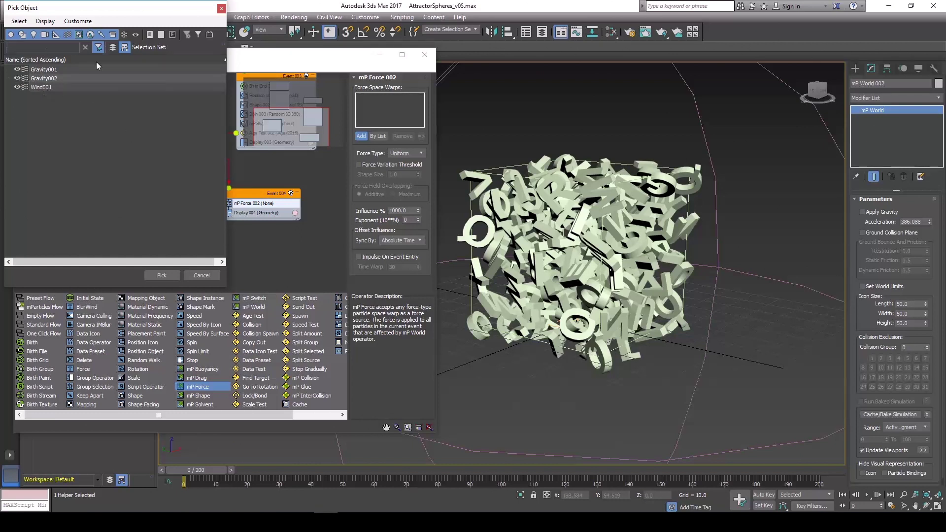
pyautogui.moveTo(90, 6); pyautogui.dragTo(182, 8)
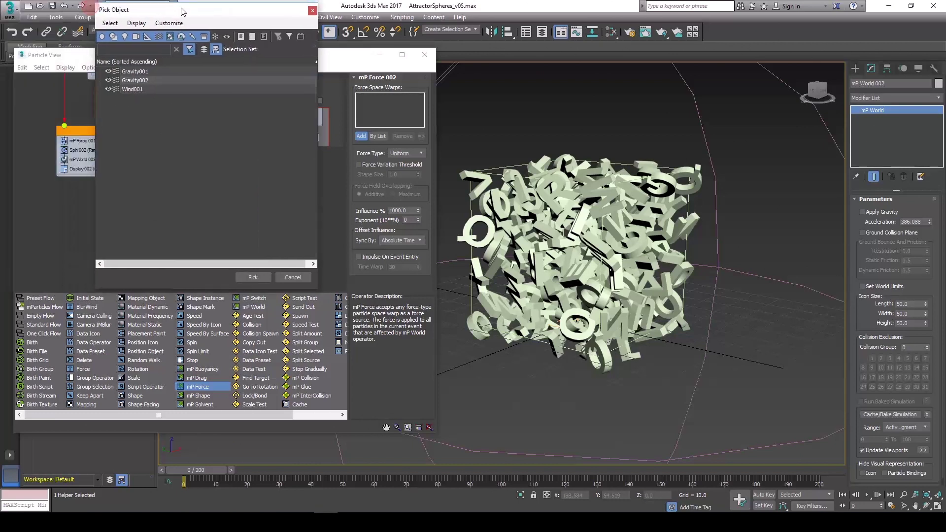
pyautogui.doubleClick(135, 81)
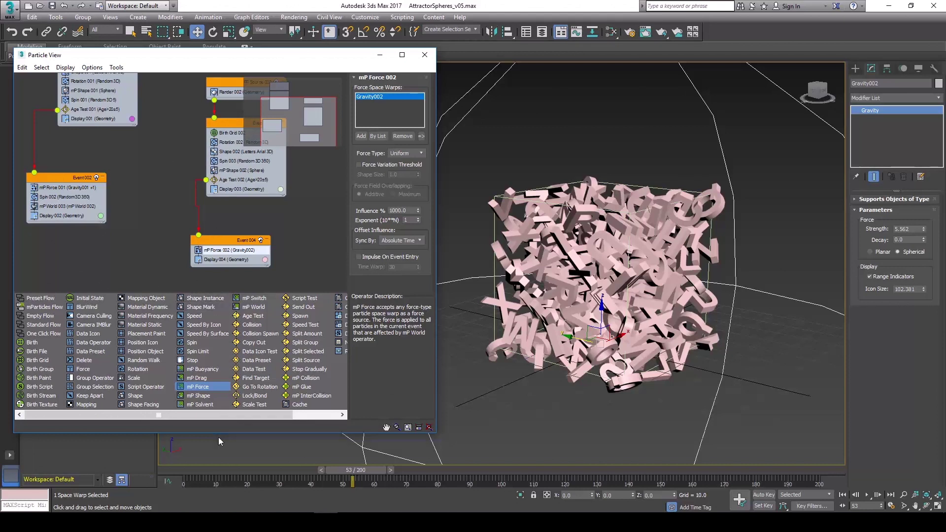
# Step: Add an mP World operator below mP Force 002 in Event 004 and assign mP World 002 as its driver
pyautogui.click(202, 416)
pyautogui.click(159, 415)
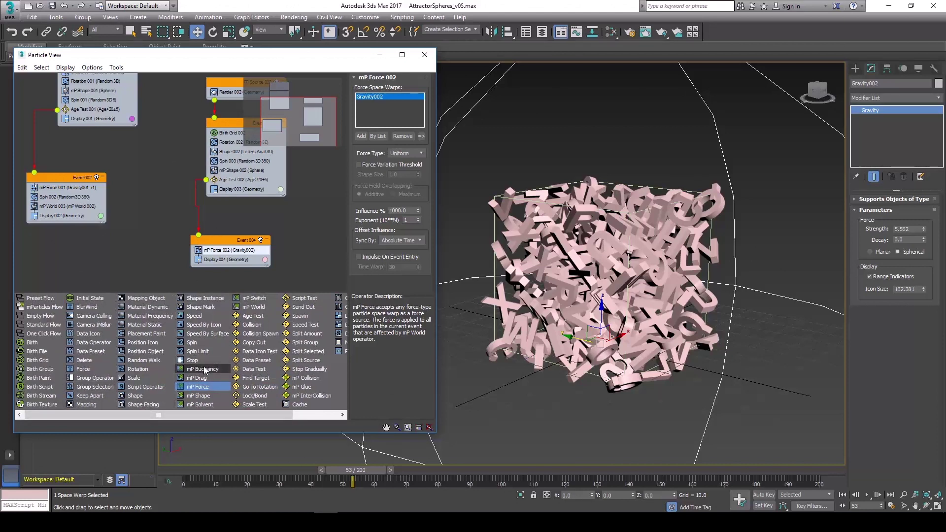
pyautogui.moveTo(254, 307); pyautogui.dragTo(209, 254)
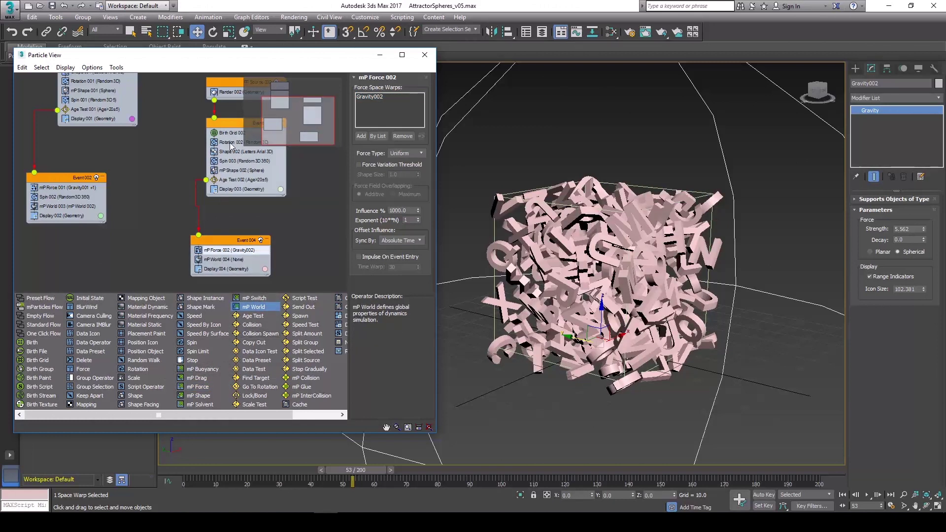
pyautogui.click(219, 260)
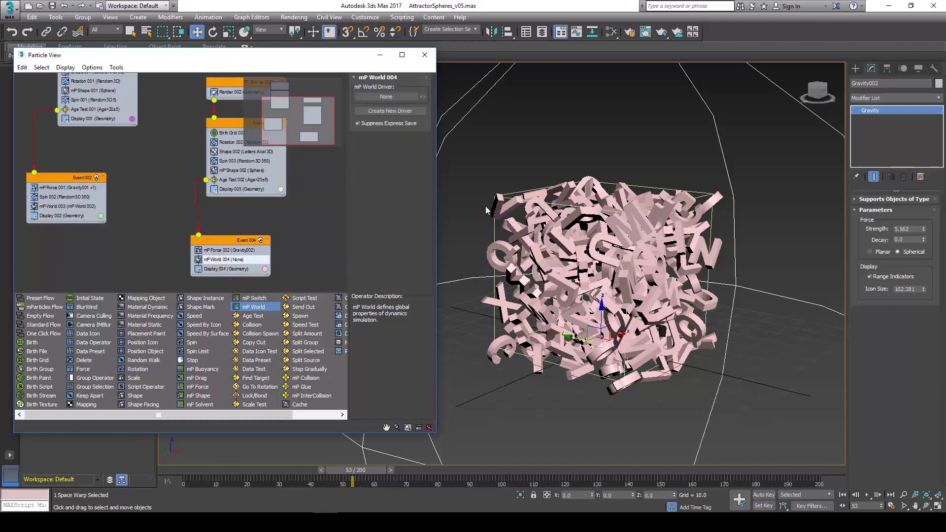
pyautogui.click(384, 96)
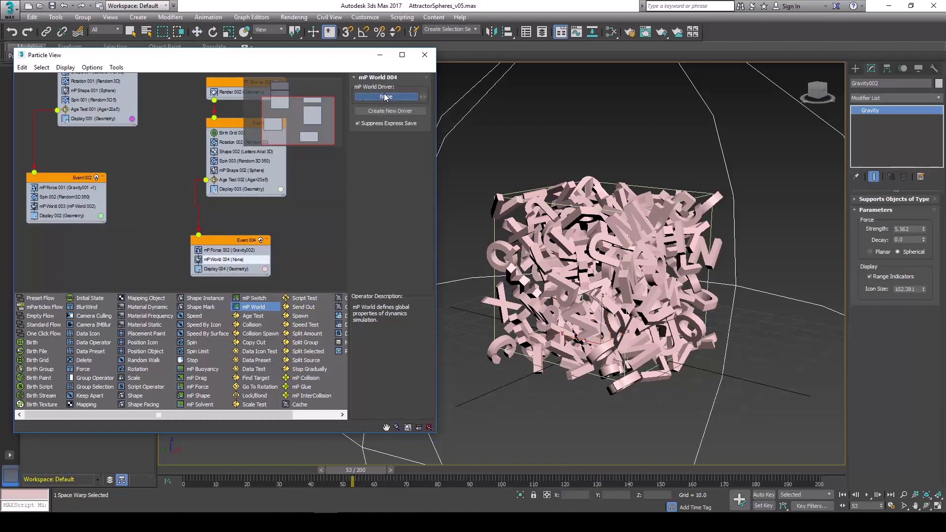
pyautogui.press('t')
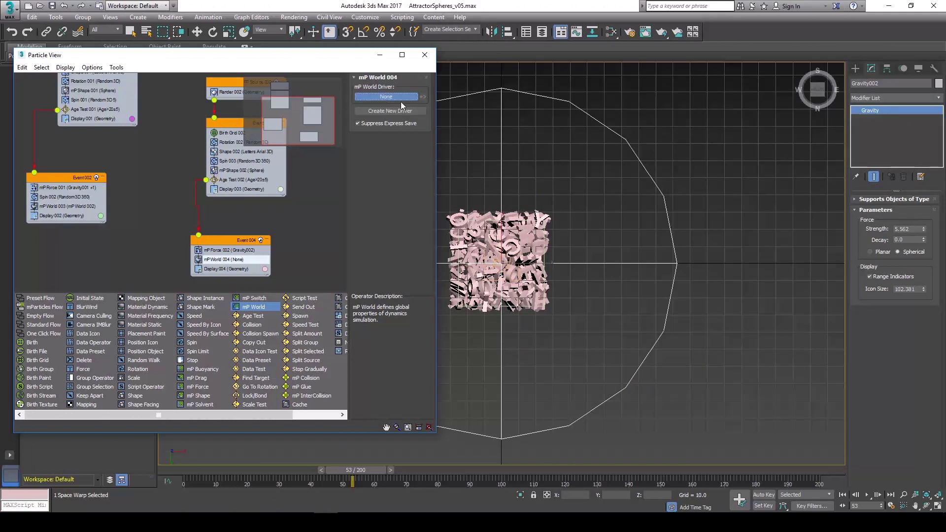
pyautogui.press('h')
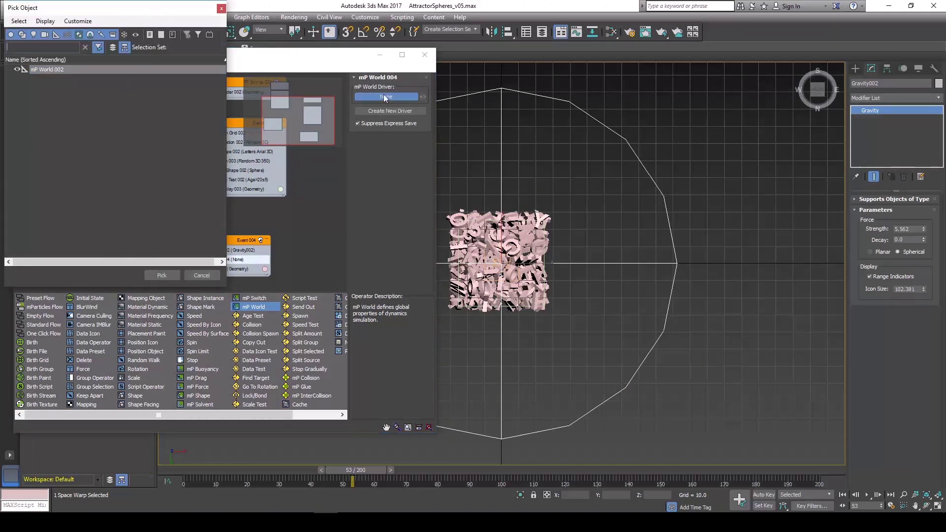
pyautogui.doubleClick(51, 68)
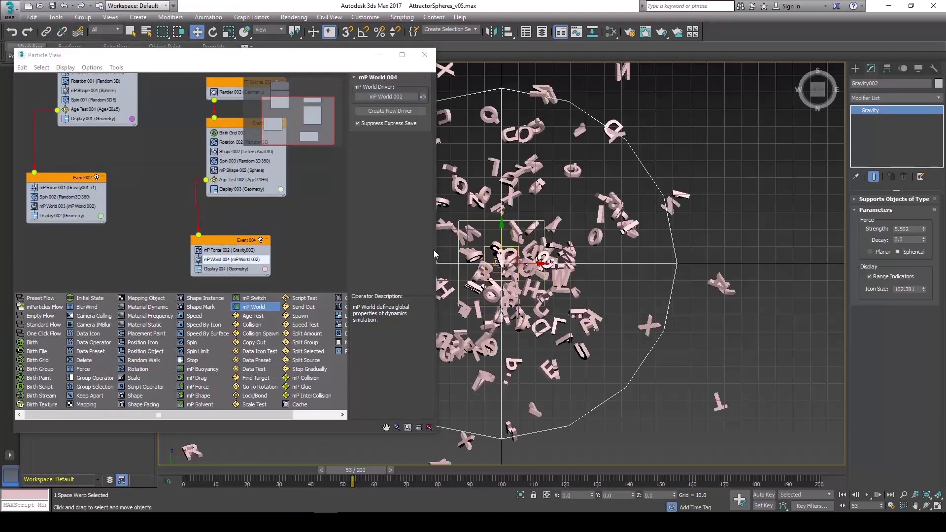
# Step: Scrub the animation from the start to near the last frame in the perspective view to check the letters' attraction
pyautogui.scroll(3, 520, 281)
pyautogui.press('p')
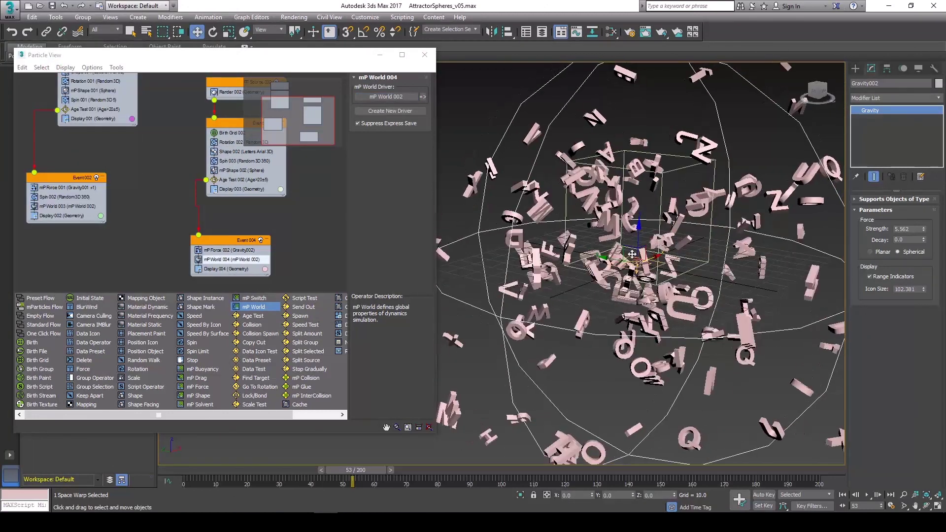
pyautogui.moveTo(704, 259); pyautogui.dragTo(672, 283, button='middle')
pyautogui.click(197, 471)
pyautogui.moveTo(192, 475); pyautogui.dragTo(794, 483)
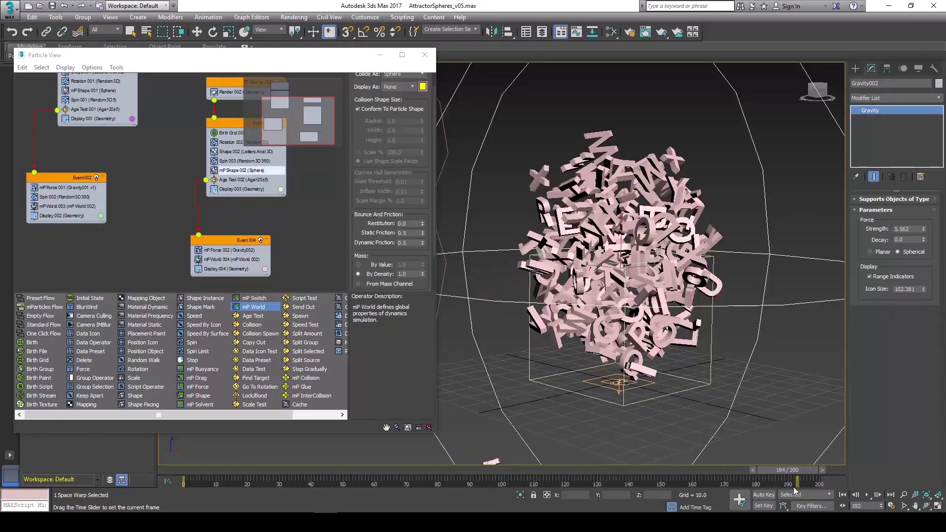
pyautogui.moveTo(794, 489); pyautogui.dragTo(810, 482)
pyautogui.press('w')
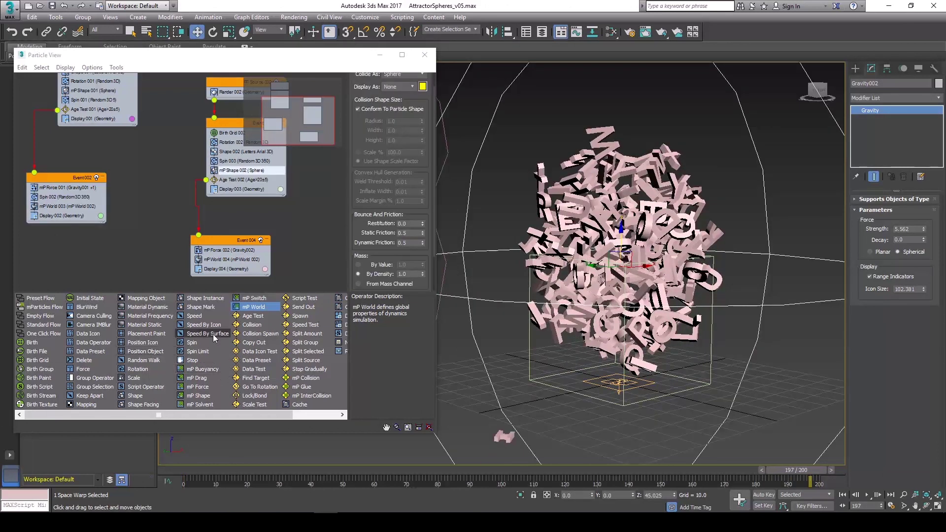
# Step: Insert a Spin operator between mP Force 002 and mP World 004 in Event 004, preview the animation and return to frame 0
pyautogui.moveTo(192, 342); pyautogui.dragTo(213, 257)
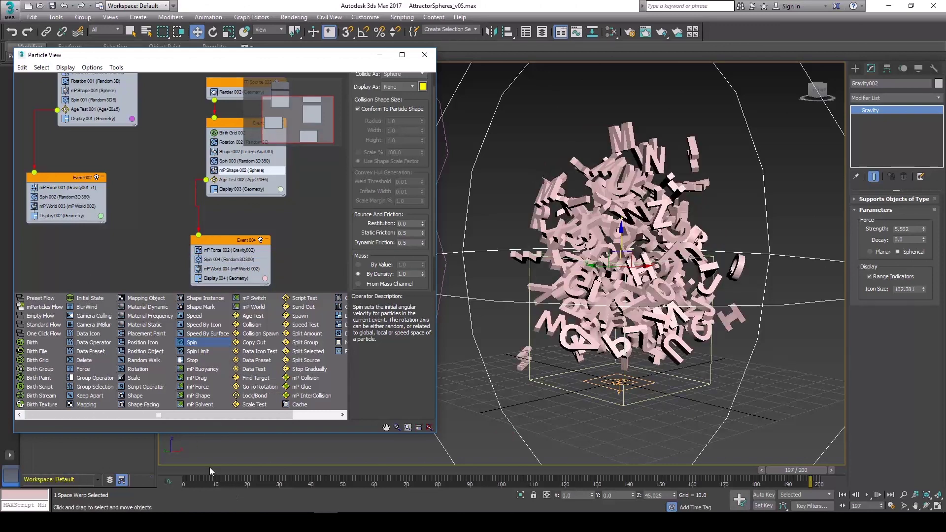
pyautogui.moveTo(209, 468); pyautogui.dragTo(797, 472)
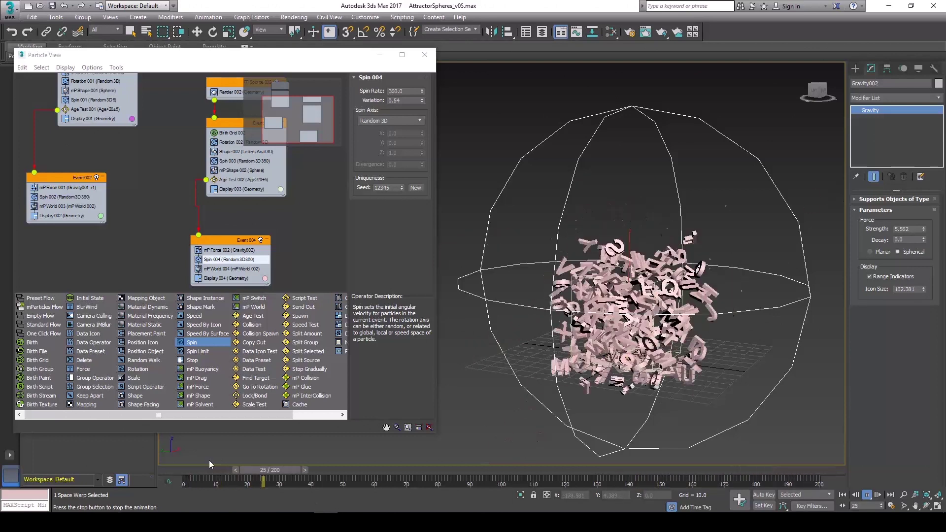
pyautogui.moveTo(212, 470); pyautogui.dragTo(179, 472)
# Step: Examine the letter cluster and the surrounding gravity warp up close and from a distance at frame 0, leaving nothing selected
pyautogui.press('w')
pyautogui.moveTo(706, 223); pyautogui.dragTo(684, 182, button='middle')
pyautogui.press('alt')
pyautogui.moveTo(735, 338)
pyautogui.keyDown('alt'); pyautogui.mouseDown(button='middle')
pyautogui.moveTo(719, 349)
pyautogui.moveTo(716, 334)
pyautogui.mouseUp(button='middle'); pyautogui.keyUp('alt')
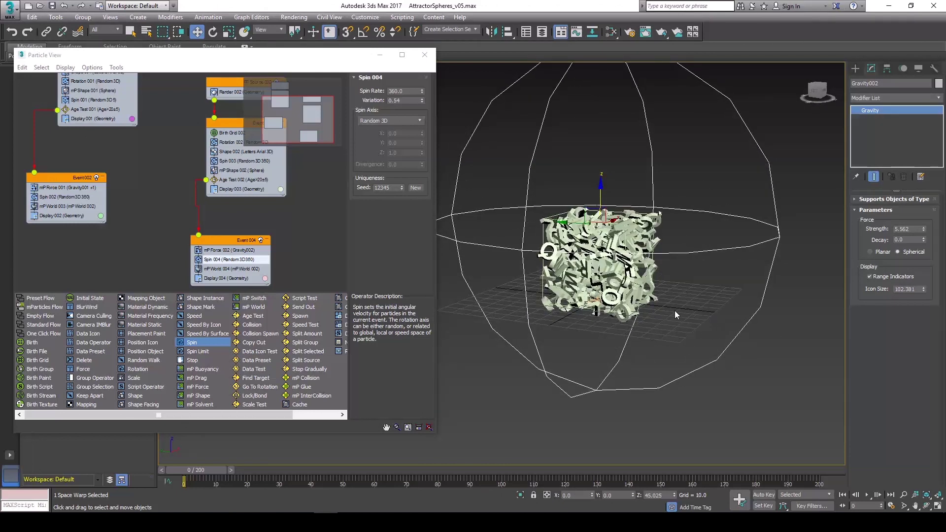
pyautogui.click(724, 417)
pyautogui.scroll(10, 718, 232)
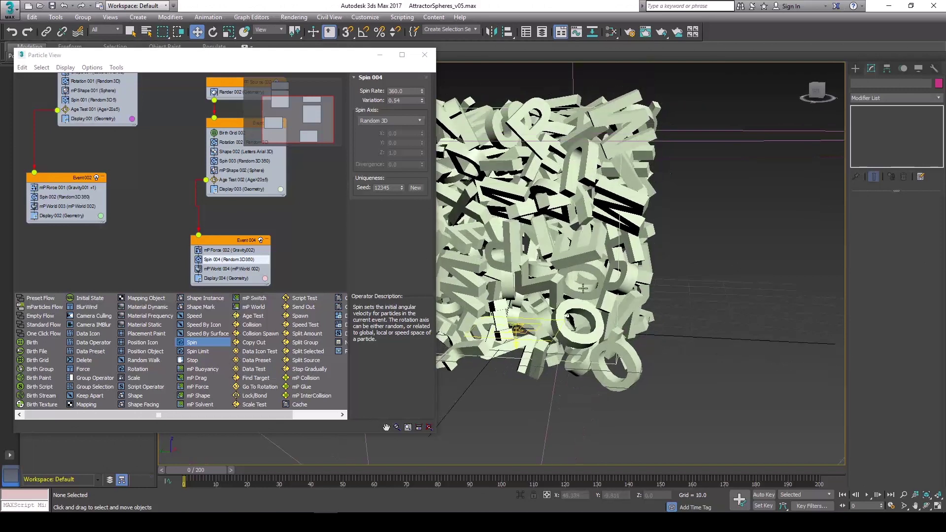
pyautogui.scroll(-6, 583, 289)
pyautogui.scroll(6, 557, 280)
pyautogui.scroll(-4, 796, 259)
pyautogui.keyDown('alt'); pyautogui.moveTo(767, 264); pyautogui.dragTo(656, 279, button='middle'); pyautogui.keyUp('alt')
pyautogui.scroll(-8, 795, 282)
pyautogui.scroll(6, 656, 279)
pyautogui.scroll(-3, 641, 221)
pyautogui.scroll(3, 633, 176)
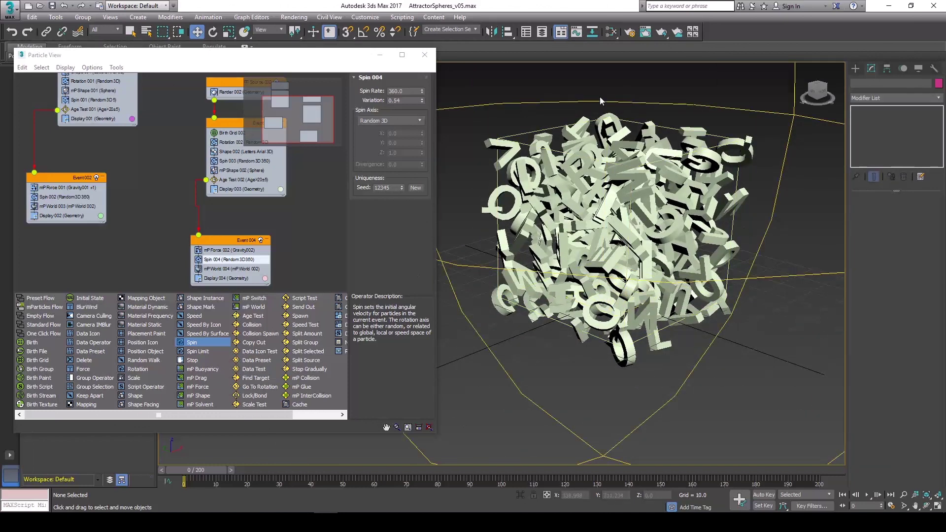
pyautogui.moveTo(638, 277); pyautogui.dragTo(667, 286, button='middle')
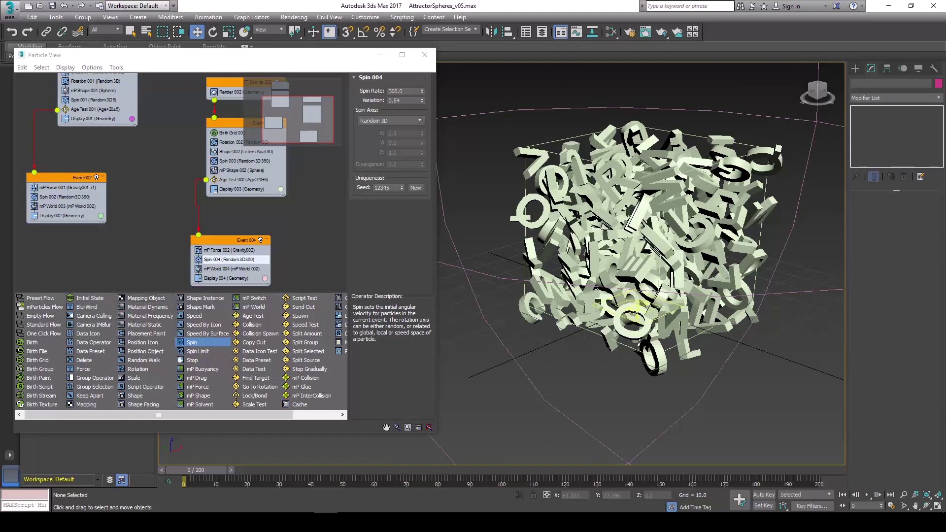
pyautogui.keyDown('alt'); pyautogui.moveTo(633, 335); pyautogui.dragTo(596, 274, button='middle'); pyautogui.keyUp('alt')
pyautogui.click(607, 244)
pyautogui.scroll(-3, 699, 232)
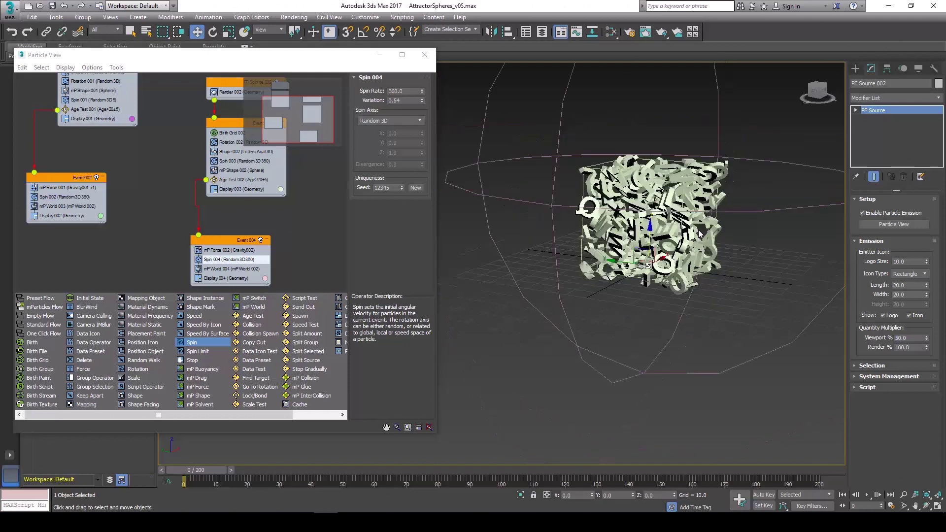
pyautogui.keyDown('alt'); pyautogui.moveTo(697, 238); pyautogui.dragTo(762, 375, button='middle'); pyautogui.keyUp('alt')
pyautogui.click(789, 402)
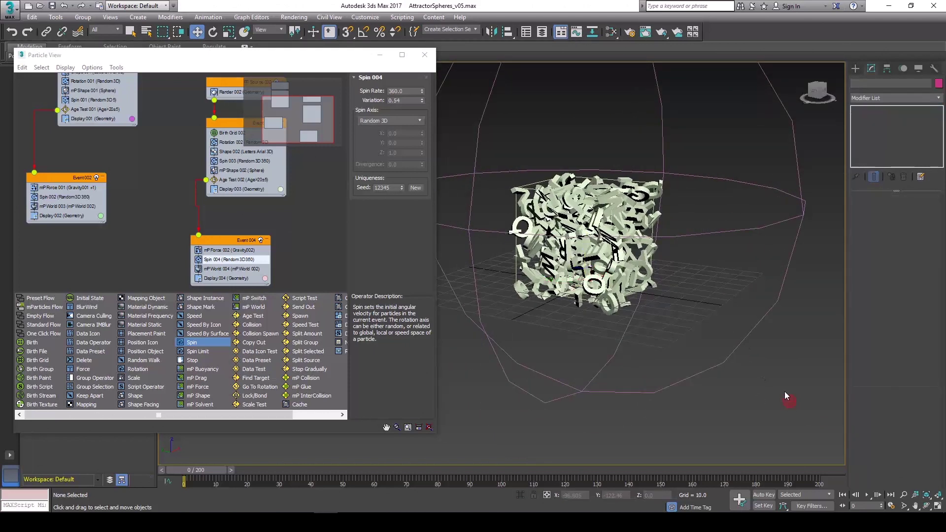
pyautogui.scroll(-5, 685, 195)
pyautogui.moveTo(685, 193); pyautogui.dragTo(569, 190, button='middle')
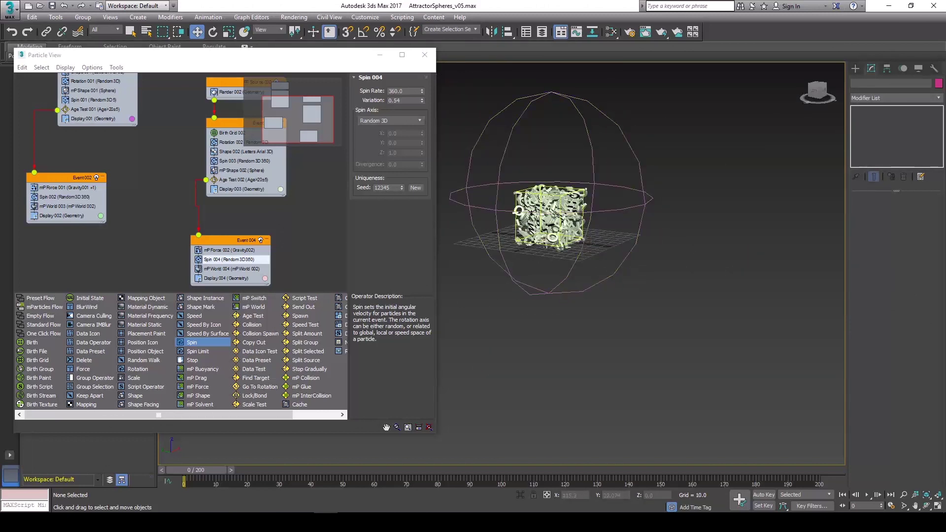
# Step: Create a Mesher compound object on the ground beside the letter cluster, just outside the grid
pyautogui.click(855, 69)
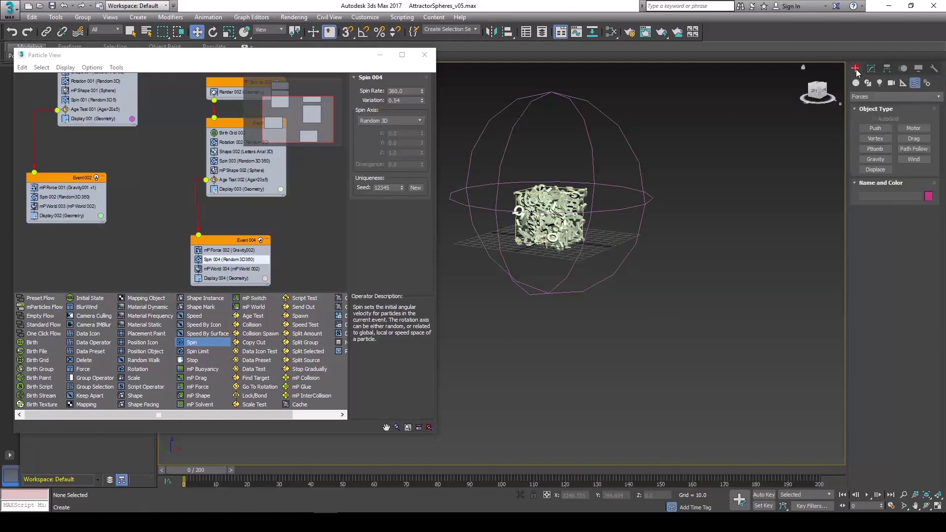
pyautogui.click(888, 96)
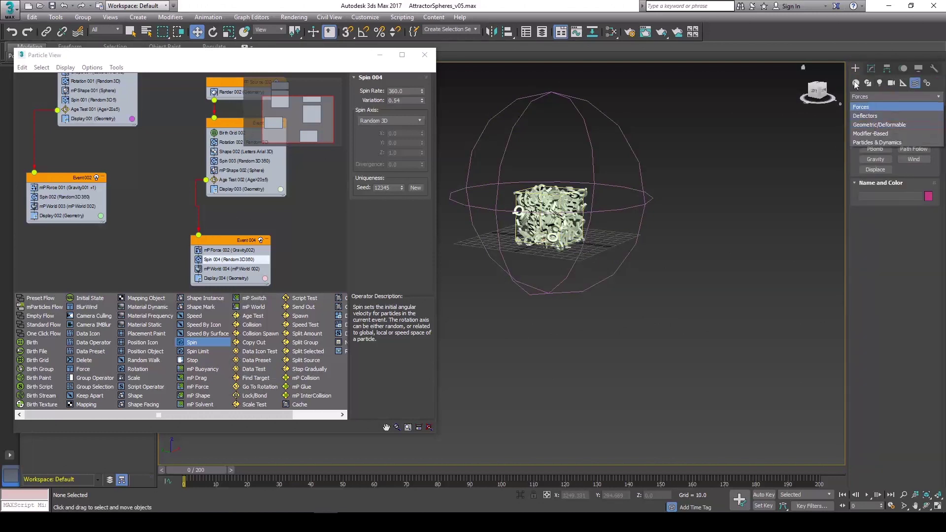
pyautogui.click(856, 82)
pyautogui.click(892, 97)
pyautogui.click(873, 121)
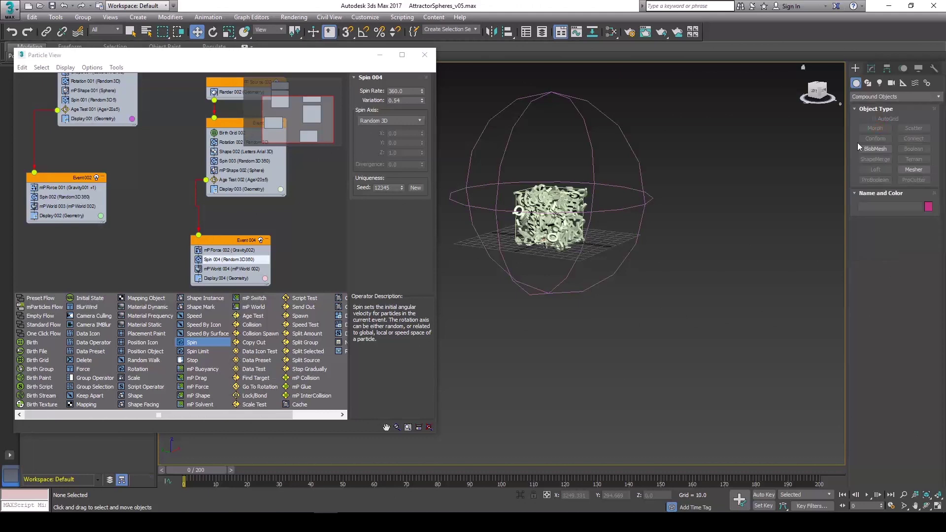
pyautogui.click(915, 169)
pyautogui.moveTo(651, 257); pyautogui.dragTo(654, 256)
pyautogui.keyDown('alt'); pyautogui.moveTo(577, 257); pyautogui.dragTo(597, 274, button='middle'); pyautogui.keyUp('alt')
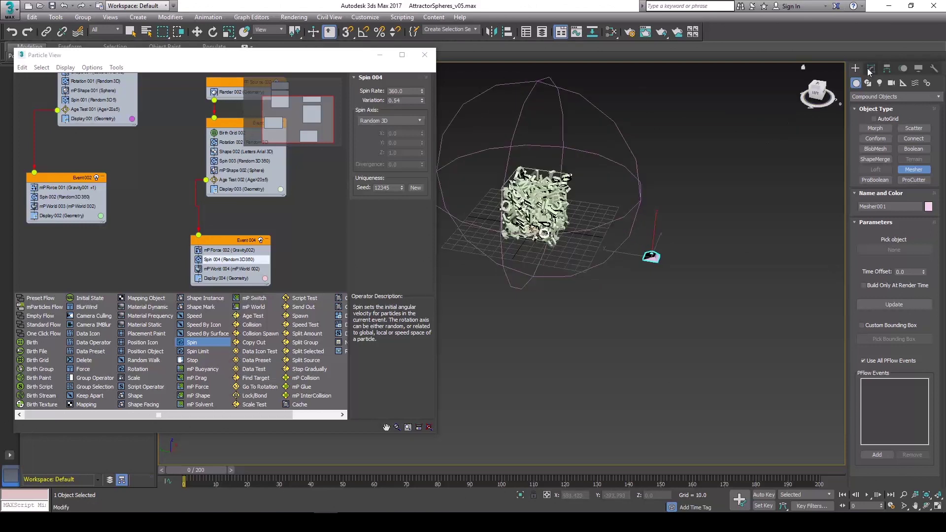
# Step: Assign PF Source 002, found under PF Engine002, as the pick object of Mesher001
pyautogui.click(870, 70)
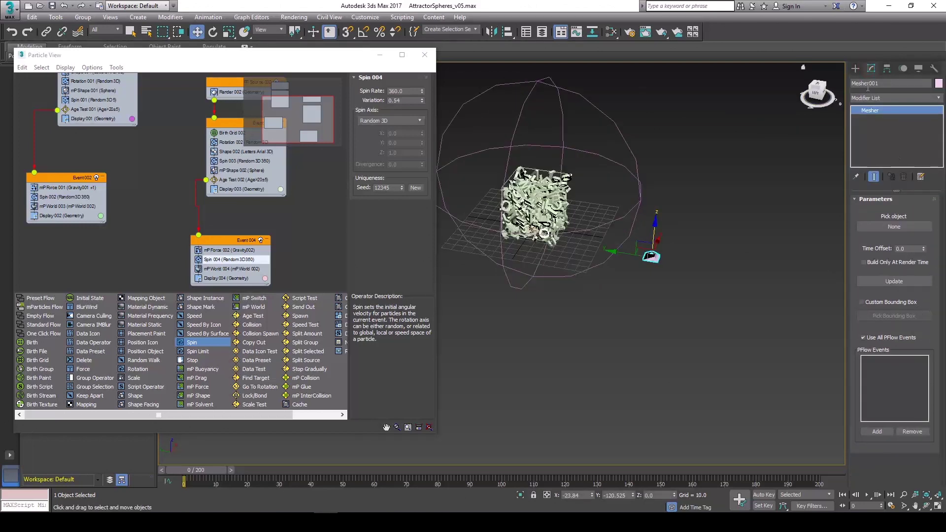
pyautogui.click(902, 227)
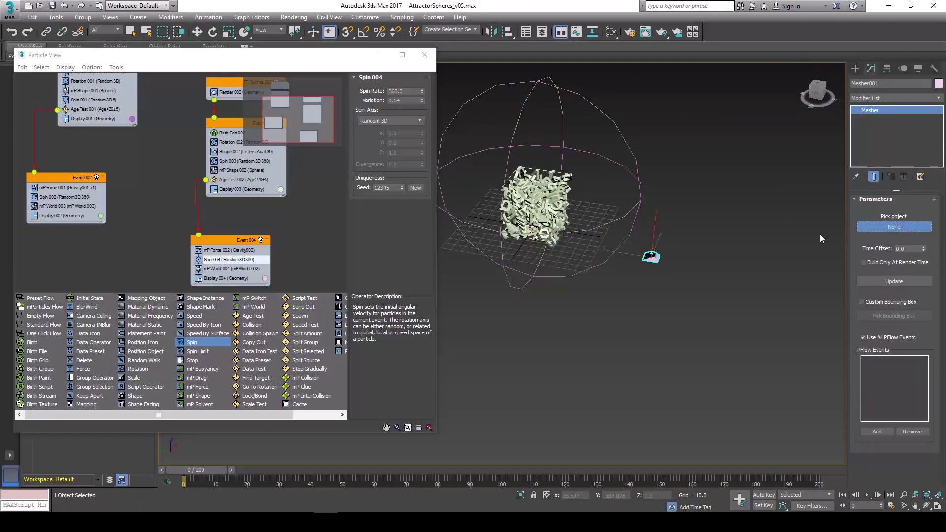
pyautogui.press('h')
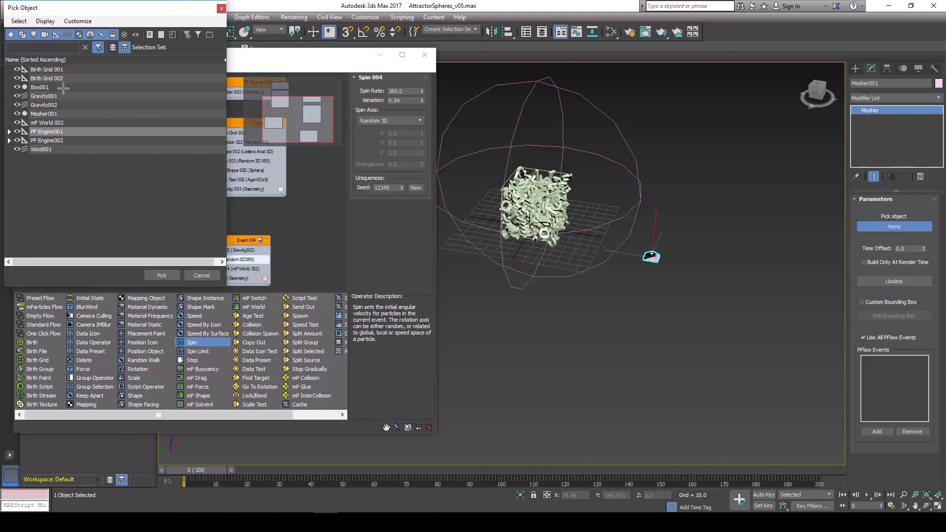
pyautogui.click(9, 141)
pyautogui.click(63, 150)
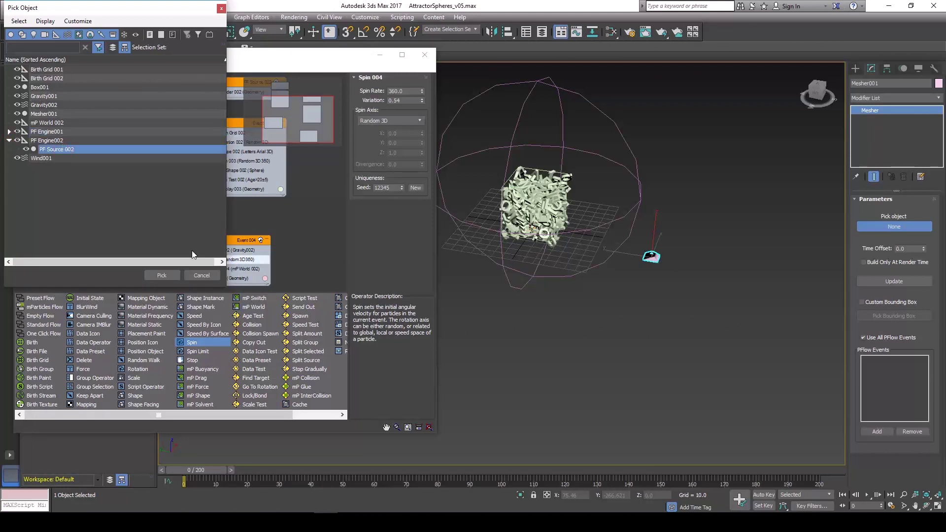
pyautogui.click(162, 275)
pyautogui.moveTo(614, 235); pyautogui.dragTo(603, 259, button='middle')
pyautogui.scroll(3, 616, 256)
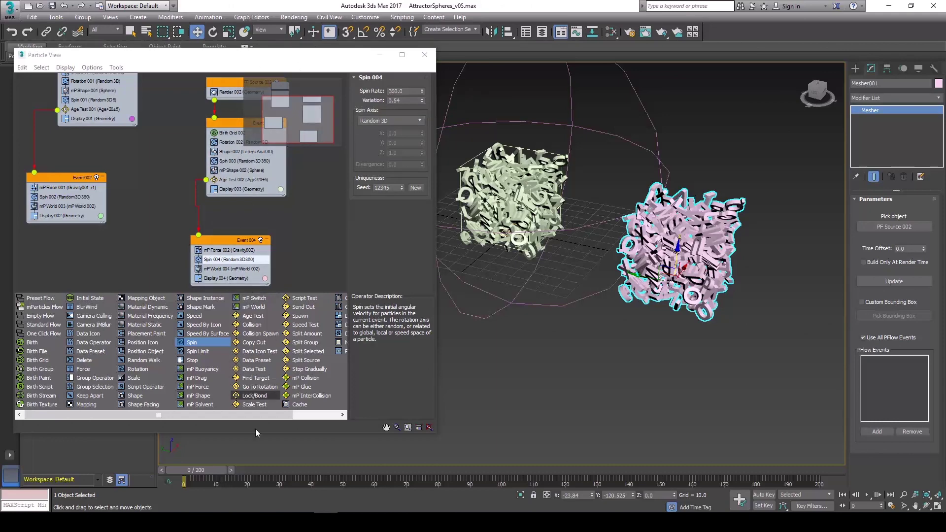
# Step: Scrub the animation to frame 200 to check that the mesher follows the particle motion
pyautogui.moveTo(190, 472); pyautogui.dragTo(828, 488)
pyautogui.moveTo(752, 327); pyautogui.dragTo(640, 330, button='middle')
pyautogui.scroll(-3, 640, 329)
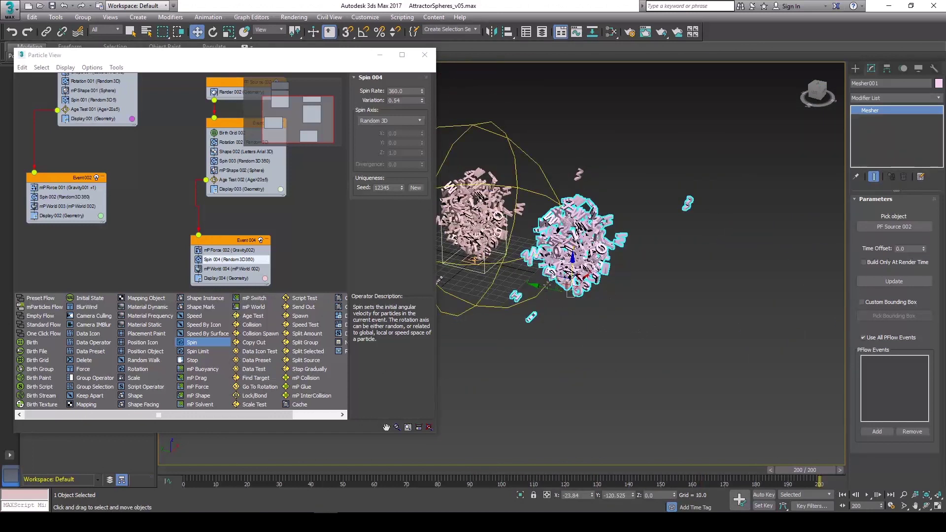
# Step: Move Mesher001 away from the original particles along Y to about -357 and return the animation to frame 0
pyautogui.moveTo(547, 286); pyautogui.dragTo(779, 349)
pyautogui.moveTo(780, 362); pyautogui.dragTo(589, 302, button='middle')
pyautogui.moveTo(204, 472); pyautogui.dragTo(180, 472)
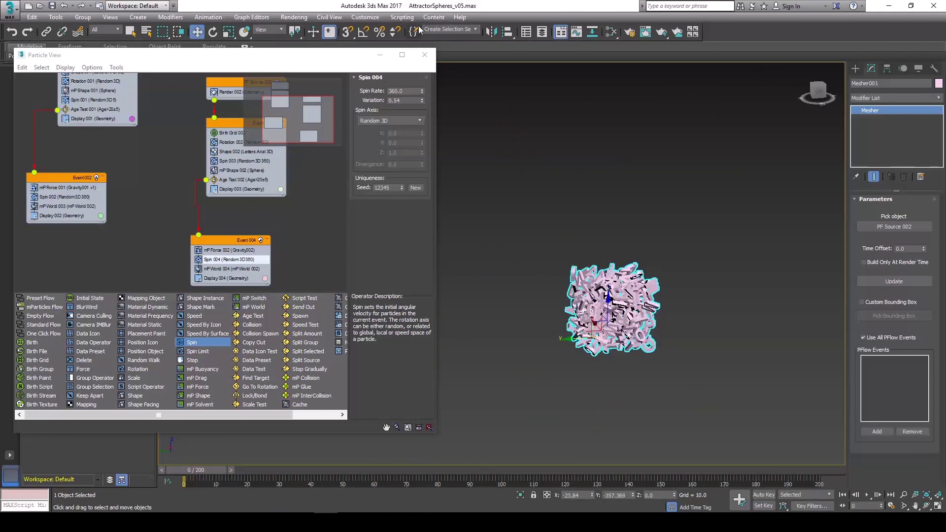
# Step: Run the exportobjseq script and open its output path selection for the OBJ sequence
pyautogui.click(402, 17)
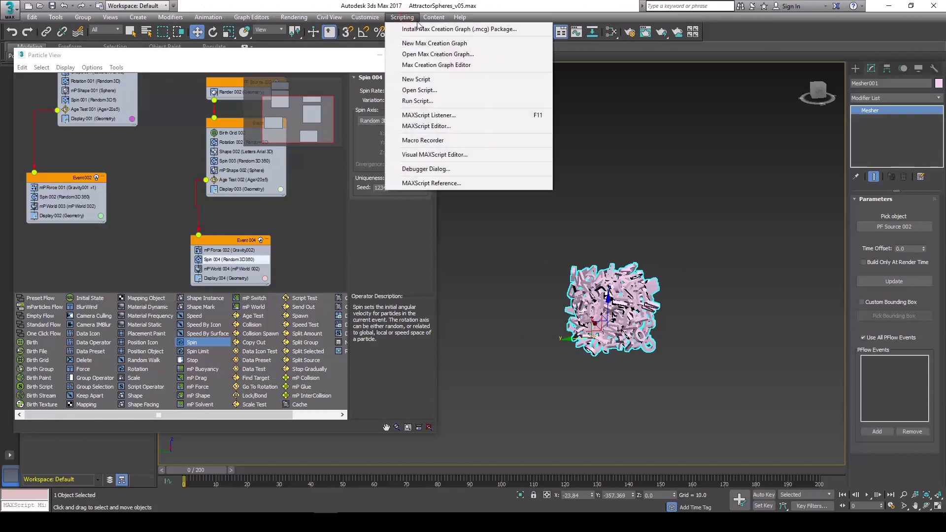
pyautogui.click(418, 101)
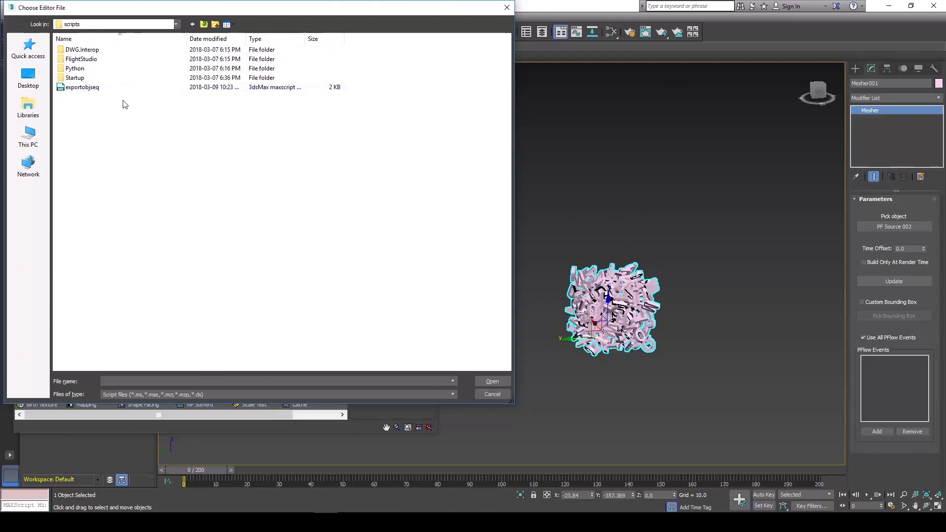
pyautogui.doubleClick(79, 88)
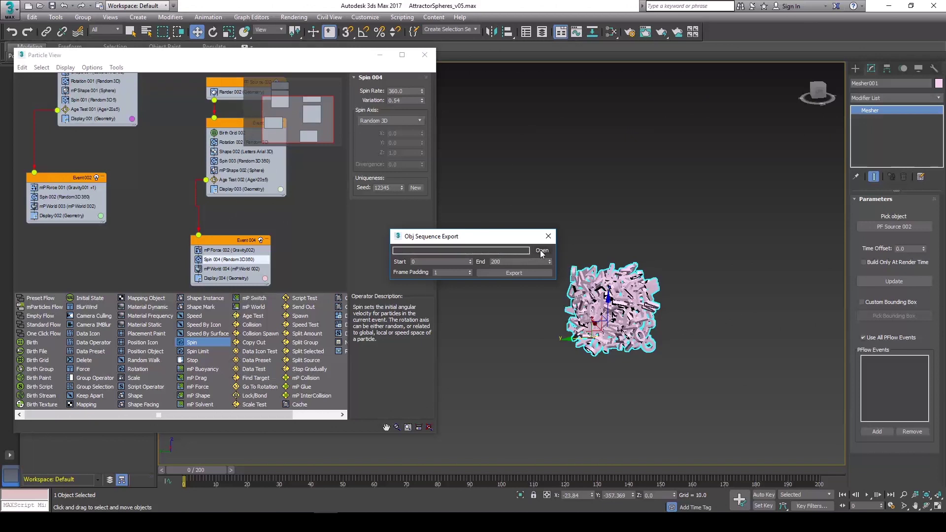
pyautogui.click(541, 251)
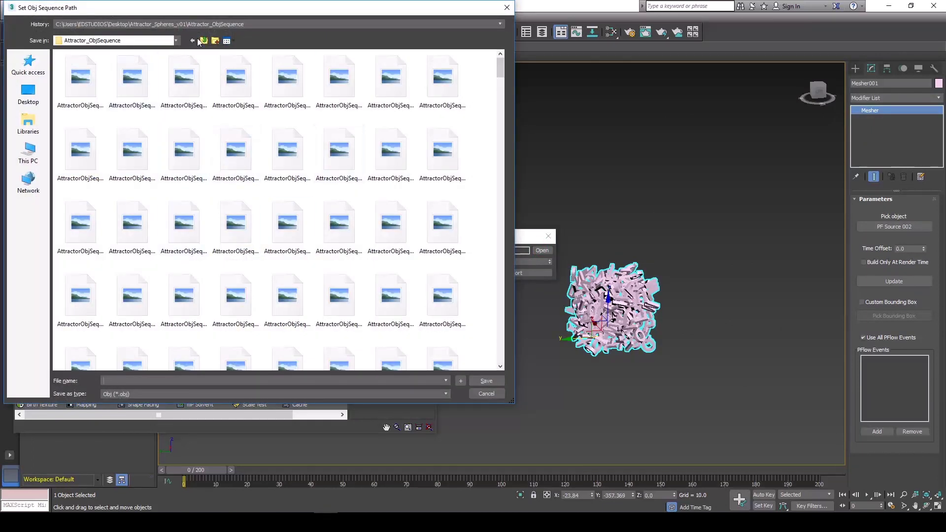
# Step: Create a folder named Attractor_ObjSeq_2 inside Attractor_Spheres_v01 and open it as the save location
pyautogui.rightClick(89, 143)
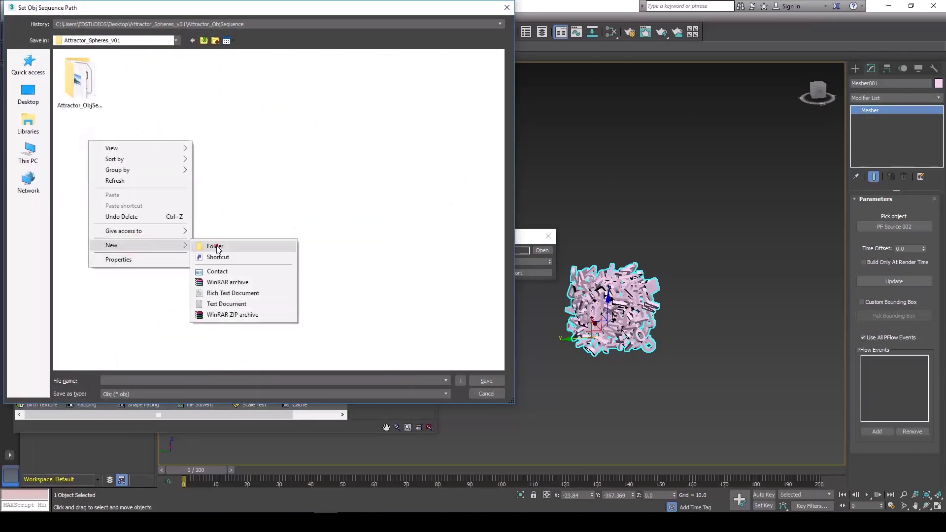
pyautogui.moveTo(133, 245)
pyautogui.click(214, 246)
pyautogui.write('Attractor_ObjSeq_2')
pyautogui.press('Return')
pyautogui.doubleClick(138, 94)
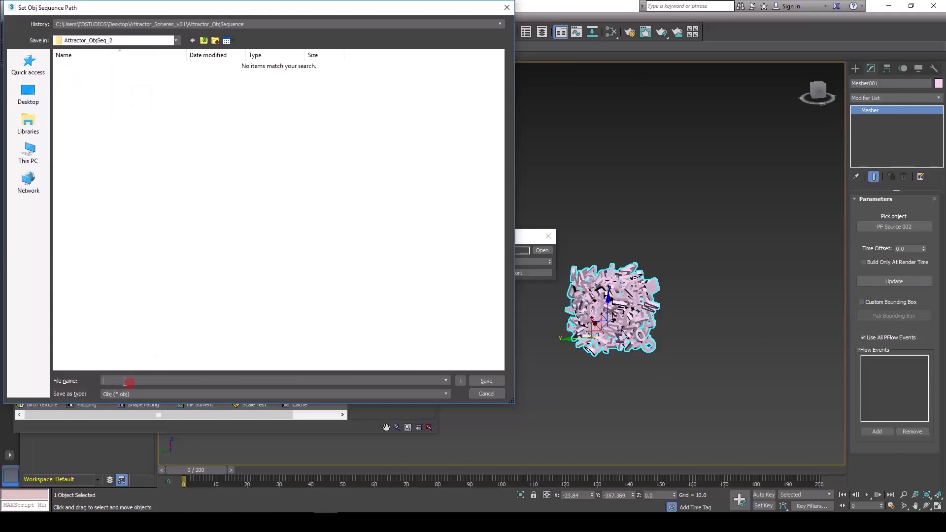
# Step: Name the sequence Attractor_ObjSeq2_ and export Mesher001 as OBJ files for frames 0 to 200
pyautogui.write('Attractor_ObjSeq2_')
pyautogui.click(488, 381)
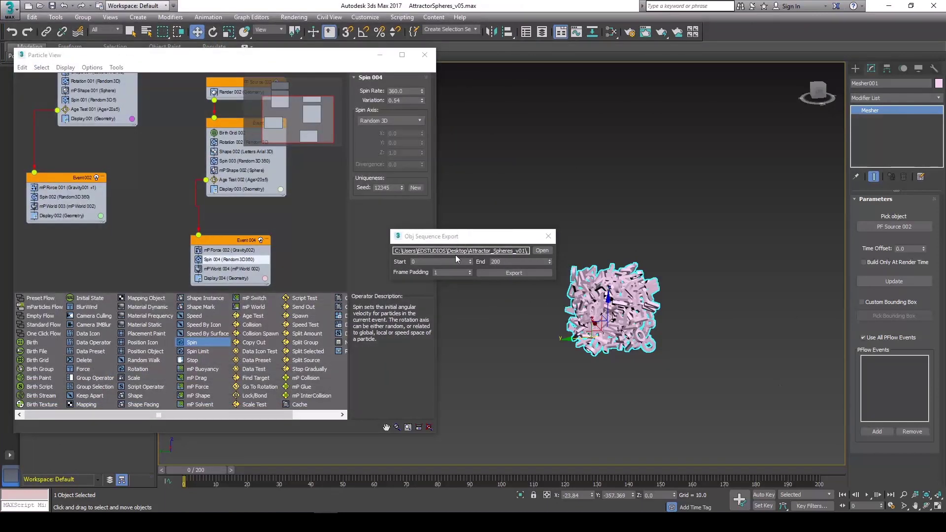
pyautogui.click(524, 279)
pyautogui.click(514, 272)
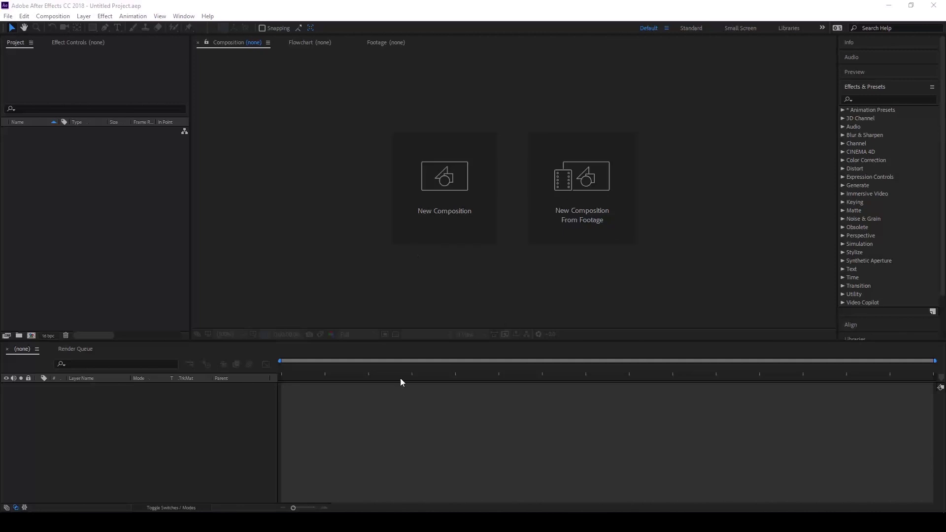
# Step: Switch to After Effects and create a new 1920 x 1080, 24 fps composition with a duration of 0:00:30:00
pyautogui.click(412, 209)
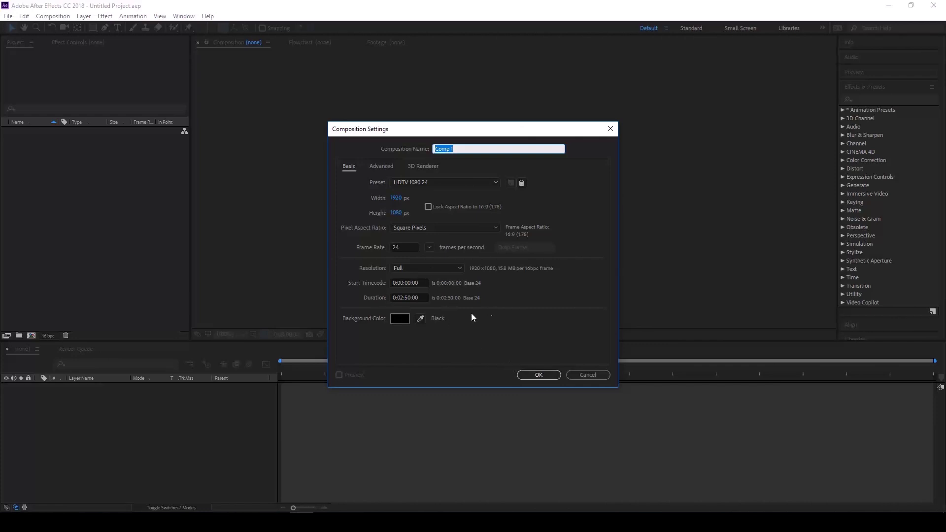
pyautogui.moveTo(403, 297); pyautogui.dragTo(454, 296)
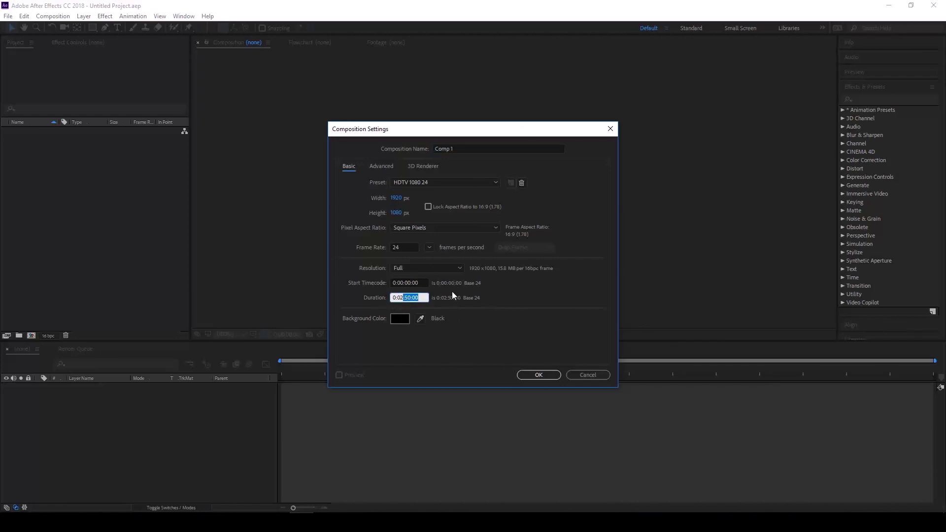
pyautogui.press('BackSpace')
pyautogui.press('BackSpace')
# Step: Add a black solid layer named ELE to Comp 1
pyautogui.rightClick(76, 425)
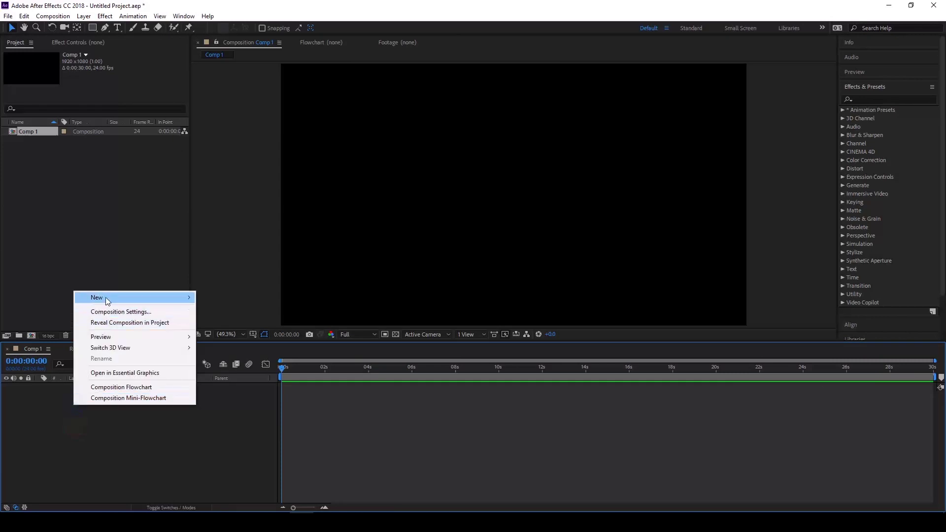
pyautogui.click(106, 298)
pyautogui.click(254, 324)
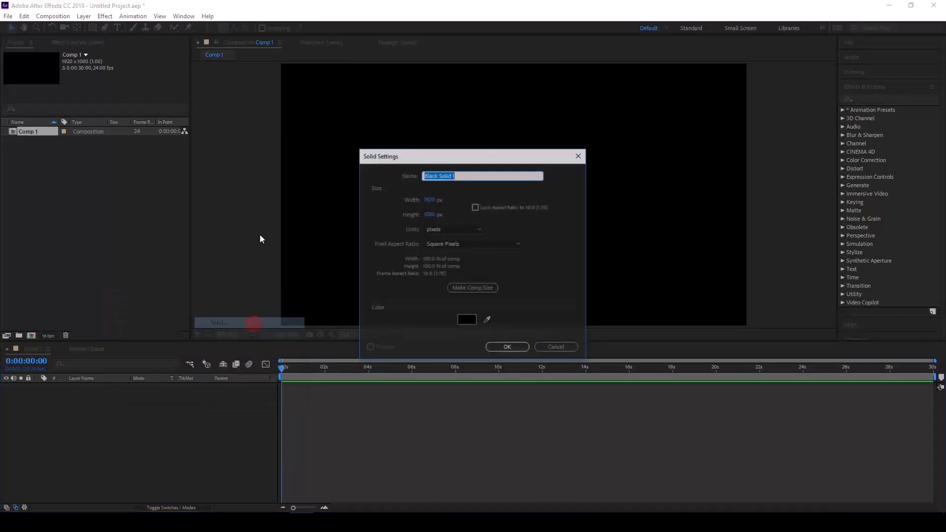
pyautogui.write('ELE')
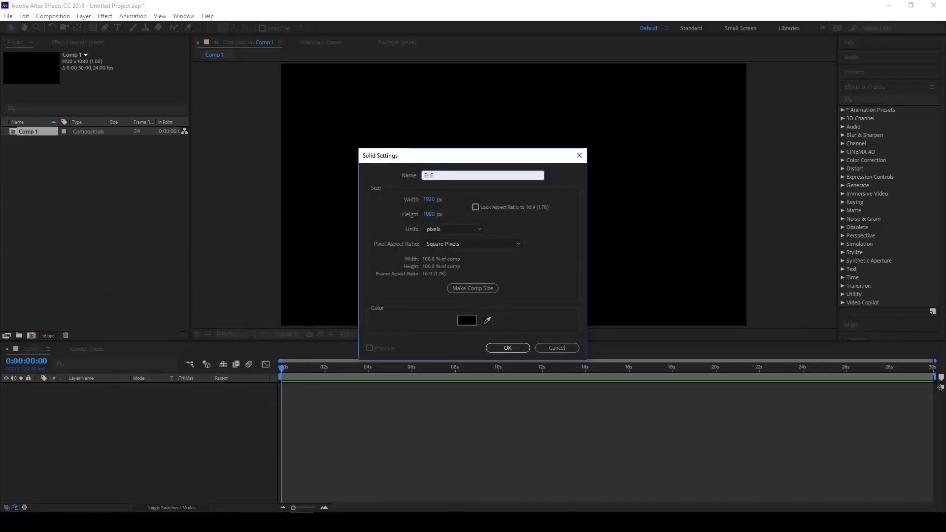
pyautogui.press('Return')
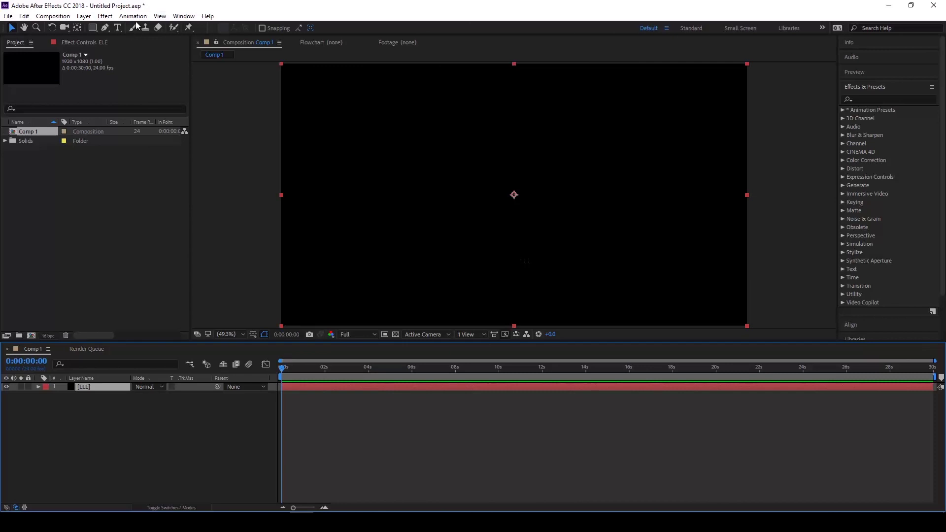
# Step: Apply the Video Copilot Element effect to the ELE solid
pyautogui.click(105, 15)
pyautogui.moveTo(187, 305)
pyautogui.click(278, 304)
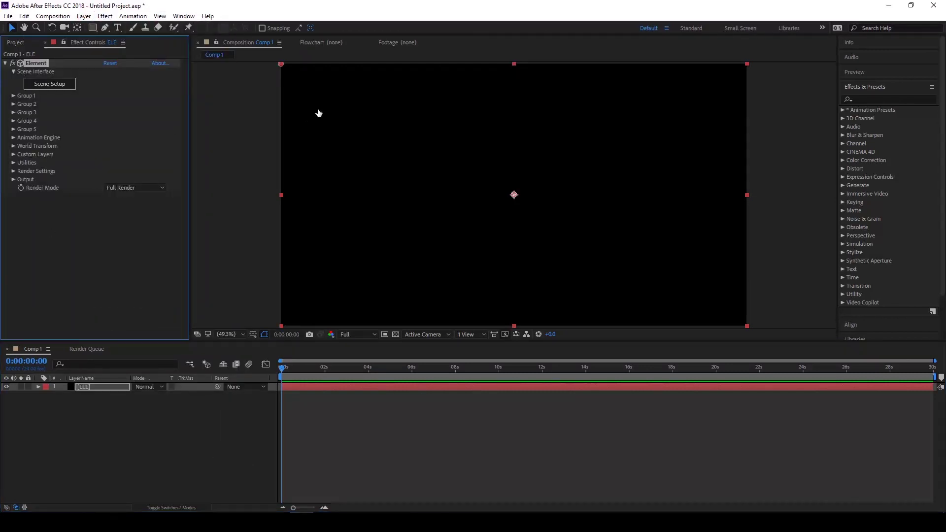
# Step: Import the OBJ files from Attractor_ObjSeq_2 into Element's Scene Setup as a 3D sequence, starting with Attractor_ObjSeq2_0 and using the default import preferences
pyautogui.click(49, 83)
pyautogui.click(237, 63)
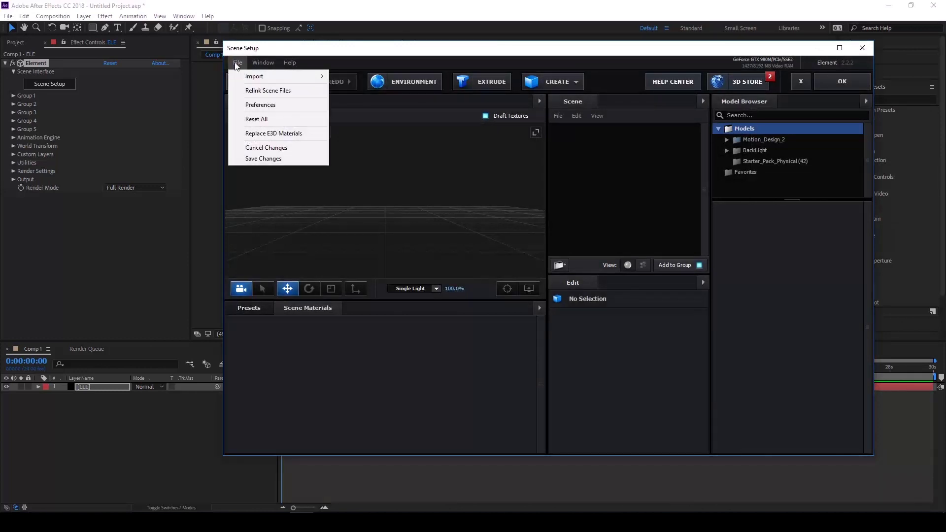
pyautogui.moveTo(288, 78)
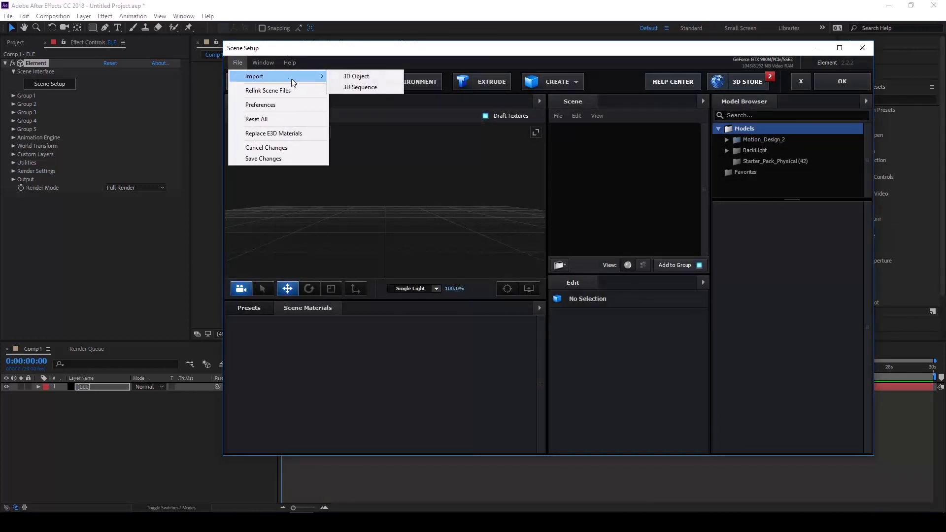
pyautogui.click(366, 88)
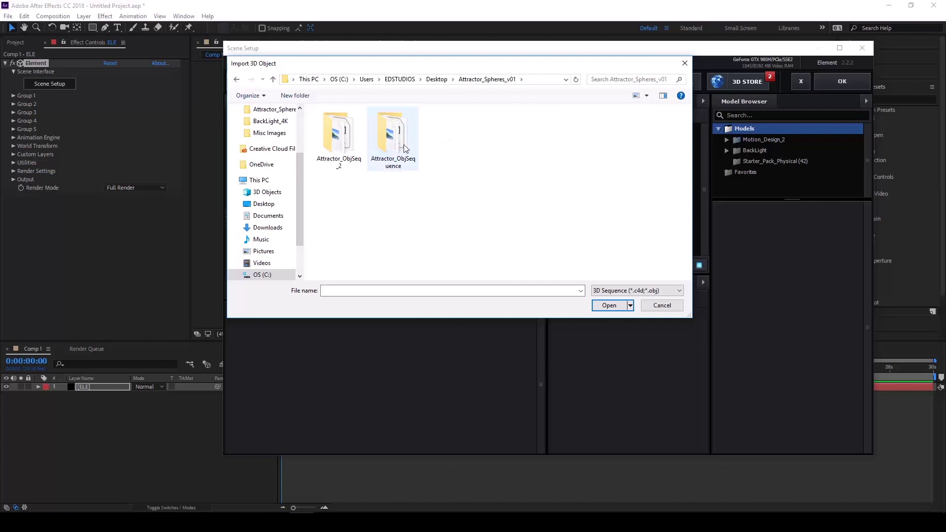
pyautogui.doubleClick(334, 136)
pyautogui.click(346, 131)
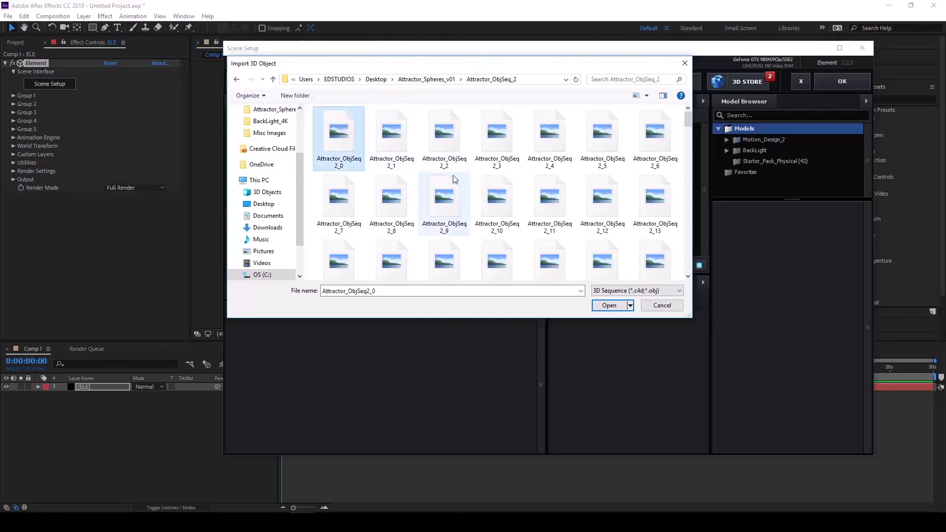
pyautogui.click(609, 305)
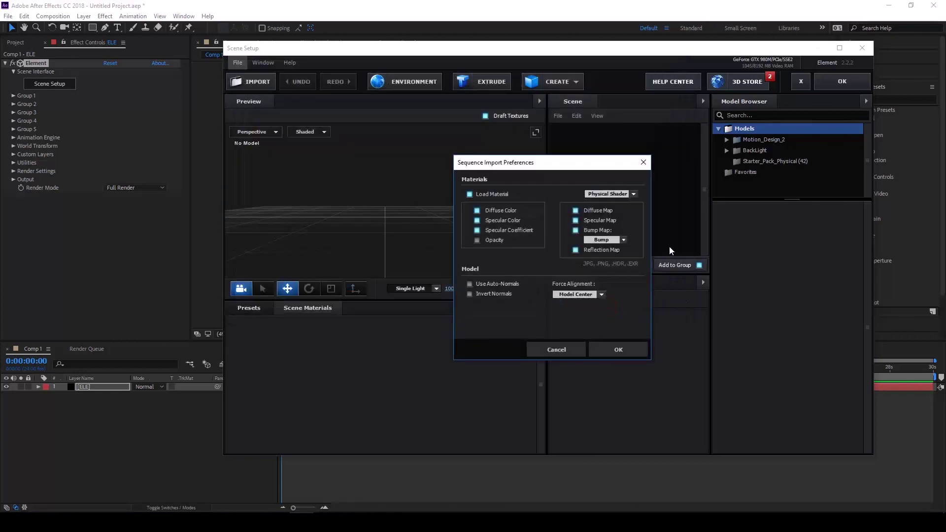
pyautogui.click(621, 348)
# Step: Replace the letter sequence's wire material with the Metal_Diffused preset from the Physical materials and accept the scene setup
pyautogui.click(568, 141)
pyautogui.moveTo(456, 212); pyautogui.dragTo(433, 220)
pyautogui.scroll(3, 448, 218)
pyautogui.click(467, 199)
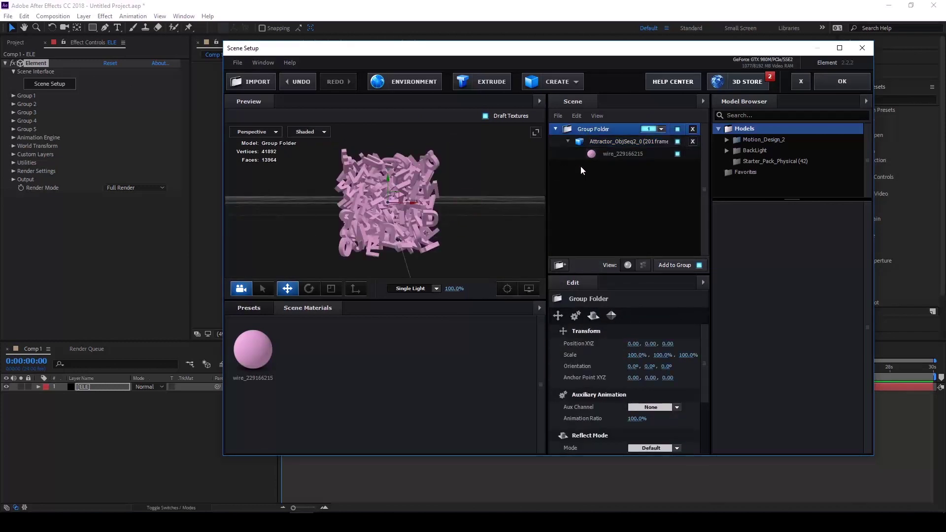
pyautogui.click(606, 154)
pyautogui.click(249, 307)
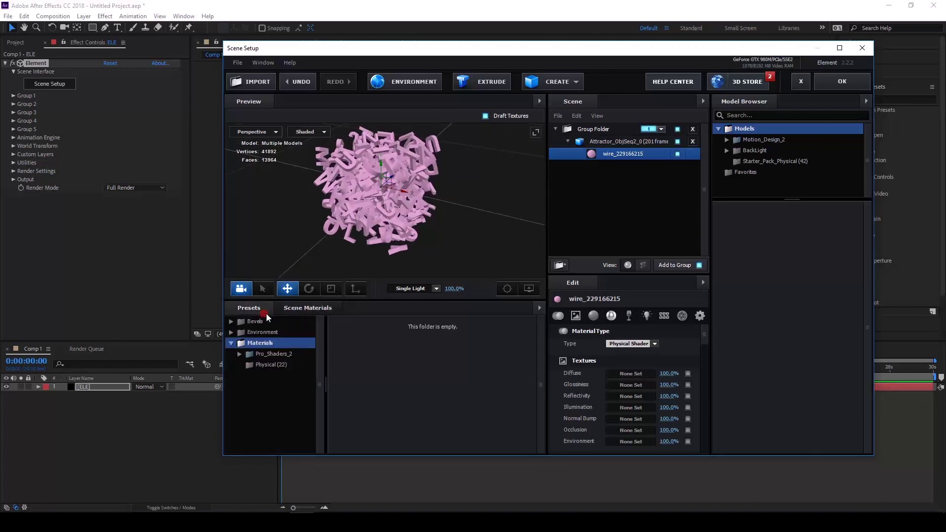
pyautogui.doubleClick(273, 351)
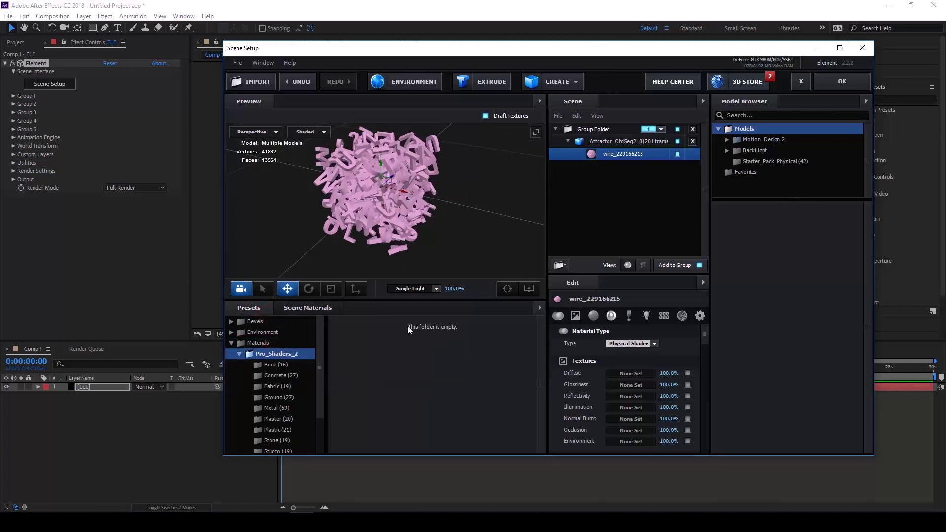
pyautogui.click(239, 353)
pyautogui.click(291, 367)
pyautogui.scroll(-3, 442, 374)
pyautogui.moveTo(502, 382); pyautogui.dragTo(611, 155)
pyautogui.moveTo(480, 232); pyautogui.dragTo(415, 202)
pyautogui.scroll(5, 367, 197)
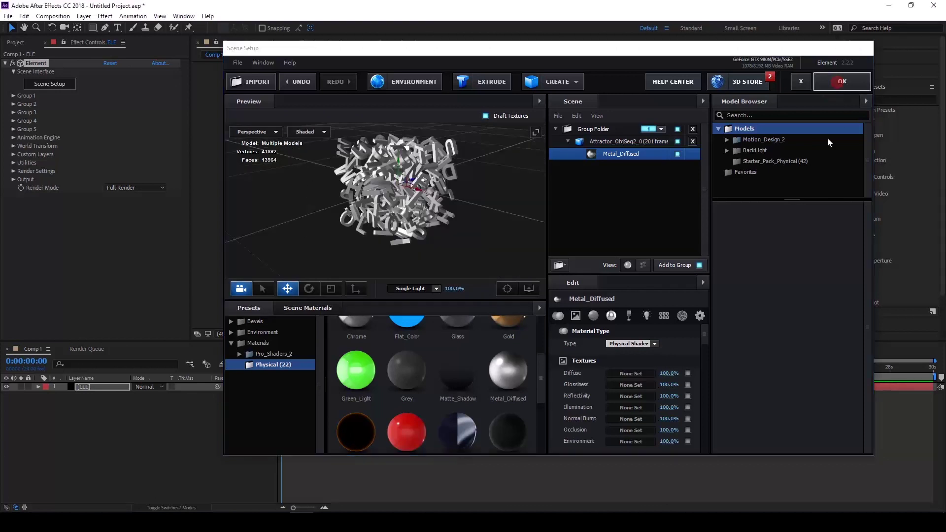
pyautogui.click(842, 82)
# Step: Activate the camera tool and add a two-node camera with the 50mm preset to the composition
pyautogui.scroll(1, 482, 193)
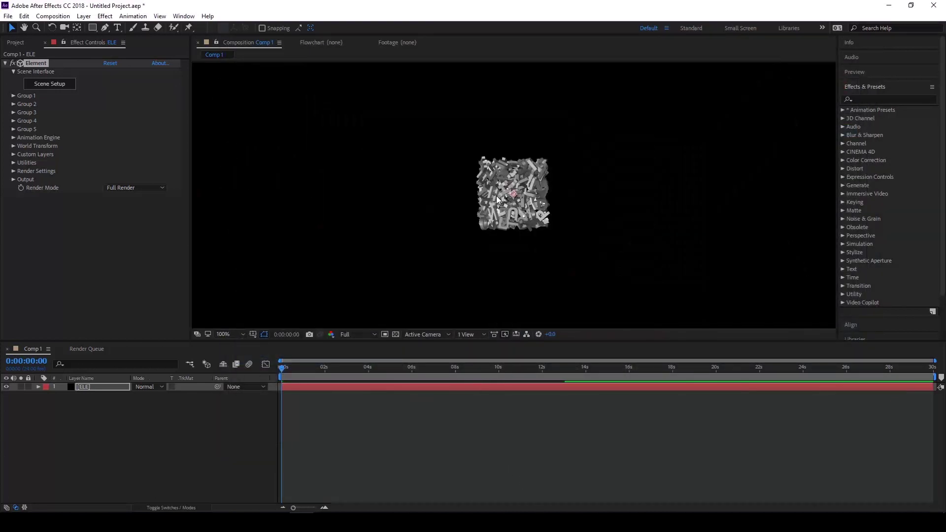
pyautogui.click(64, 27)
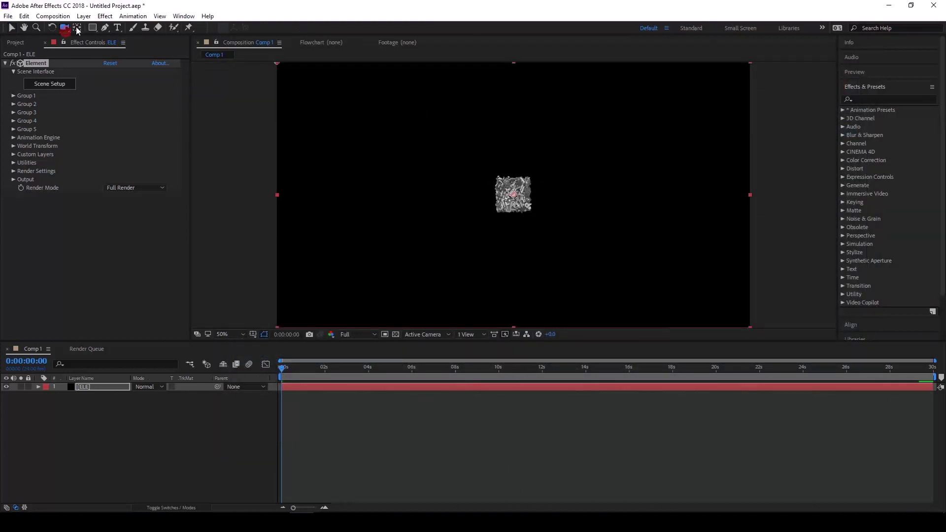
pyautogui.moveTo(509, 219); pyautogui.dragTo(507, 175)
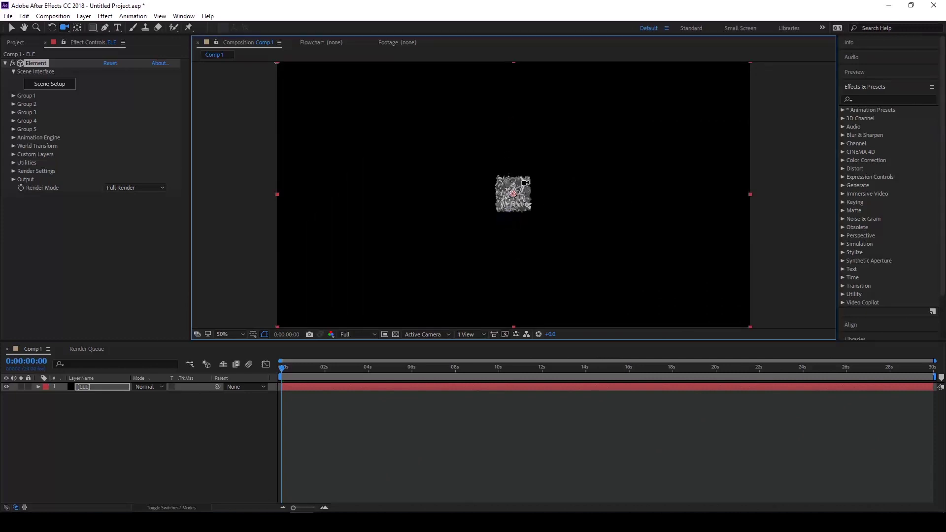
pyautogui.rightClick(185, 413)
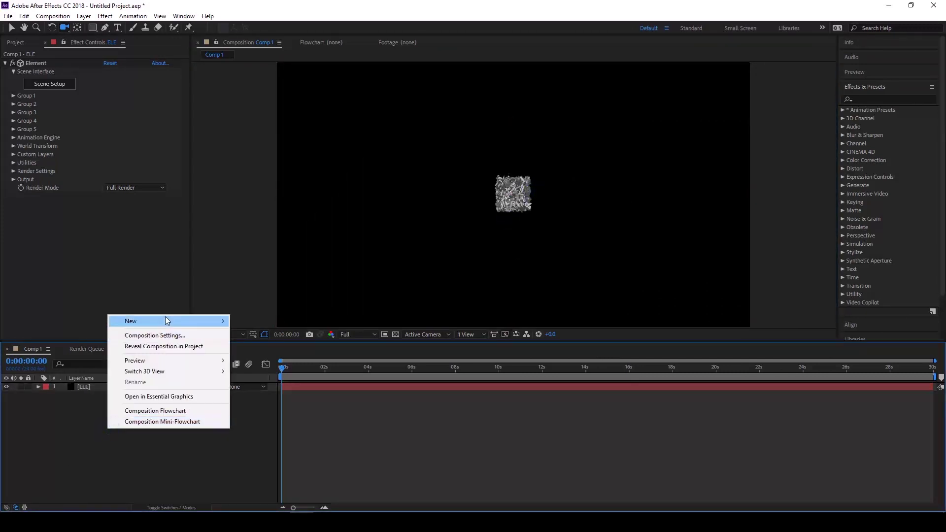
pyautogui.moveTo(166, 320)
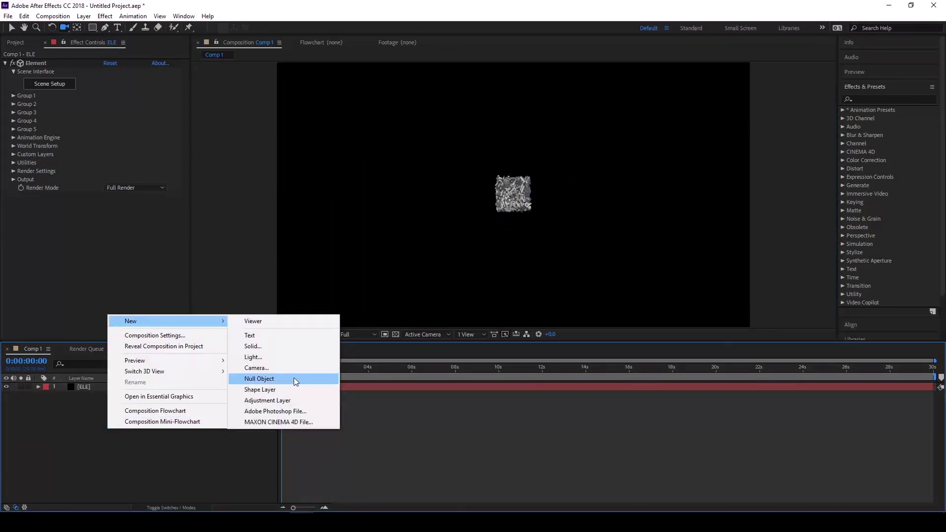
pyautogui.click(270, 370)
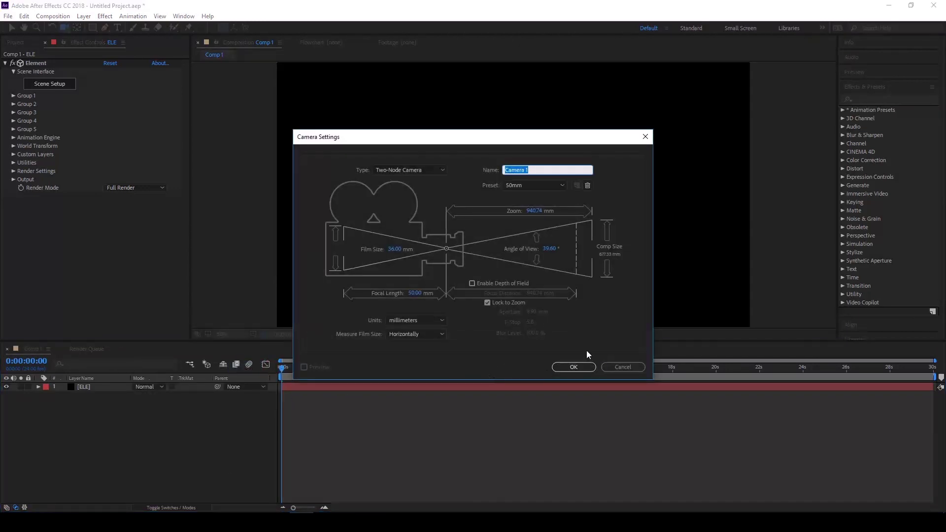
pyautogui.click(571, 367)
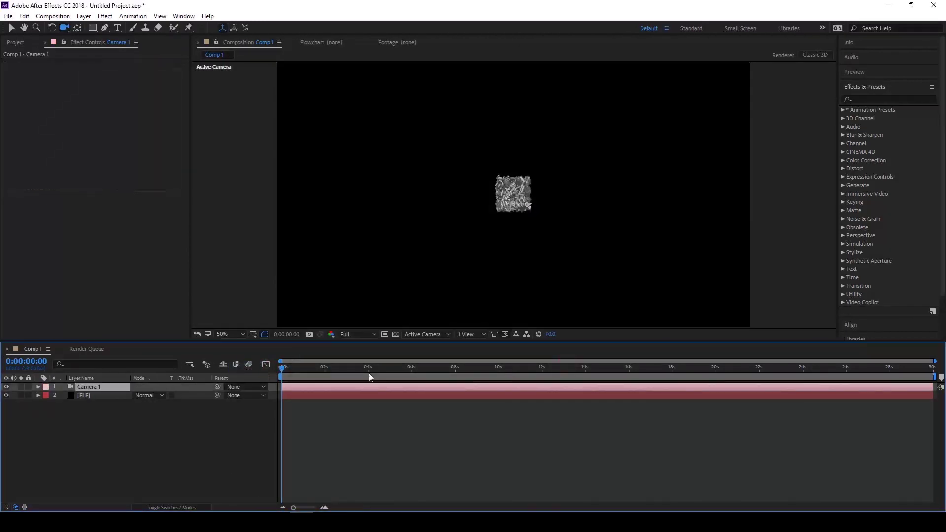
# Step: Move Camera 1 in and orbit it until the letter cluster fills most of the frame height at an angle
pyautogui.moveTo(530, 209); pyautogui.dragTo(533, 34, button='right')
pyautogui.moveTo(548, 131); pyautogui.dragTo(616, 158, button='right')
pyautogui.moveTo(616, 158); pyautogui.dragTo(571, 171)
# Step: Enable ambient occlusion in SSAO mode in the Element render settings of the ELE layer
pyautogui.click(640, 395)
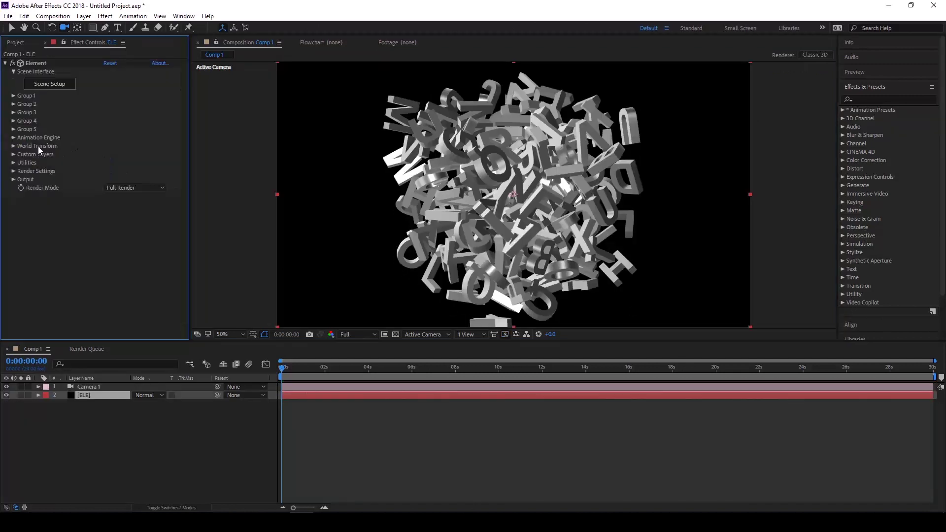
pyautogui.click(13, 171)
pyautogui.scroll(-2, 50, 221)
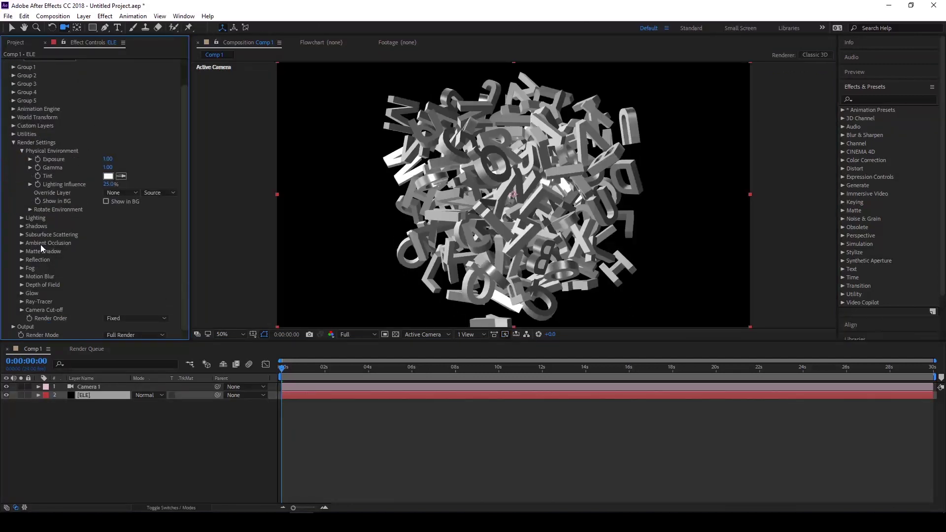
pyautogui.click(22, 218)
pyautogui.scroll(-2, 114, 224)
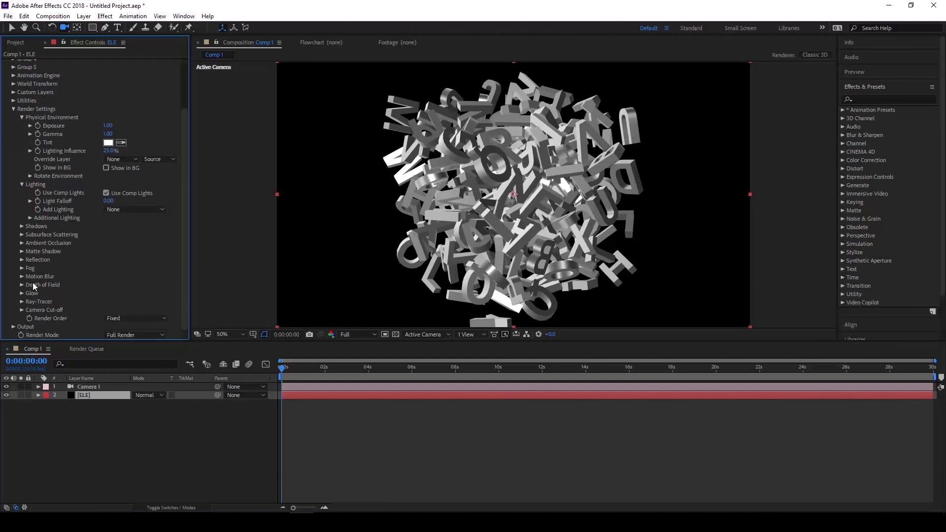
pyautogui.click(22, 243)
pyautogui.scroll(-2, 114, 267)
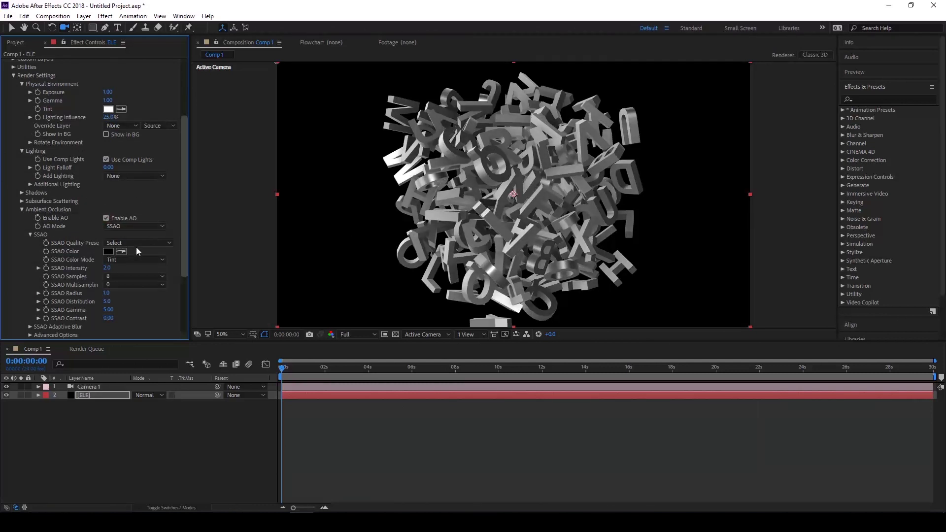
# Step: Compare the letters with ambient occlusion off and on, and set the SSAO quality preset to Medium, samples to 16 and intensity to 4
pyautogui.click(106, 218)
pyautogui.click(106, 219)
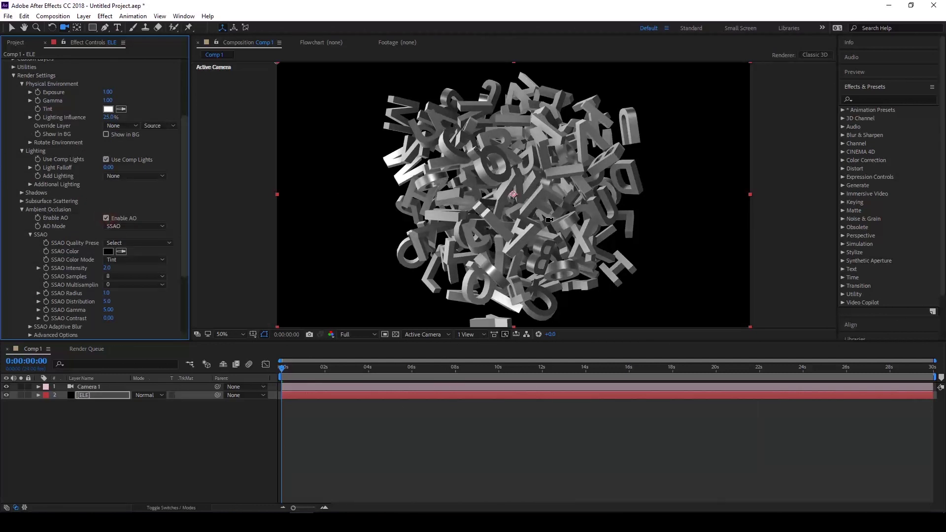
pyautogui.press('.')
pyautogui.press(',')
pyautogui.click(133, 242)
pyautogui.click(131, 276)
pyautogui.click(109, 268)
pyautogui.write('4')
pyautogui.press('Return')
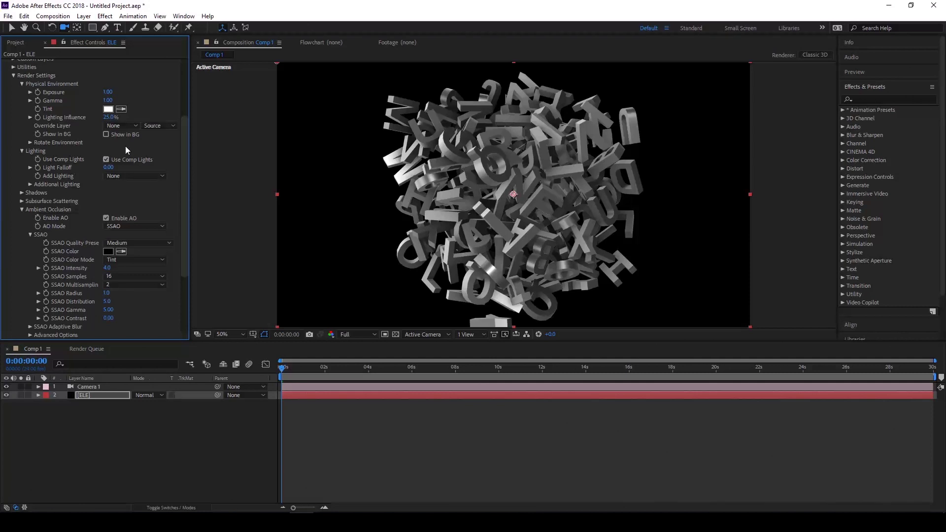
# Step: Replace the Element scene's environment texture with BackLight_4K_39 from the BackLight_Environments folder
pyautogui.scroll(5, 81, 147)
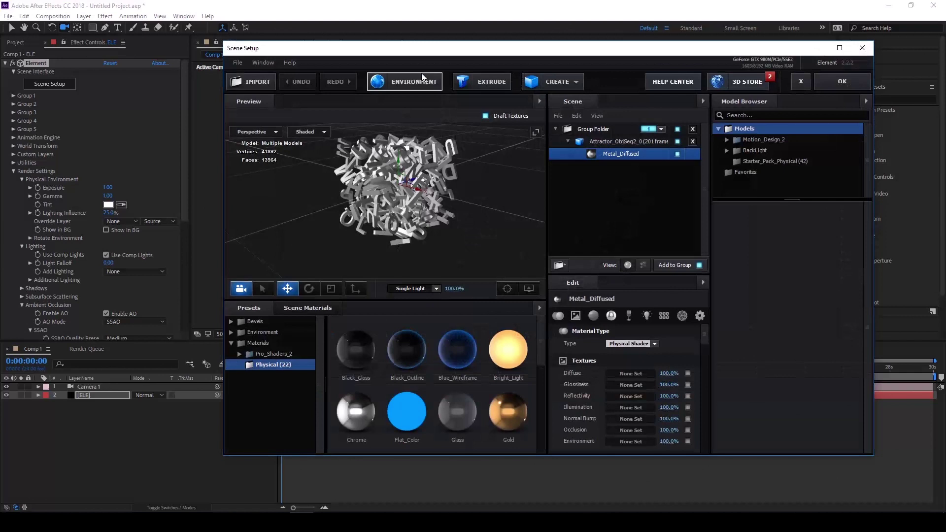
pyautogui.click(421, 81)
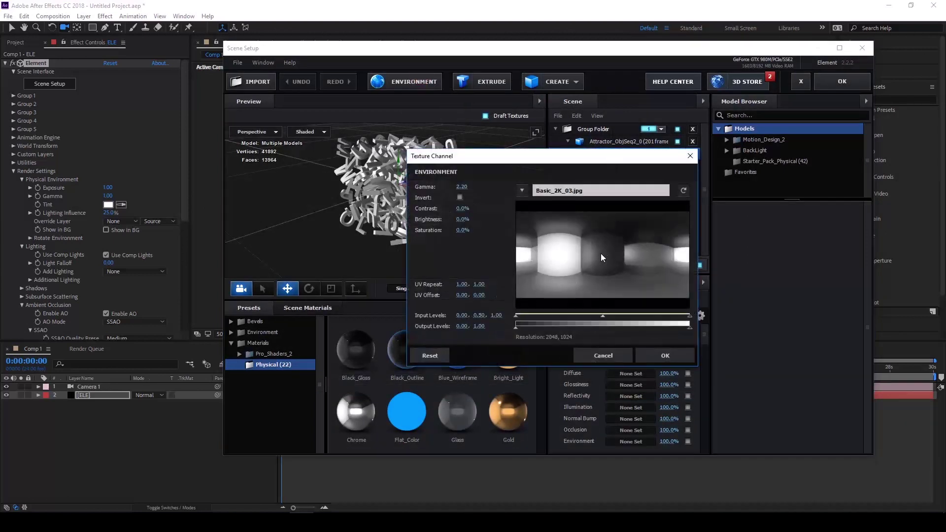
pyautogui.click(601, 254)
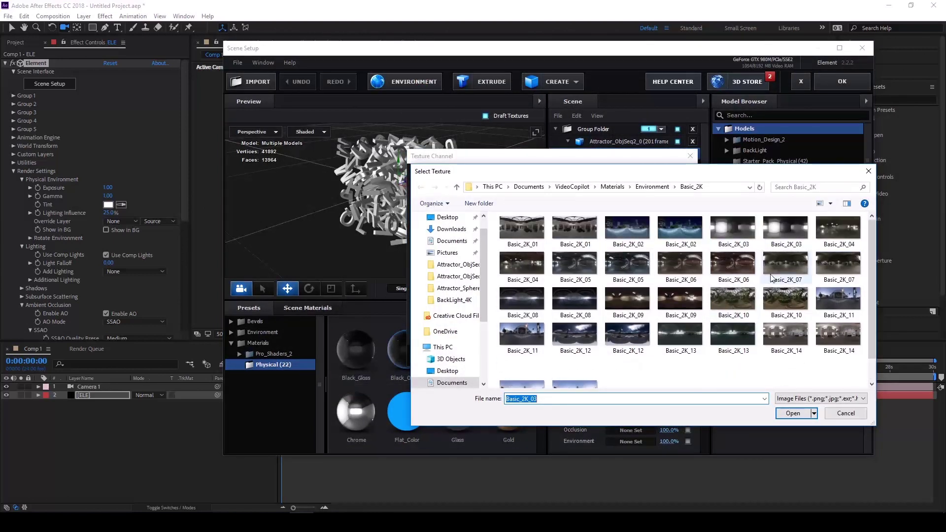
pyautogui.click(655, 188)
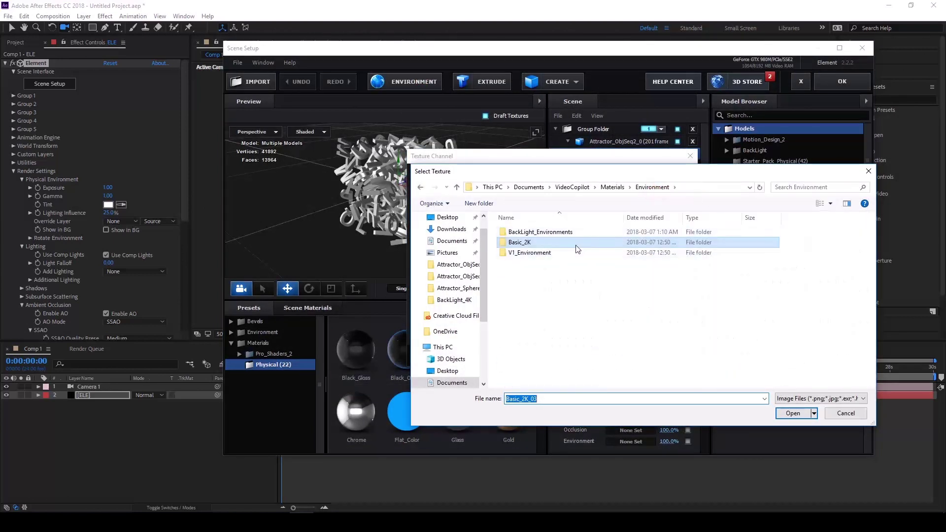
pyautogui.doubleClick(545, 232)
pyautogui.click(533, 243)
pyautogui.doubleClick(533, 243)
pyautogui.scroll(-5, 632, 313)
pyautogui.scroll(-3, 632, 314)
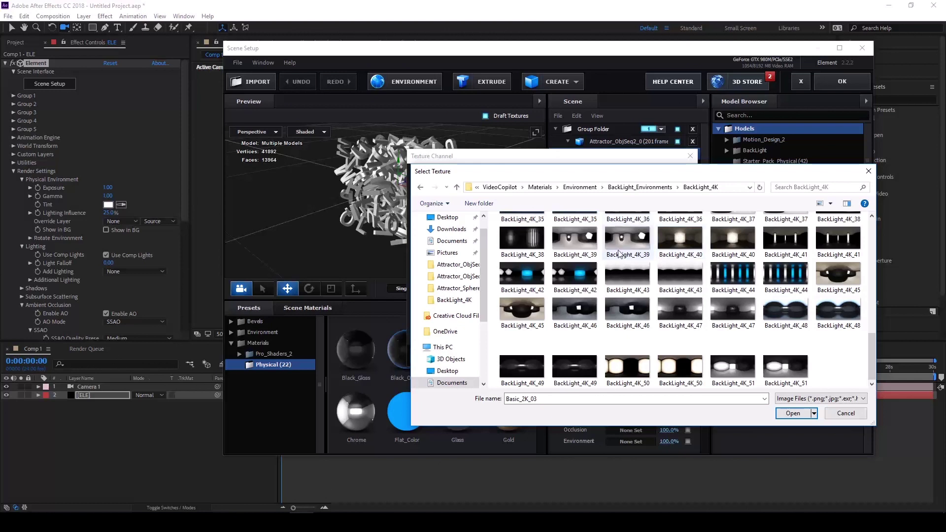
pyautogui.doubleClick(675, 236)
pyautogui.click(648, 353)
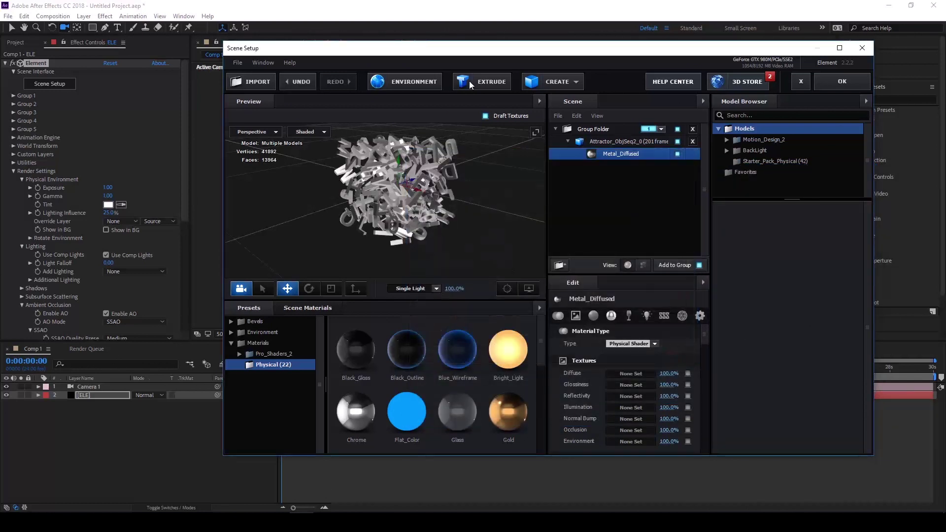
# Step: Recheck the environment texture, keep BackLight_4K_39.jpg and accept the scene setup
pyautogui.click(421, 83)
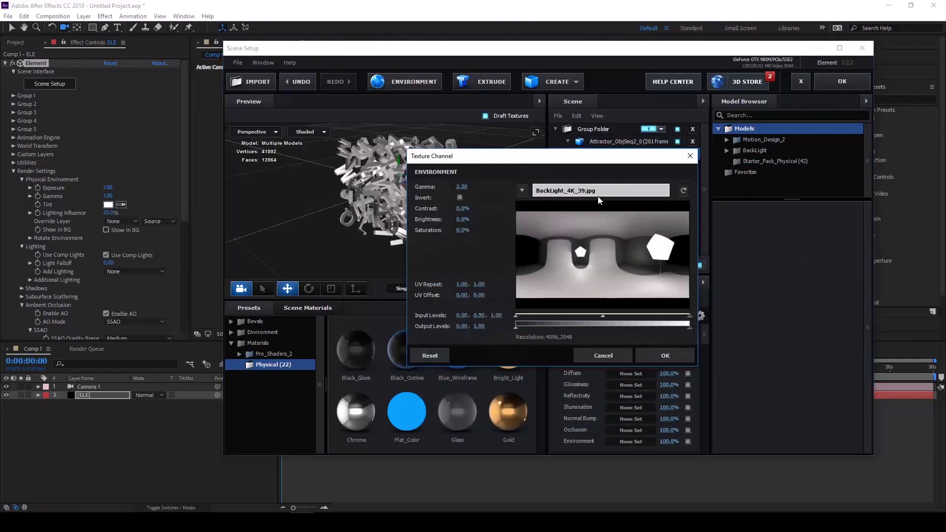
pyautogui.click(668, 202)
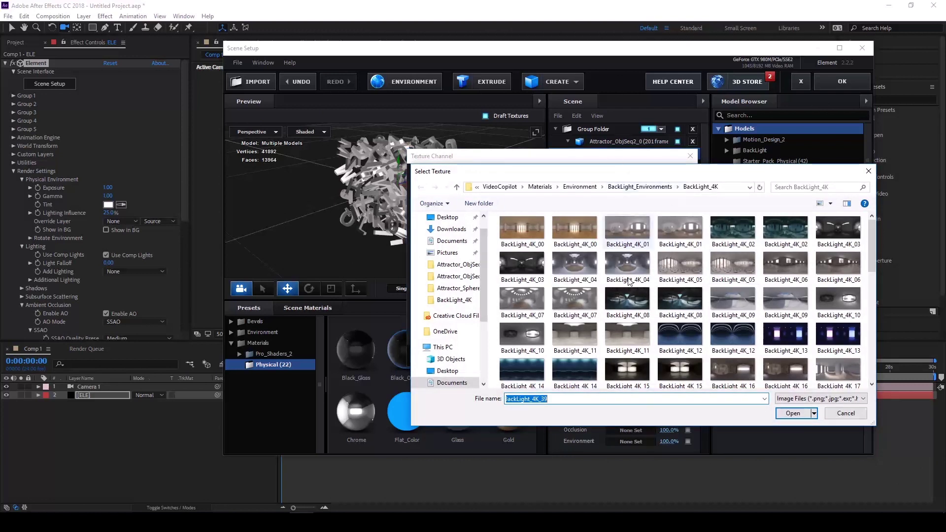
pyautogui.click(793, 413)
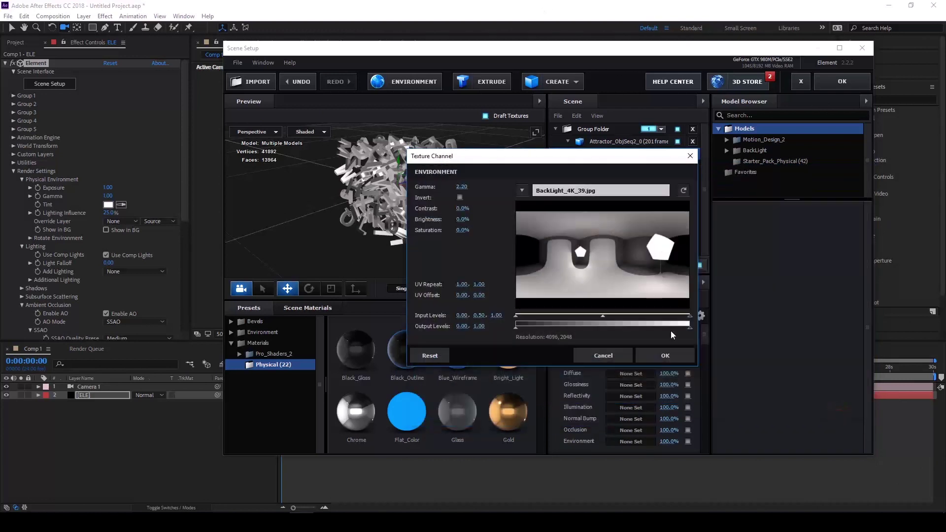
pyautogui.click(665, 355)
pyautogui.click(828, 82)
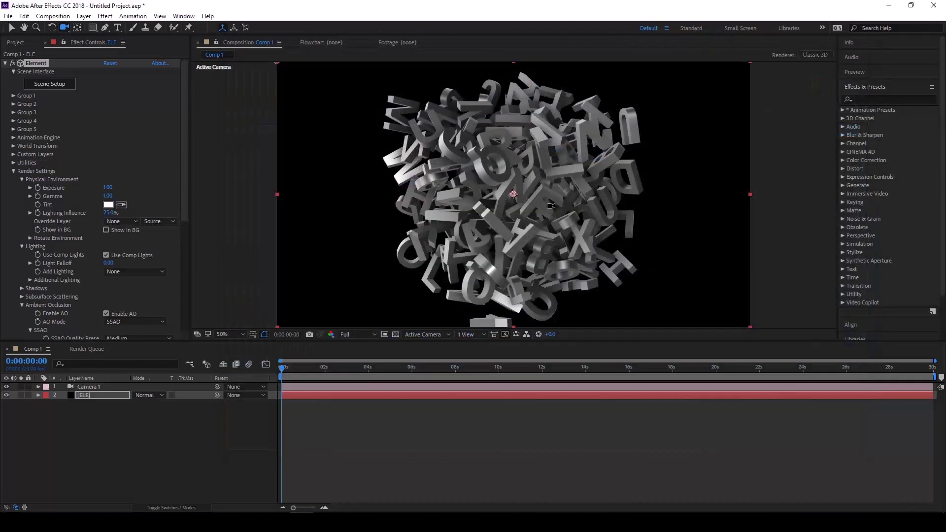
# Step: Show the environment in the background and set its X rotation to about 39° in the Element render settings
pyautogui.scroll(-3, 98, 197)
pyautogui.click(106, 164)
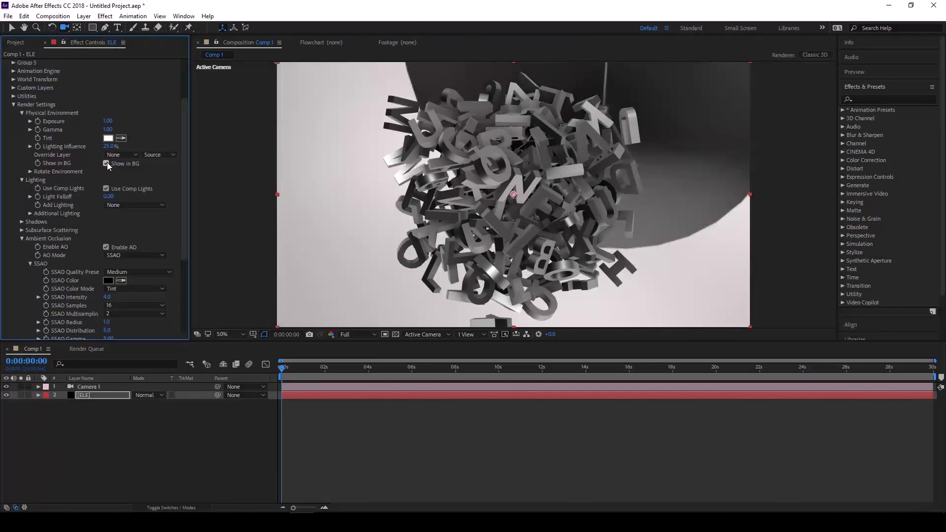
pyautogui.click(30, 214)
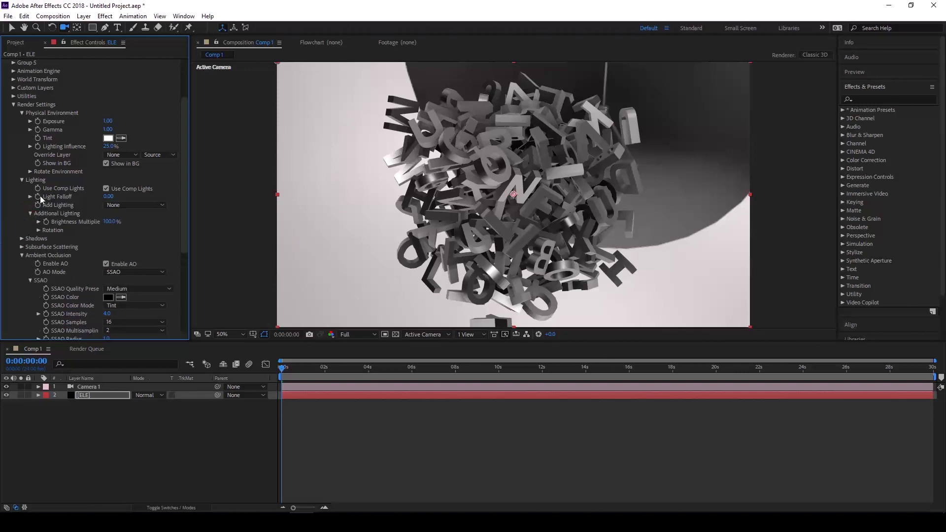
pyautogui.click(29, 171)
pyautogui.moveTo(117, 181); pyautogui.dragTo(139, 182)
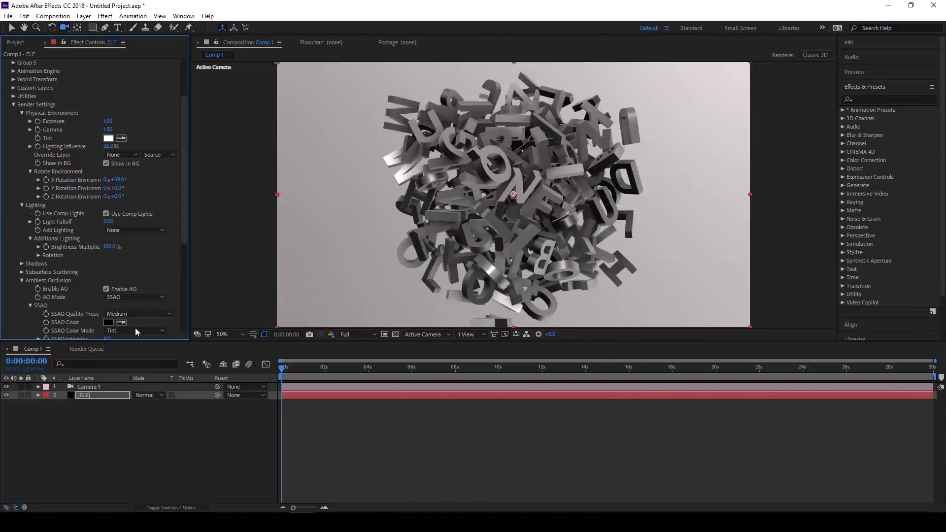
# Step: Add a parallel light to the composition, then switch to the Selection tool and deselect the light
pyautogui.click(88, 428)
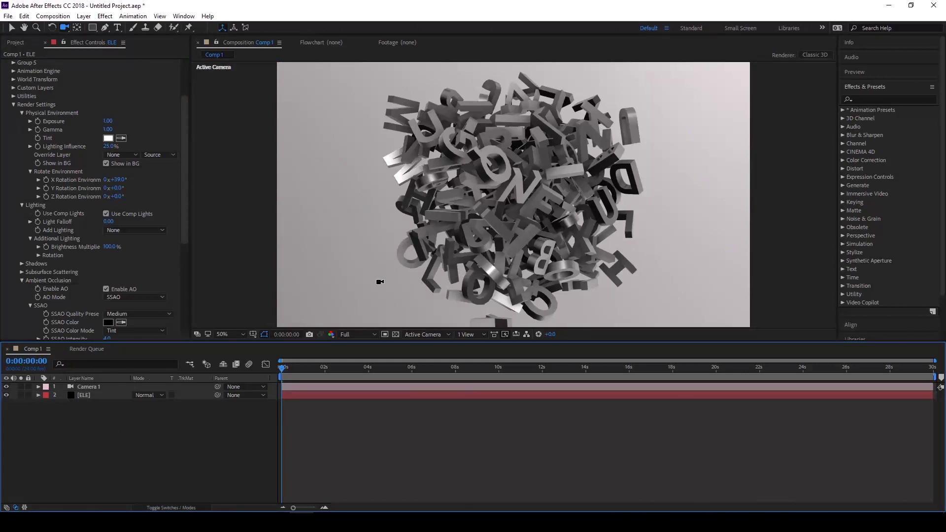
pyautogui.rightClick(105, 428)
pyautogui.click(153, 321)
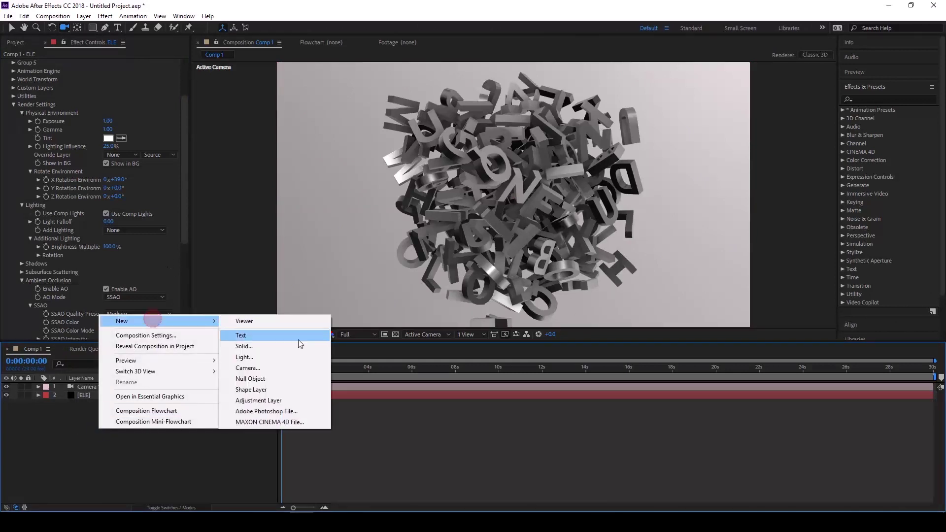
pyautogui.click(259, 358)
pyautogui.click(503, 177)
pyautogui.click(483, 184)
pyautogui.click(487, 371)
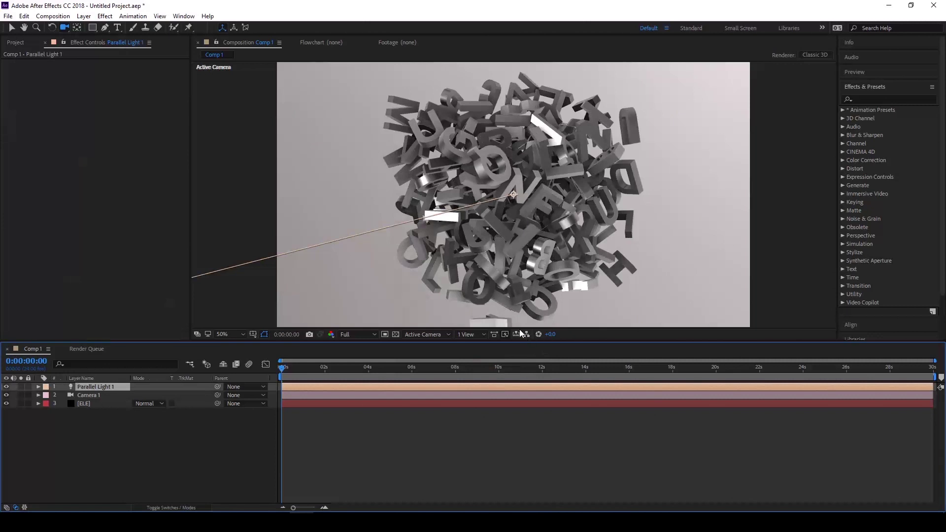
pyautogui.scroll(-1, 437, 248)
pyautogui.press('v')
pyautogui.click(304, 290)
pyautogui.scroll(1, 304, 290)
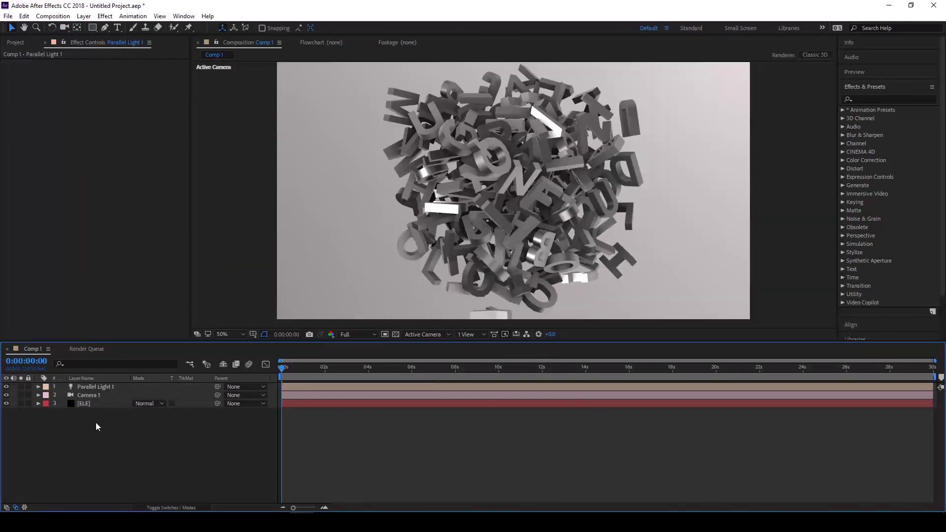
# Step: Enable depth of field on Camera 1 with a 450-pixel focus distance, 60-pixel aperture and Heptagon iris shape
pyautogui.click(38, 395)
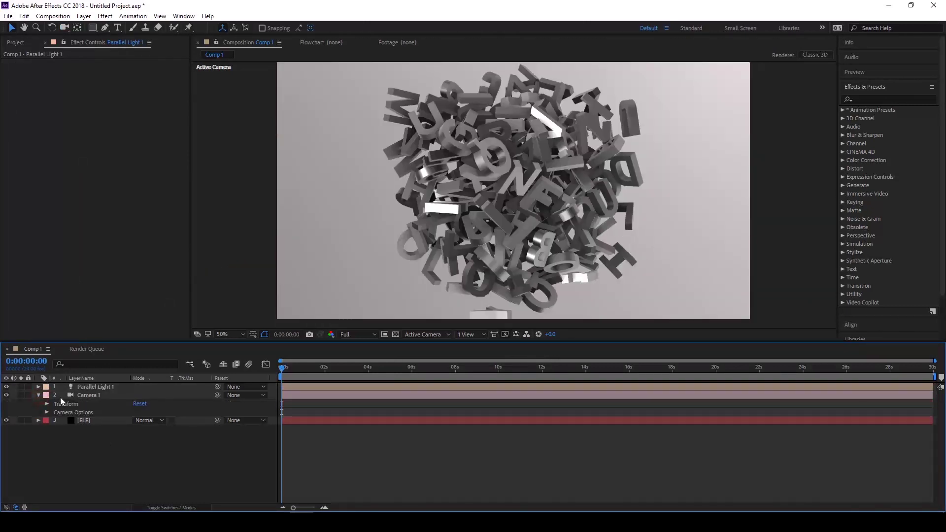
pyautogui.click(47, 412)
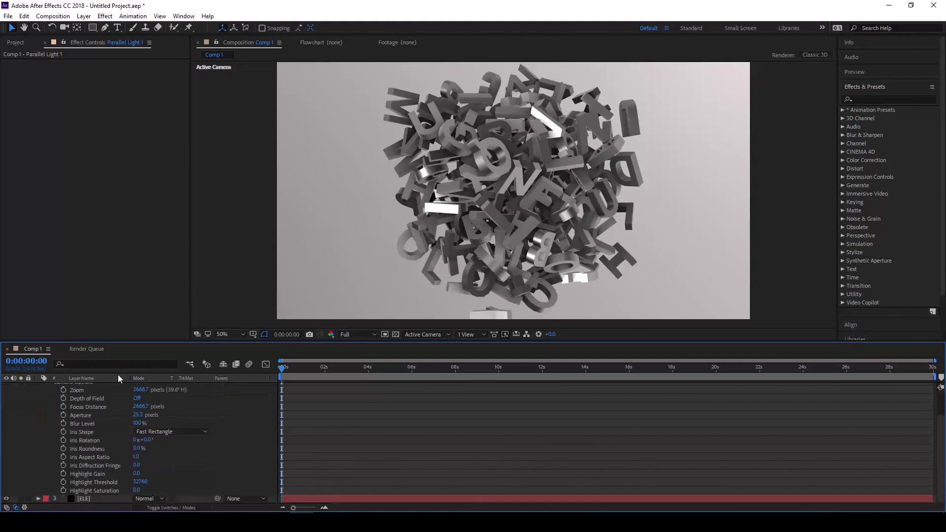
pyautogui.click(140, 398)
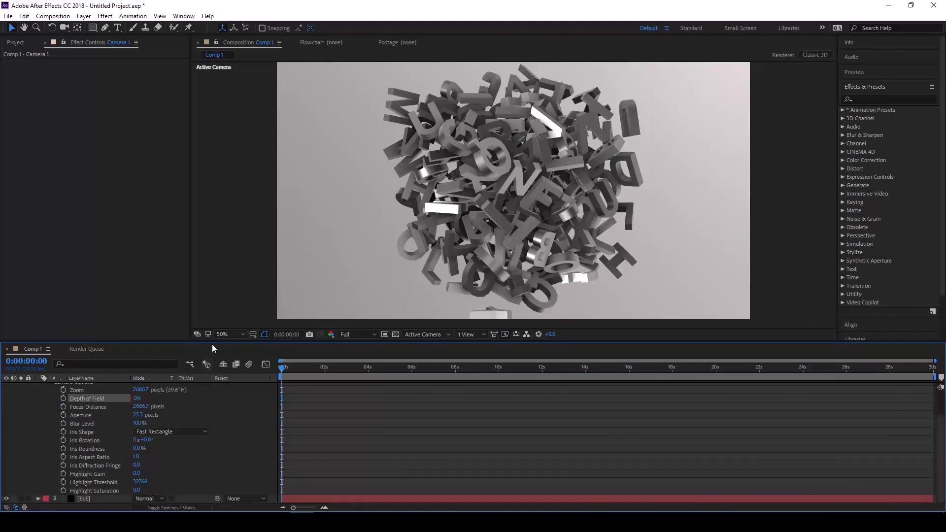
pyautogui.click(144, 407)
pyautogui.press('BackSpace')
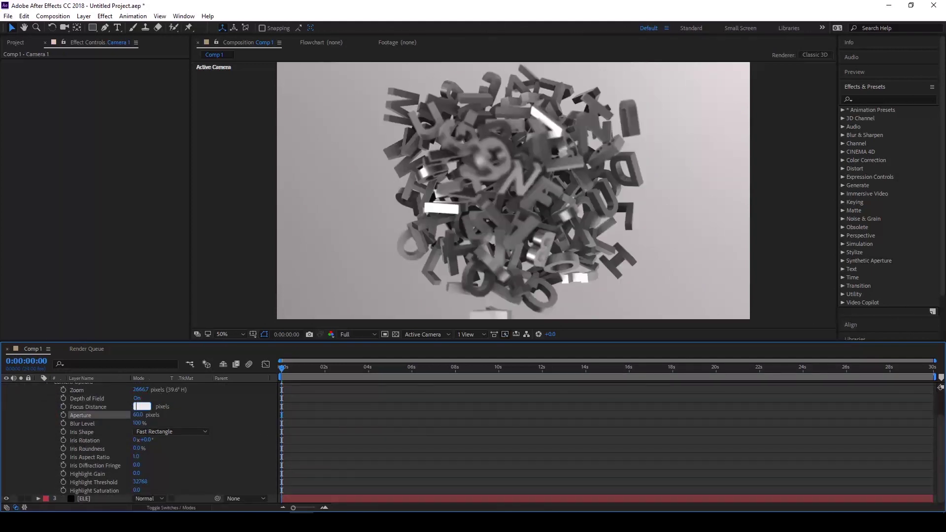
pyautogui.write('450')
pyautogui.press('Return')
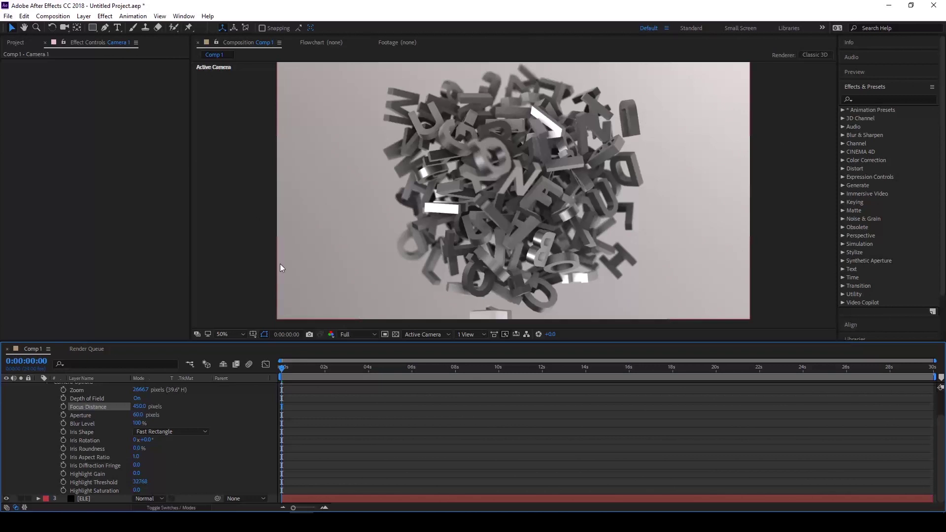
pyautogui.click(169, 431)
pyautogui.click(158, 389)
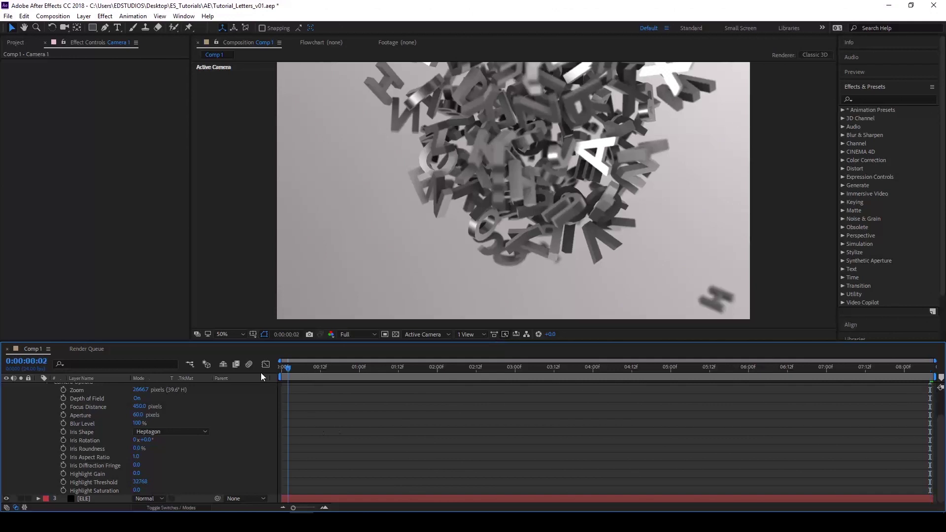
# Step: Return to the first frame and add an adjustment layer named CC at the top of the layer stack
pyautogui.press('Home')
pyautogui.scroll(2, 28, 395)
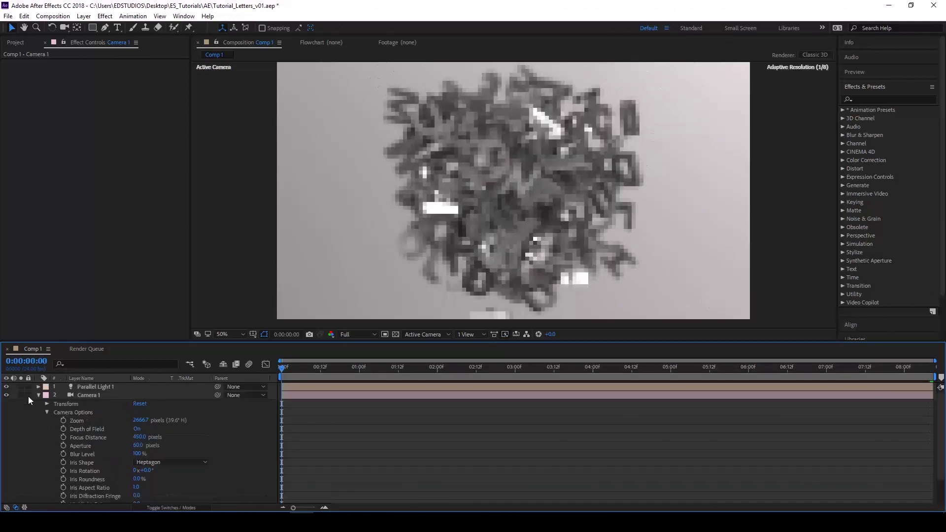
pyautogui.rightClick(99, 435)
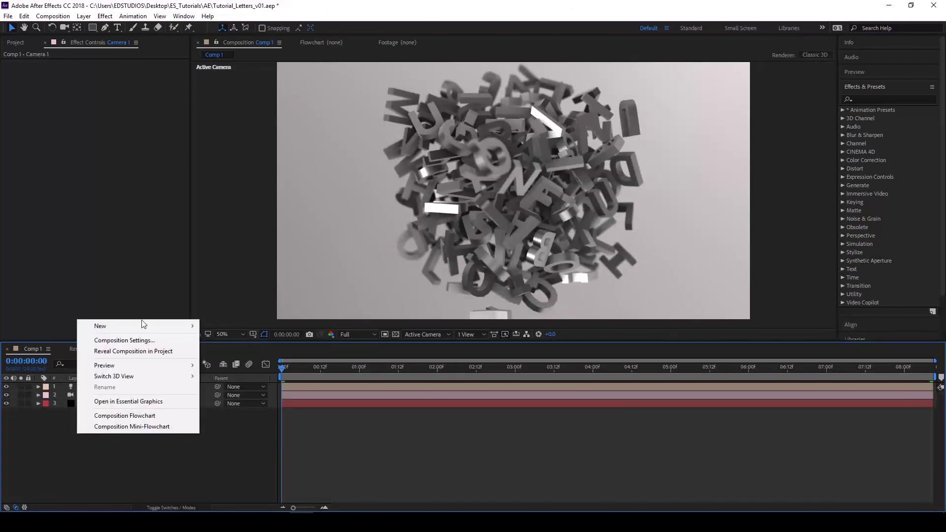
pyautogui.moveTo(139, 327)
pyautogui.click(255, 405)
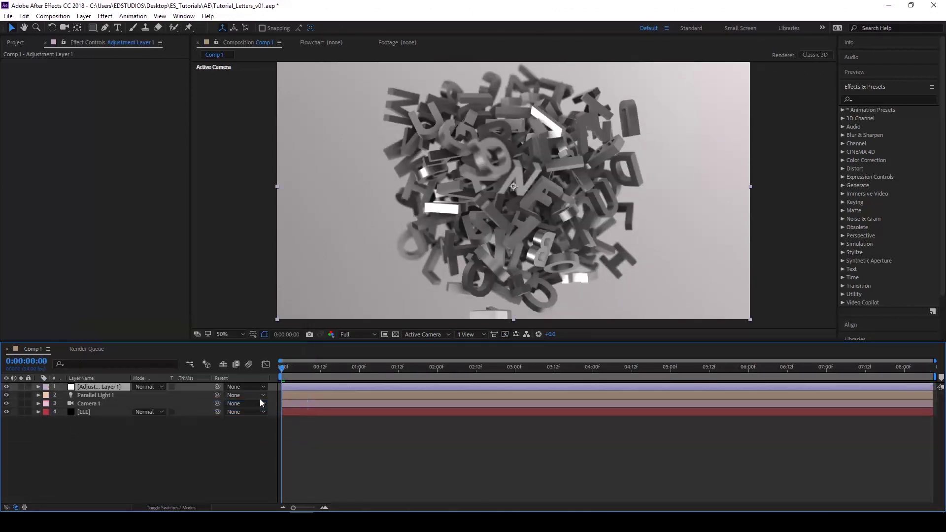
pyautogui.press('Return')
pyautogui.write('CC')
pyautogui.press('Return')
# Step: Apply the Curves effect to the CC layer, slightly raising the shadows and lowering the upper midtones of the RGB curve
pyautogui.click(873, 101)
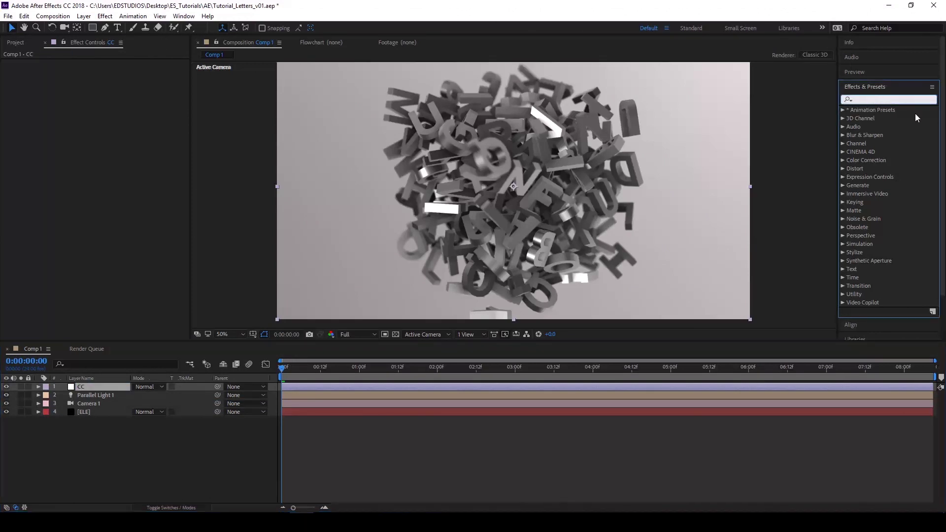
pyautogui.write('curves')
pyautogui.moveTo(872, 144); pyautogui.dragTo(84, 386)
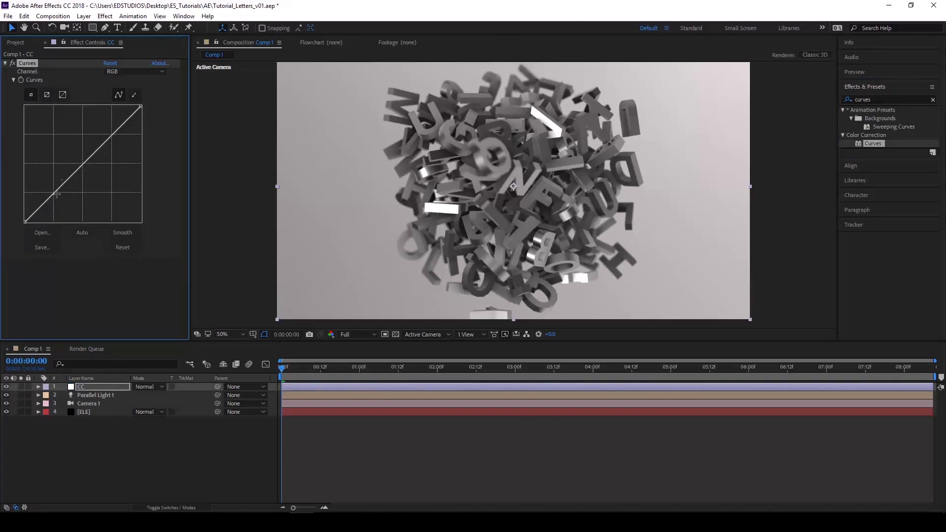
pyautogui.moveTo(60, 187); pyautogui.dragTo(67, 193)
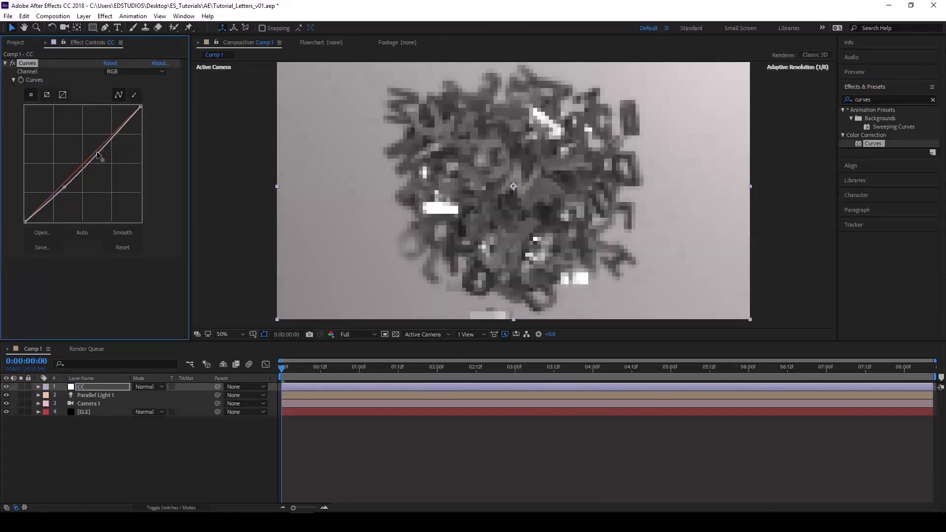
pyautogui.moveTo(101, 152); pyautogui.dragTo(96, 152)
pyautogui.moveTo(60, 186); pyautogui.dragTo(64, 192)
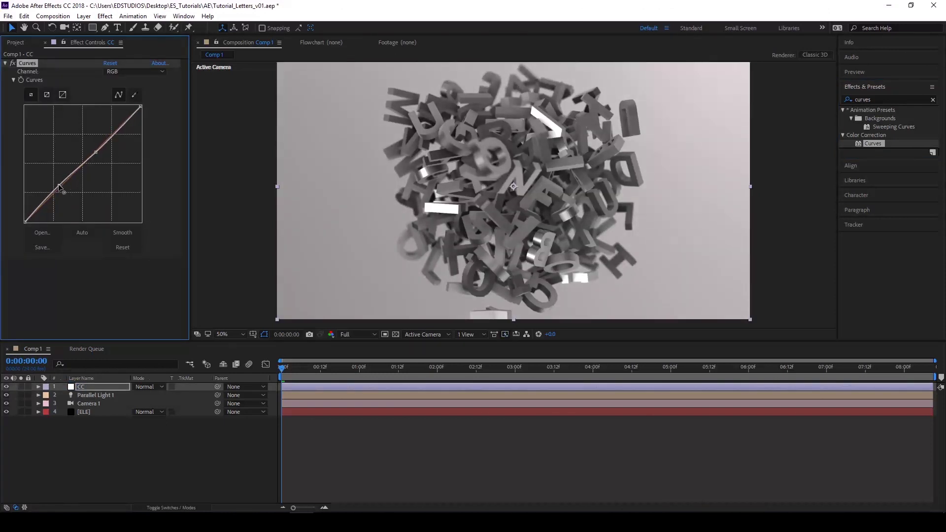
pyautogui.moveTo(95, 152); pyautogui.dragTo(93, 156)
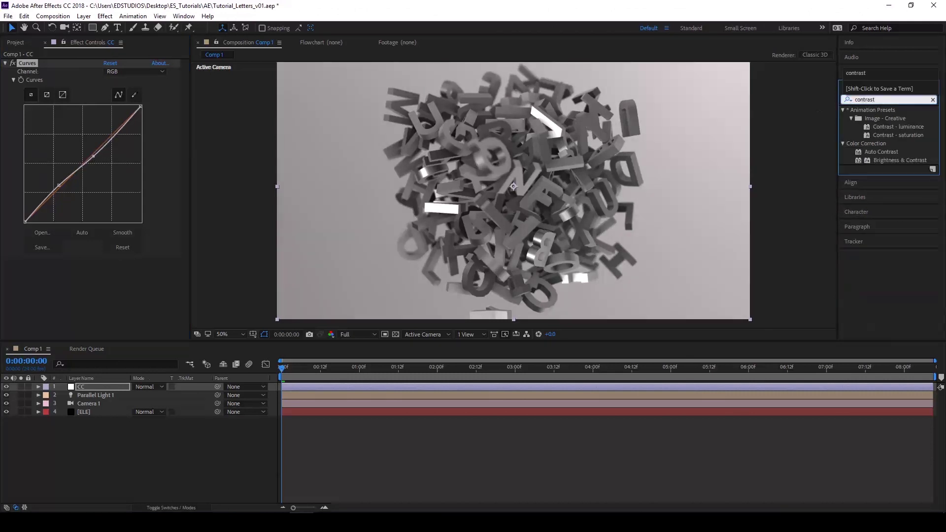
# Step: Add Brightness & Contrast with brightness -2 and contrast 11 to the CC layer, plus CC Vignette with amount 58
pyautogui.moveTo(887, 161); pyautogui.dragTo(101, 284)
pyautogui.click(882, 100)
pyautogui.write('vign')
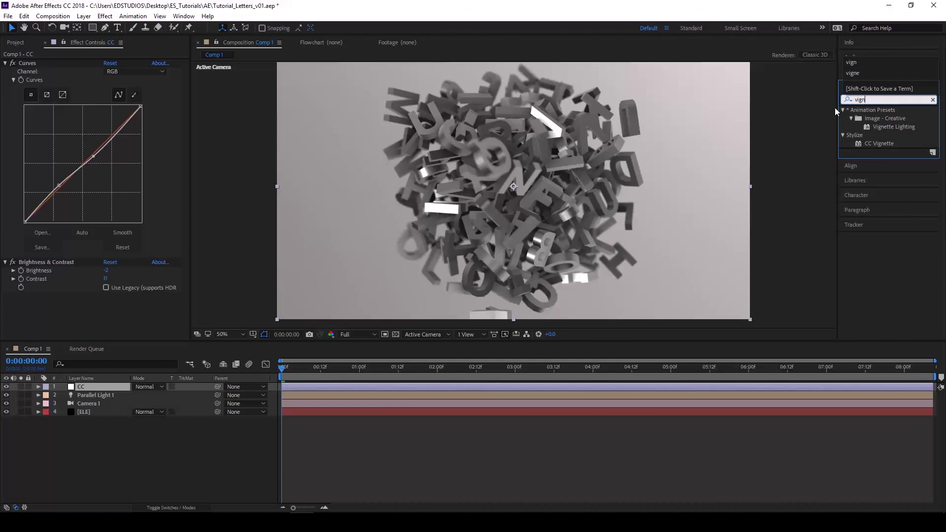
pyautogui.moveTo(879, 143); pyautogui.dragTo(129, 301)
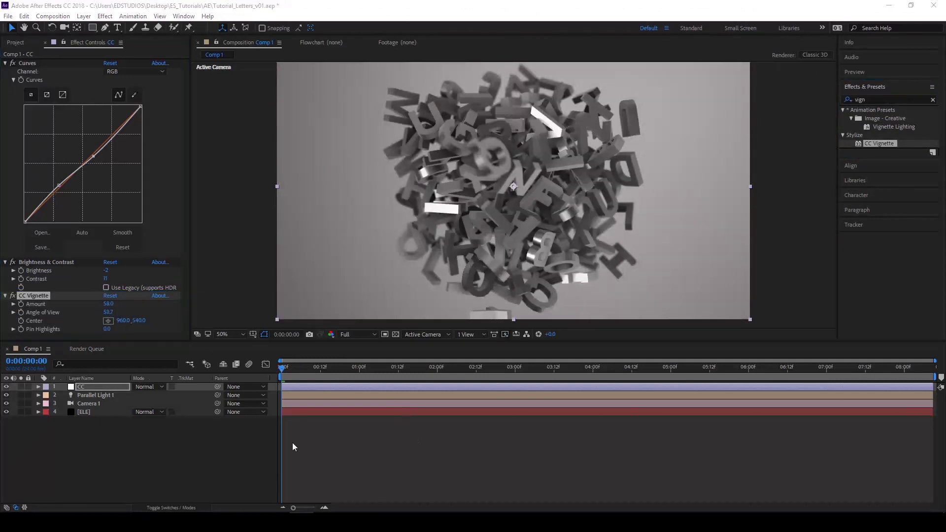
# Step: Compare the image with and without the CC Vignette effect and preview the composition from the first frame
pyautogui.click(11, 295)
pyautogui.click(11, 296)
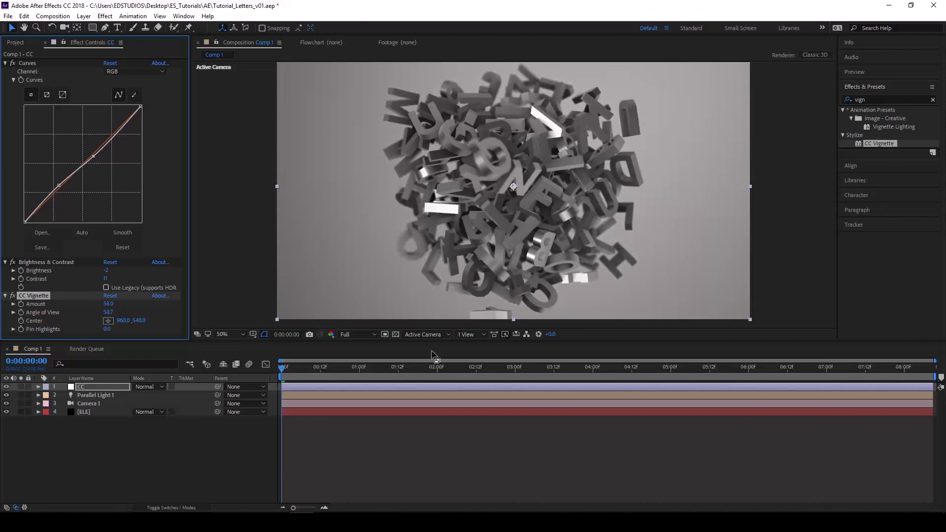
pyautogui.moveTo(433, 362); pyautogui.dragTo(473, 366)
pyautogui.press('Home')
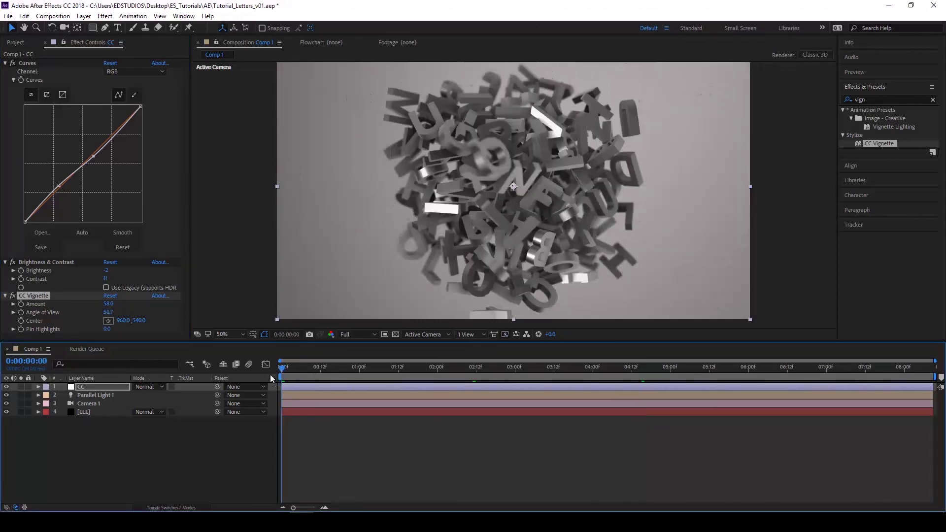
pyautogui.press('space')
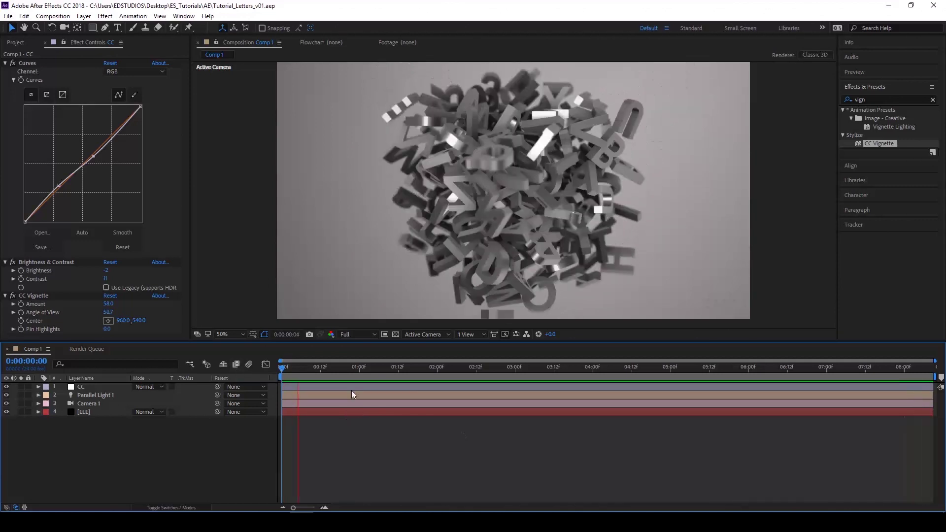
pyautogui.press('space')
pyautogui.moveTo(283, 367); pyautogui.dragTo(251, 386)
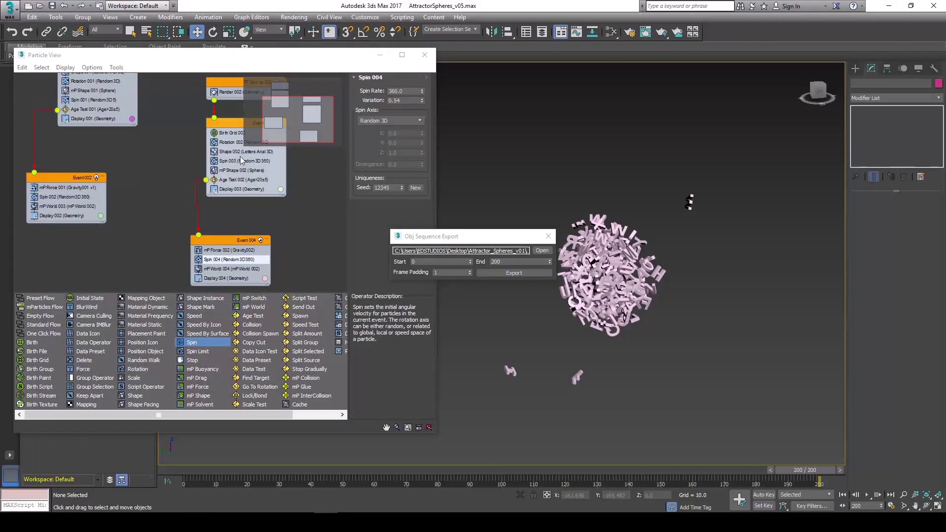
# Step: Switch to 3ds Max, set the Spin 003 operator's spin rate to 20 in Event 003, and review the animation across frames 0 to 200
pyautogui.moveTo(185, 170); pyautogui.dragTo(156, 168, button='middle')
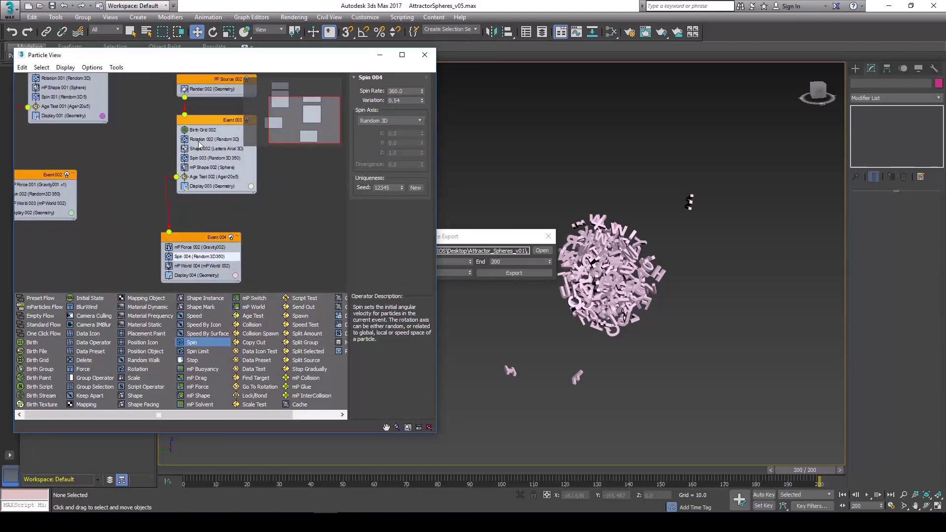
pyautogui.click(203, 159)
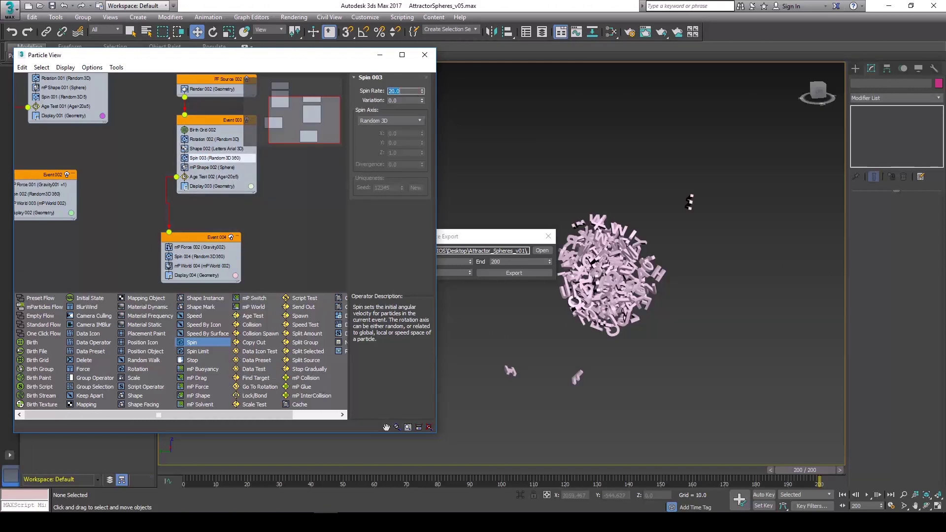
pyautogui.click(197, 474)
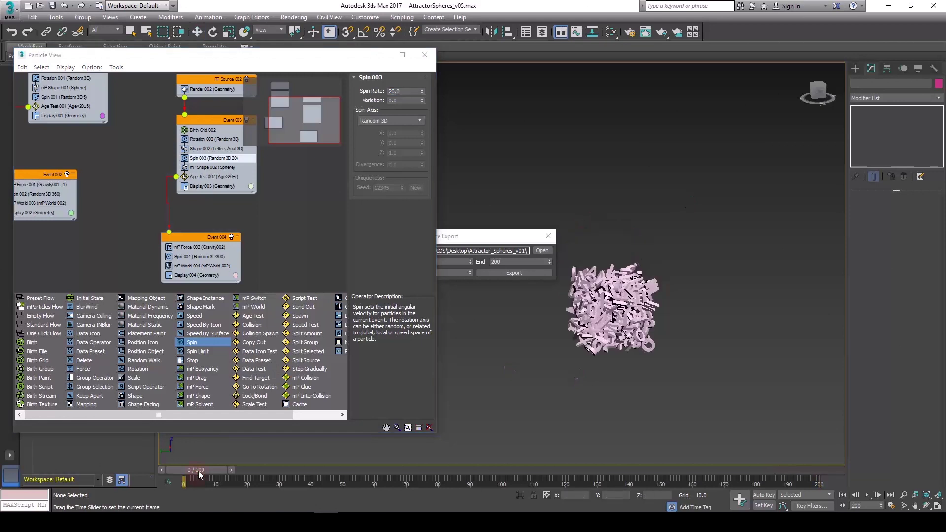
pyautogui.moveTo(199, 474); pyautogui.dragTo(819, 497)
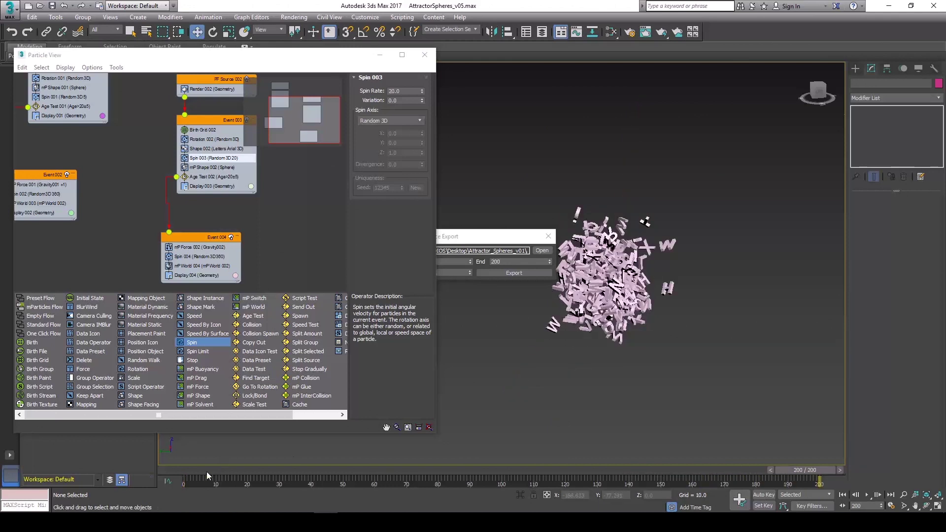
pyautogui.moveTo(207, 476); pyautogui.dragTo(169, 472)
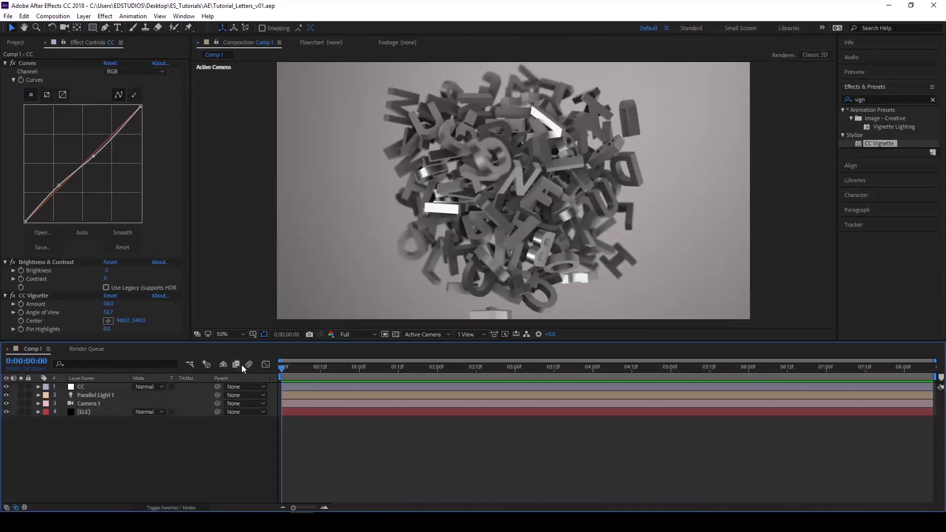
# Step: Preview the composition in After Effects, try a 90° Y rotation on the Group 1 particles of the ELE layer, and undo it
pyautogui.press('space')
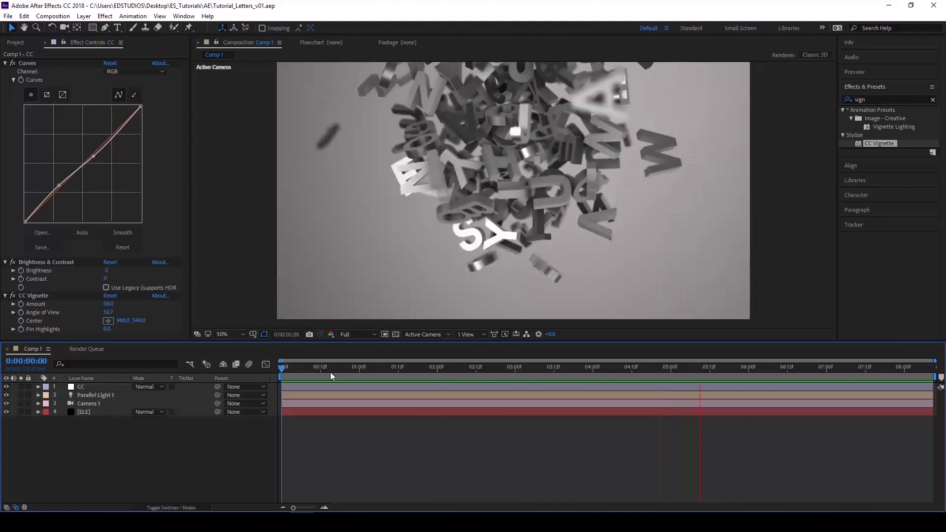
pyautogui.press('space')
pyautogui.click(95, 413)
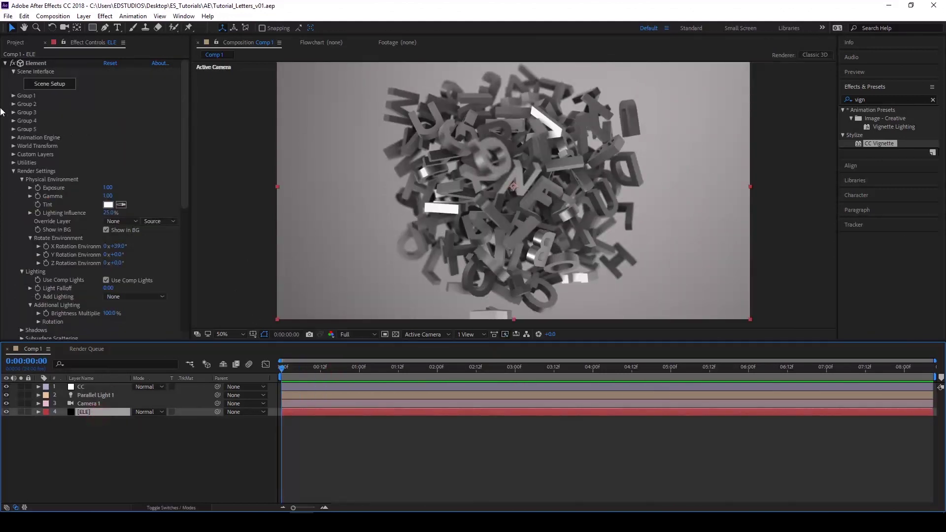
pyautogui.click(13, 96)
pyautogui.click(21, 121)
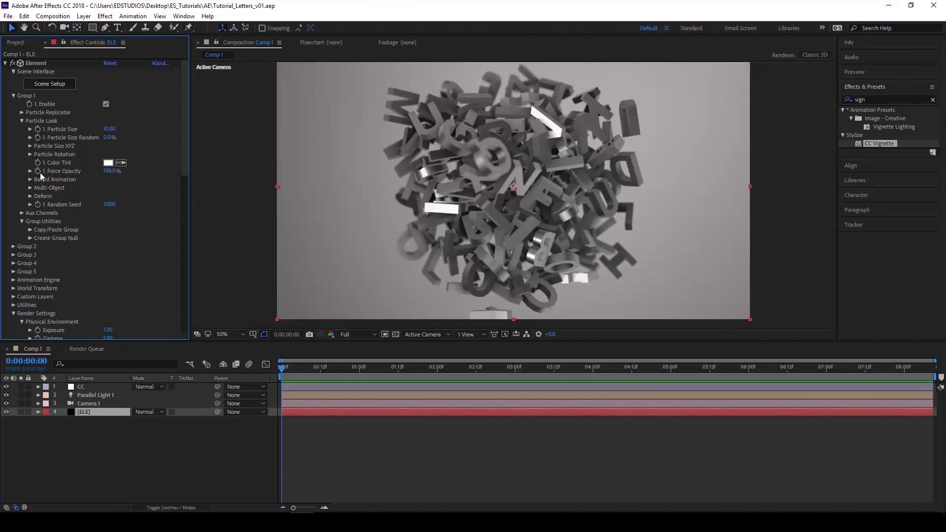
pyautogui.click(30, 154)
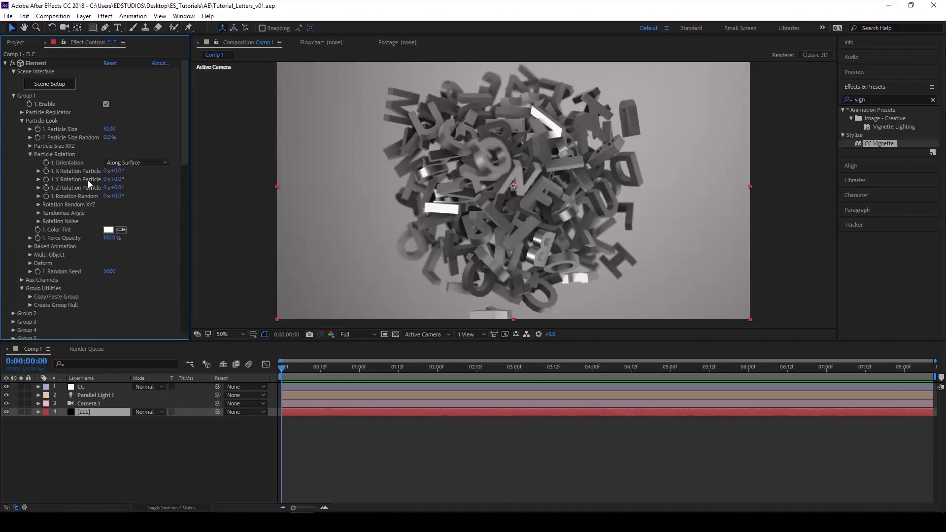
pyautogui.moveTo(116, 182); pyautogui.dragTo(166, 185)
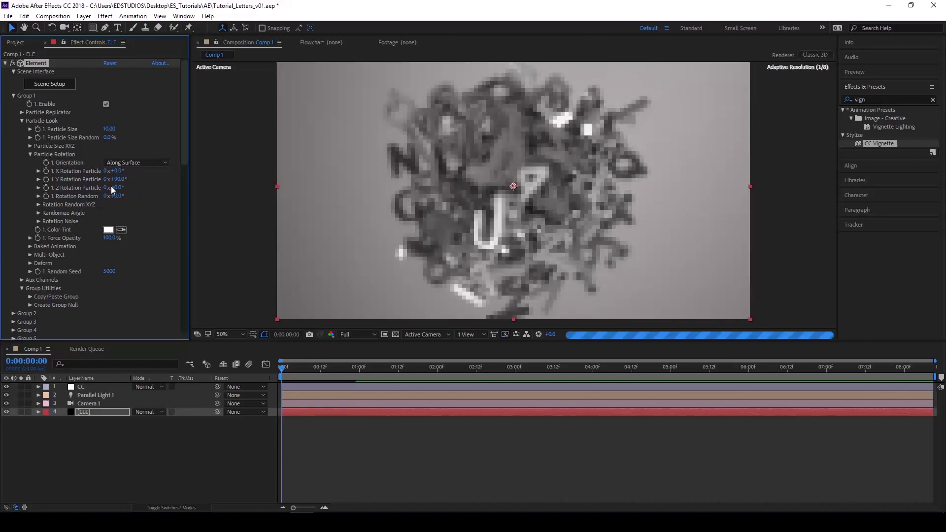
pyautogui.hotkey('ctrl', 'z')
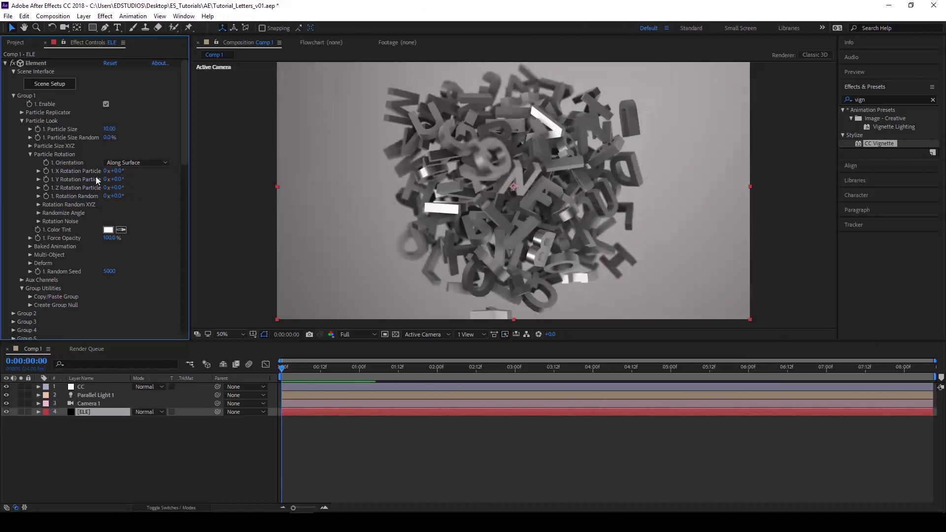
# Step: Select Camera 1 and review the letter animation from the first frame through 0:00:06:11
pyautogui.moveTo(337, 375); pyautogui.dragTo(43, 373)
pyautogui.click(90, 404)
pyautogui.moveTo(333, 368)
pyautogui.mouseDown()
pyautogui.moveTo(390, 378)
pyautogui.moveTo(232, 381)
pyautogui.mouseUp()
pyautogui.moveTo(293, 366); pyautogui.dragTo(253, 371)
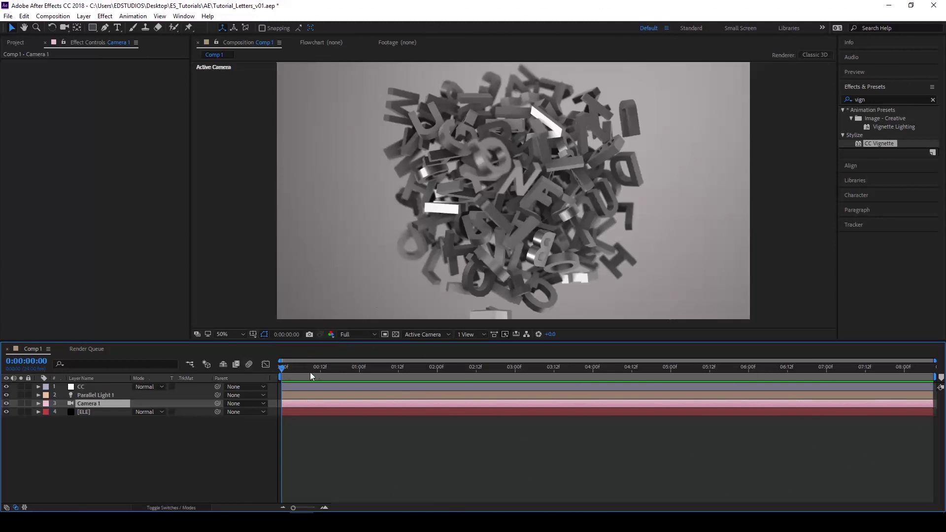
pyautogui.moveTo(300, 373); pyautogui.dragTo(784, 380)
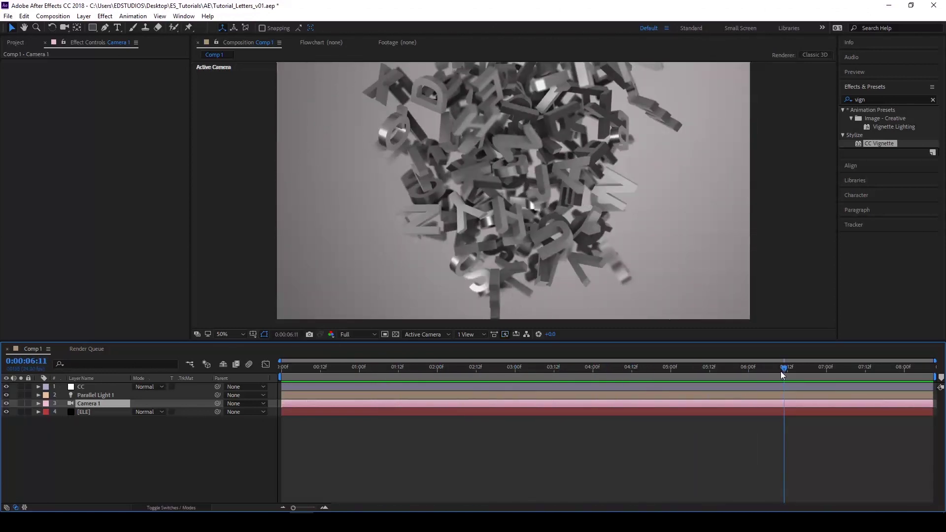